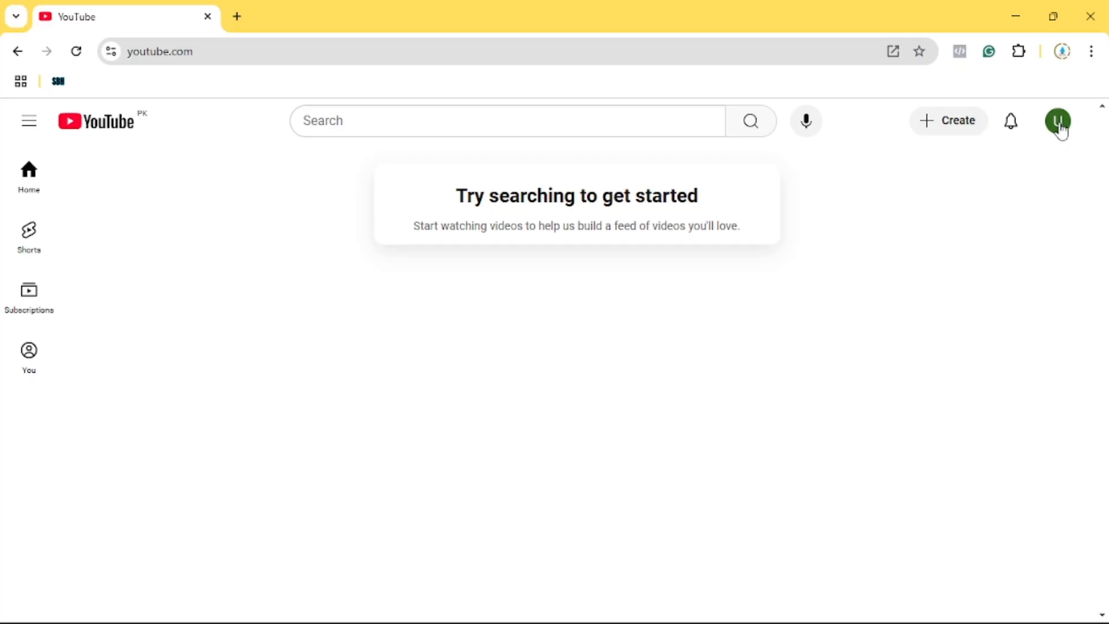
- Create a new YouTube channel named 'UM Vlogs' from the account menu
left_click(1059, 129)
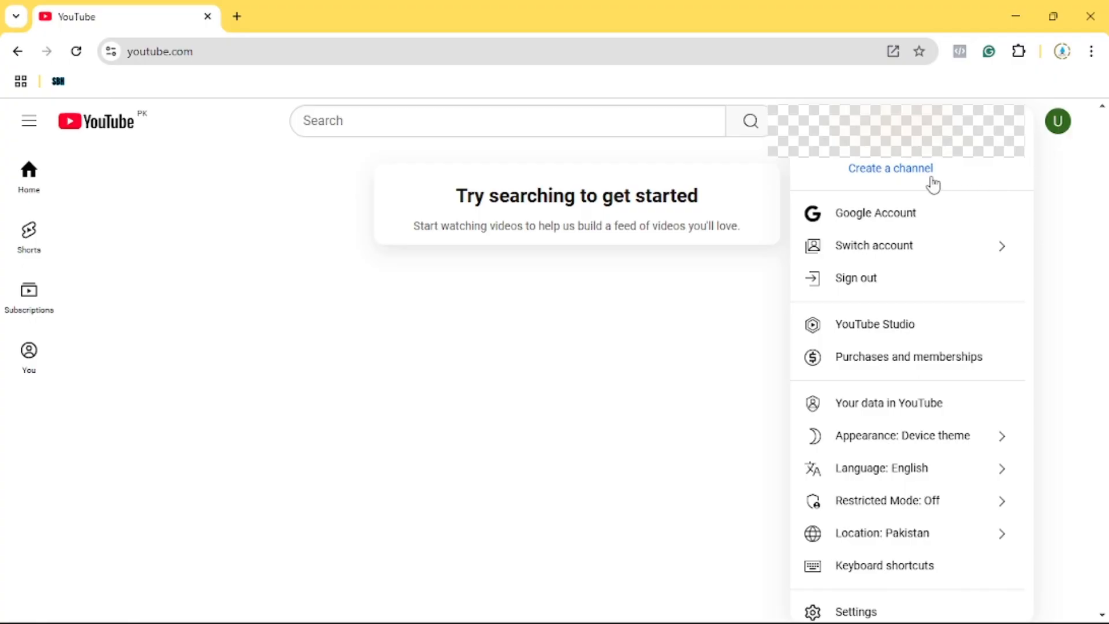
left_click(890, 169)
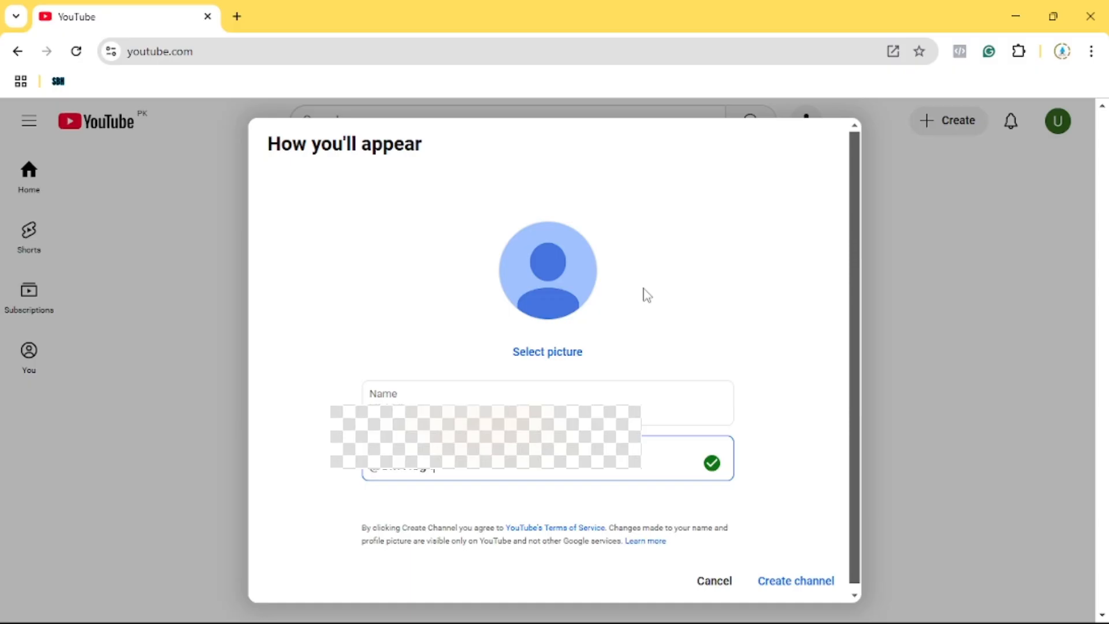
left_click(791, 590)
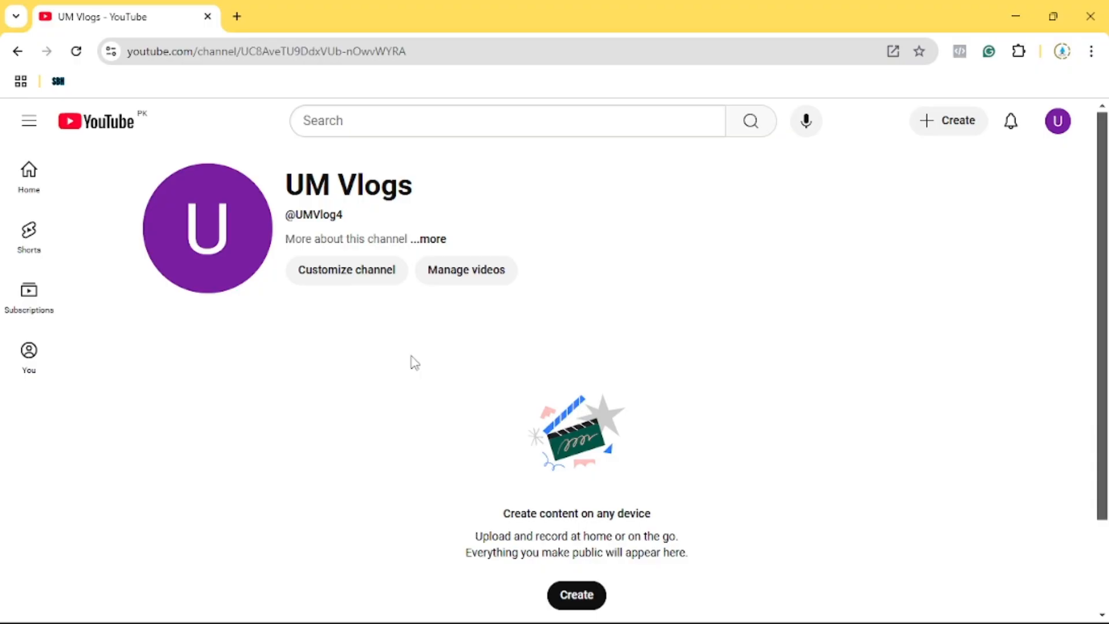
- Open the channel's videos in YouTube Studio, dismiss the welcome message, and open Settings
left_click(475, 283)
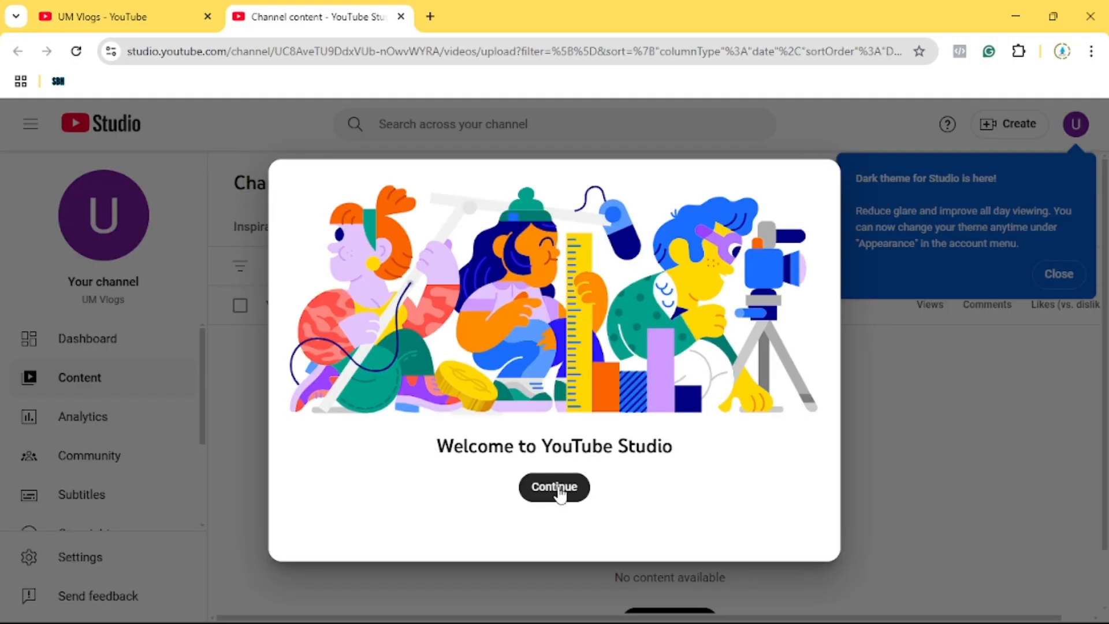
left_click(558, 489)
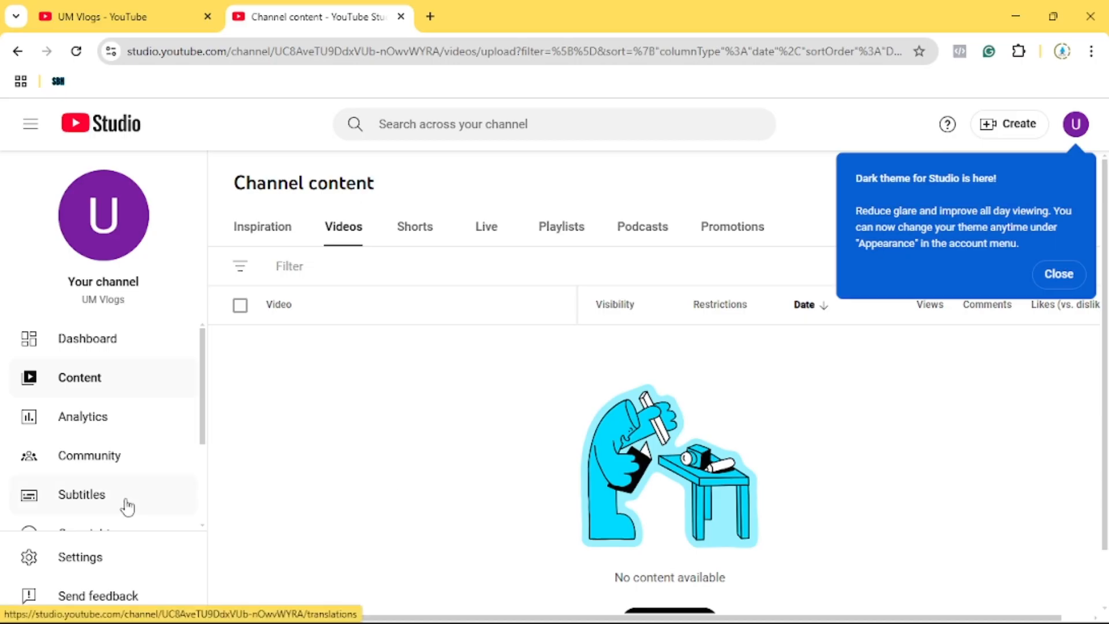
left_click(74, 567)
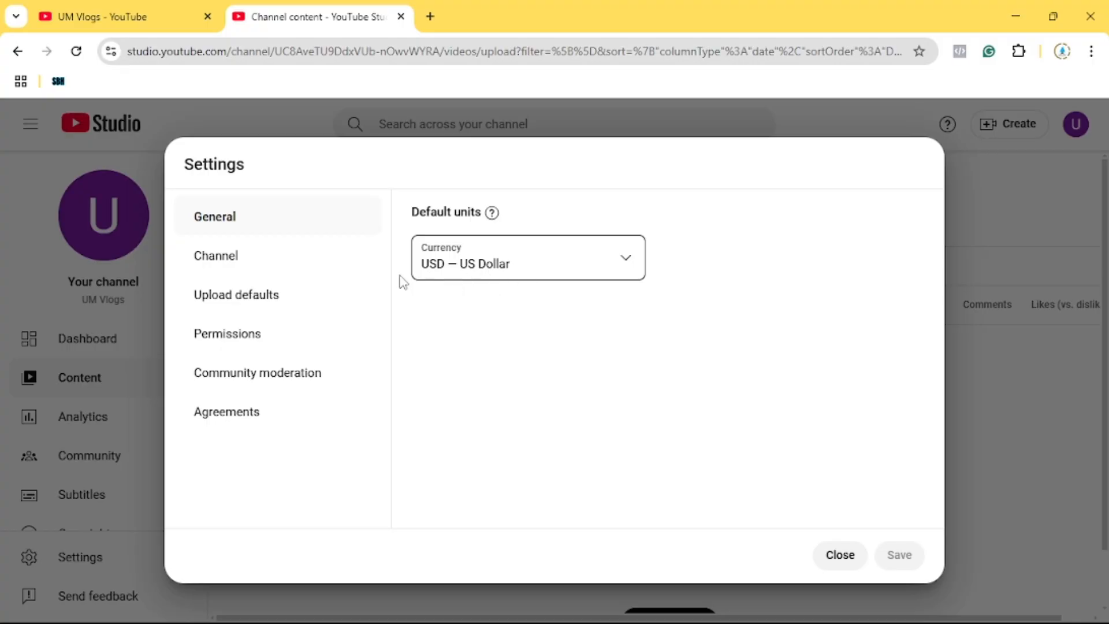
- Set the channel's country of residence to Pakistan under Basic info
left_click(226, 267)
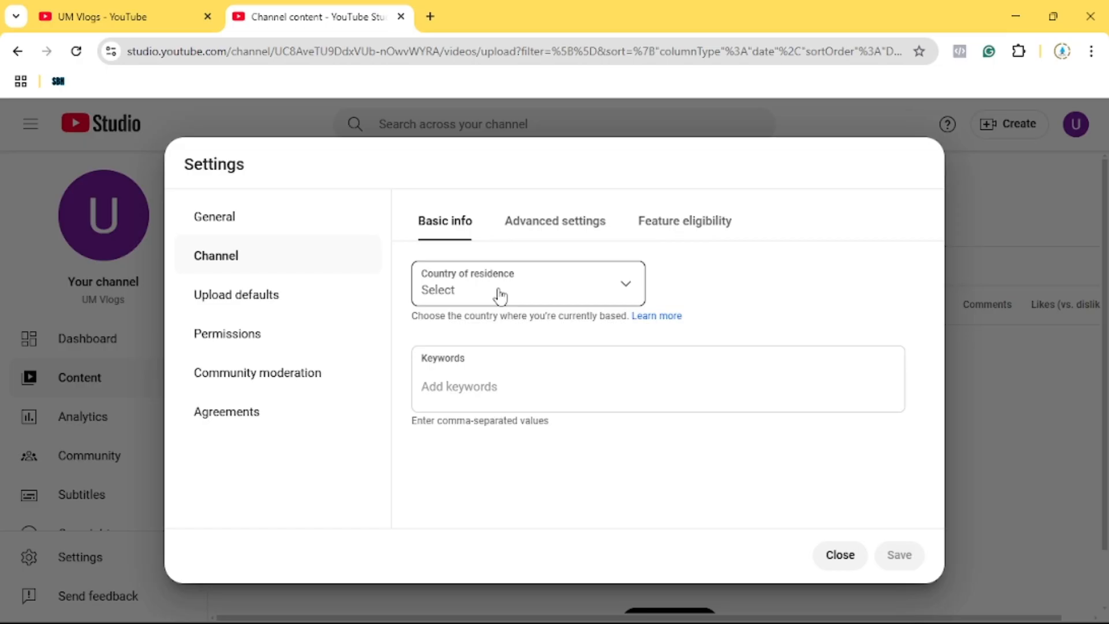
left_click(500, 297)
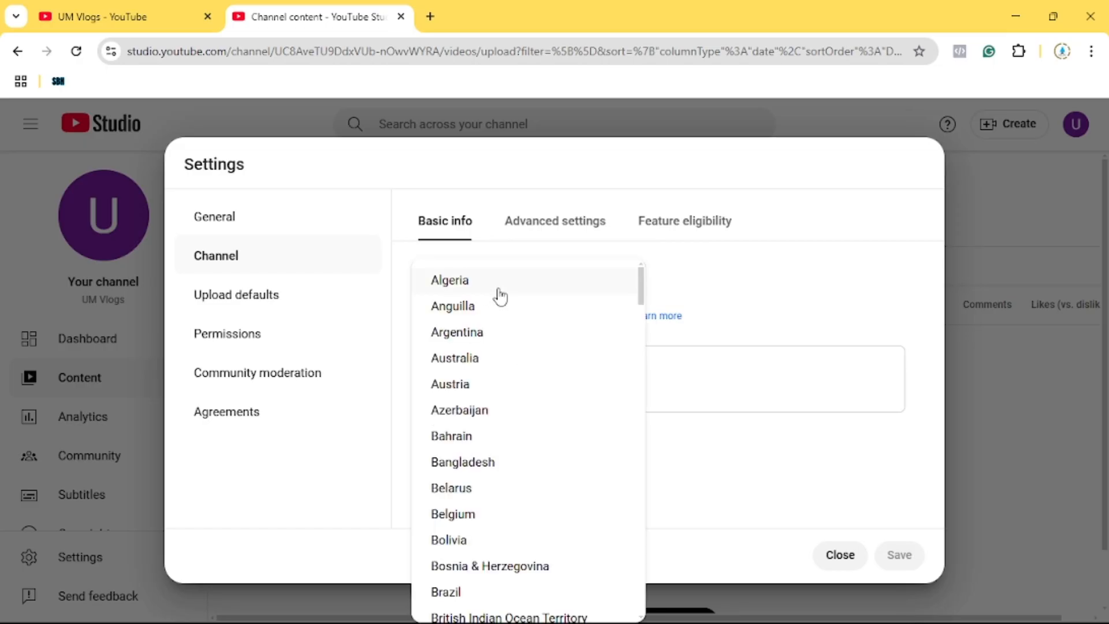
scroll(501, 297, "down", 20)
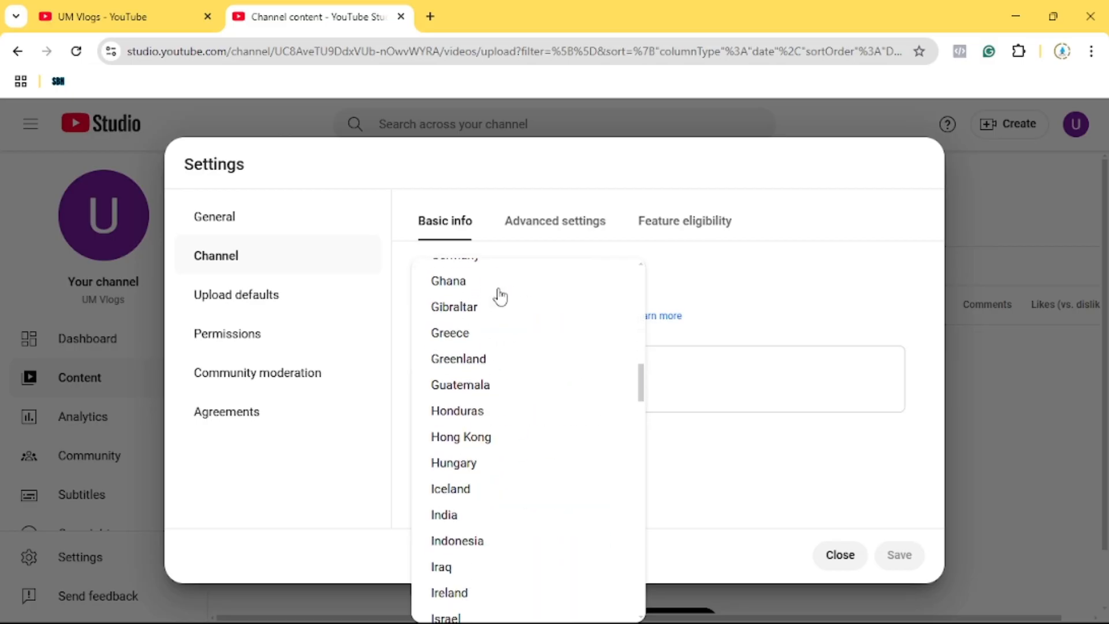
scroll(498, 293, "down", 12)
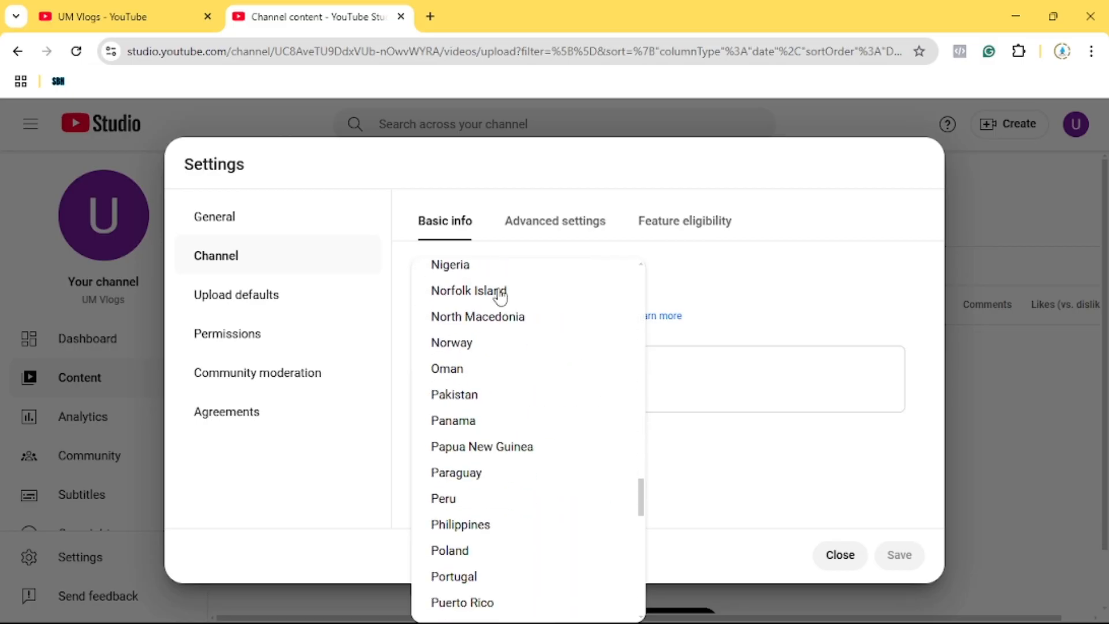
left_click(472, 395)
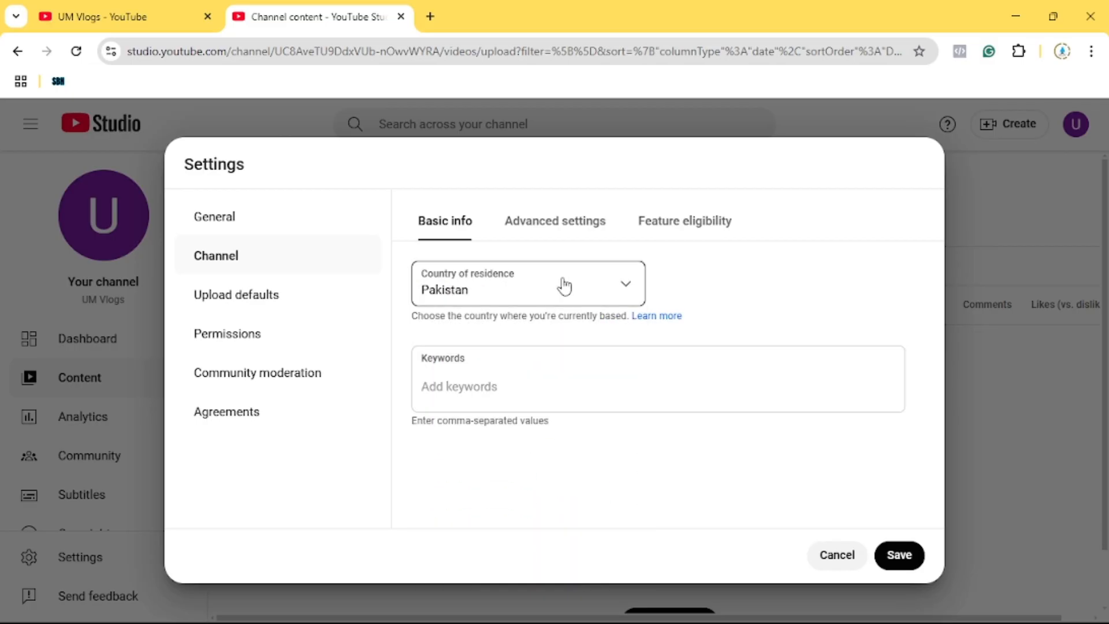
- Add 'um vlogs' as a channel keyword
left_click(456, 392)
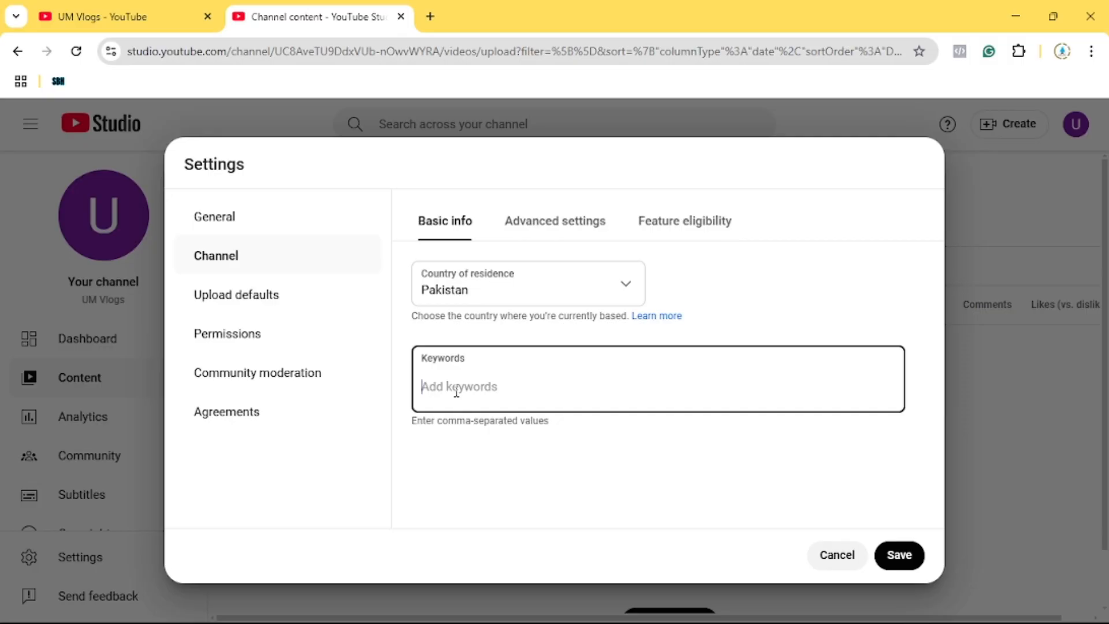
type("um vlogs")
key("Return")
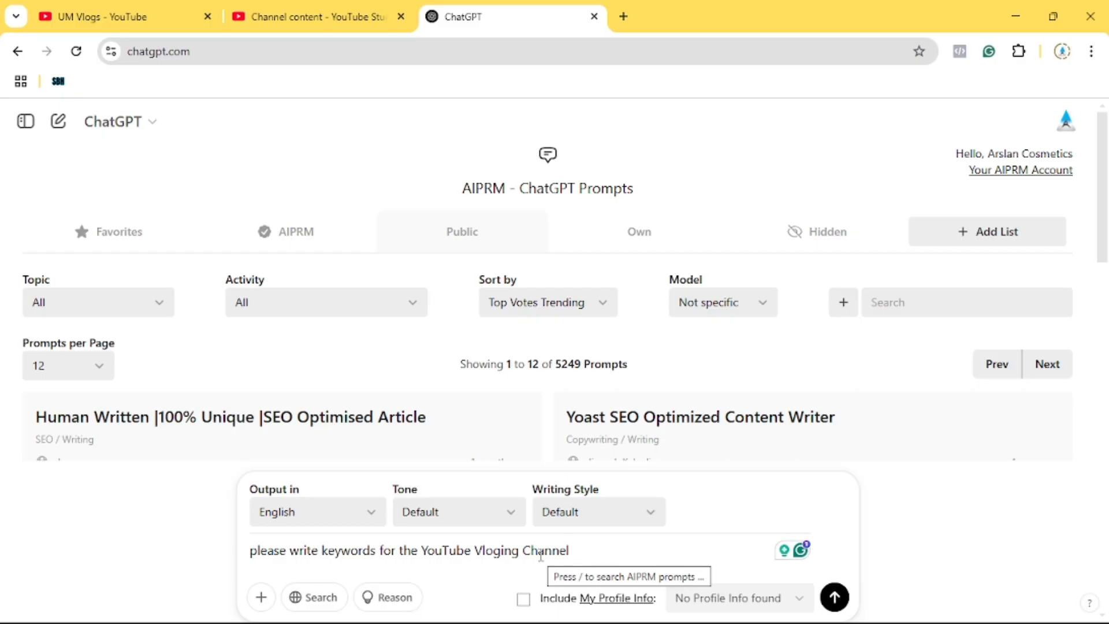
- Ask ChatGPT for vlogging channel keywords and select the travel and lifestyle keywords
left_click(834, 601)
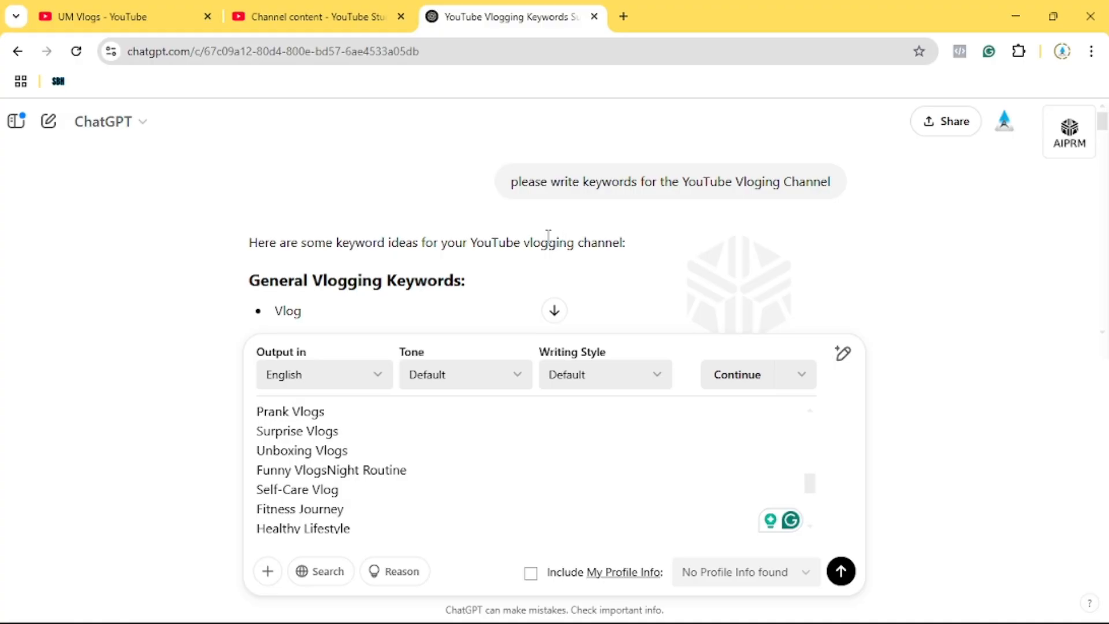
scroll(548, 236, "down", 1)
scroll(548, 235, "down", 5)
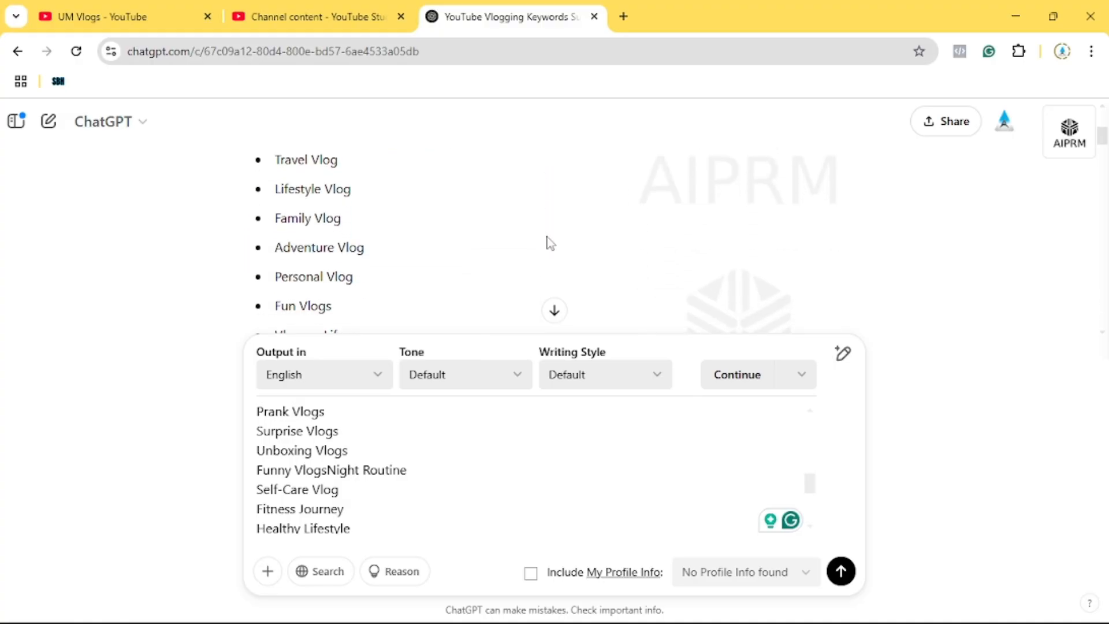
scroll(550, 242, "down", 4)
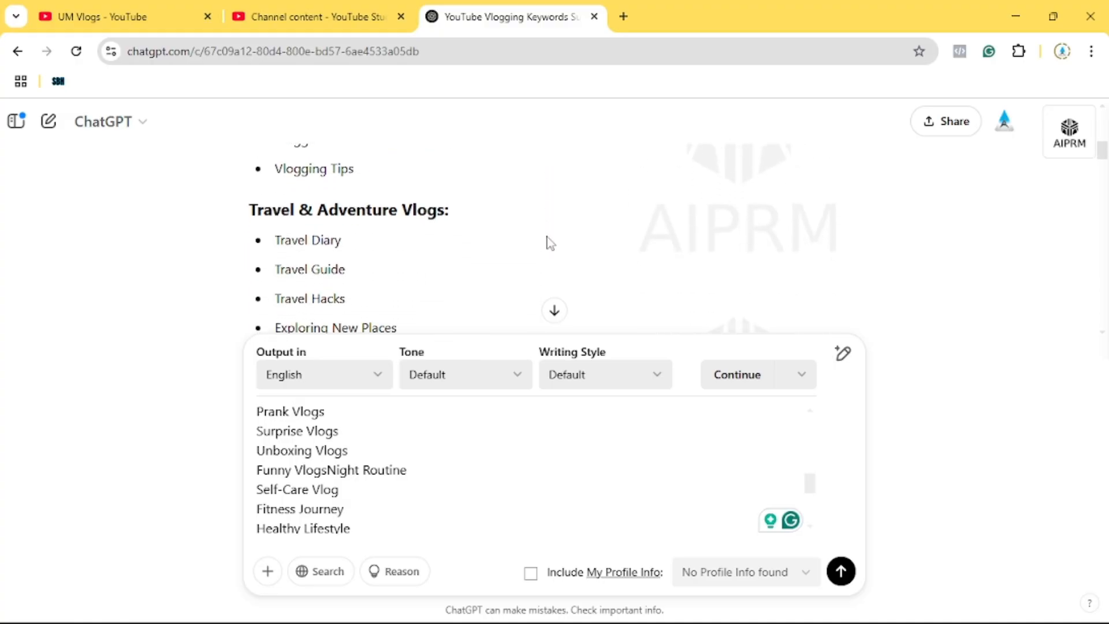
scroll(549, 243, "down", 3)
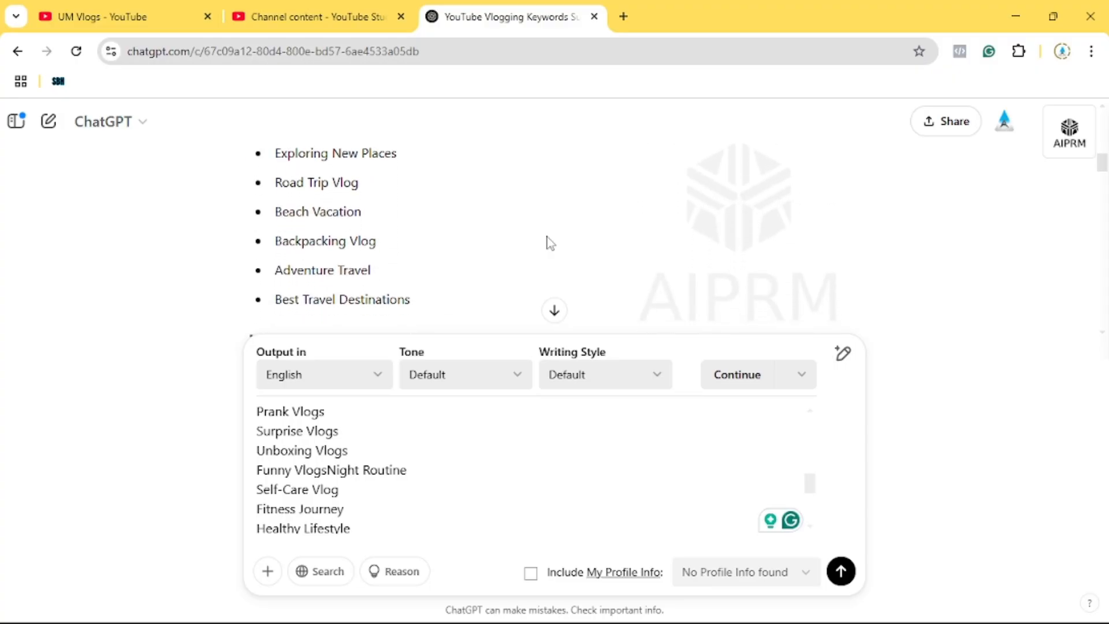
scroll(550, 242, "down", 2)
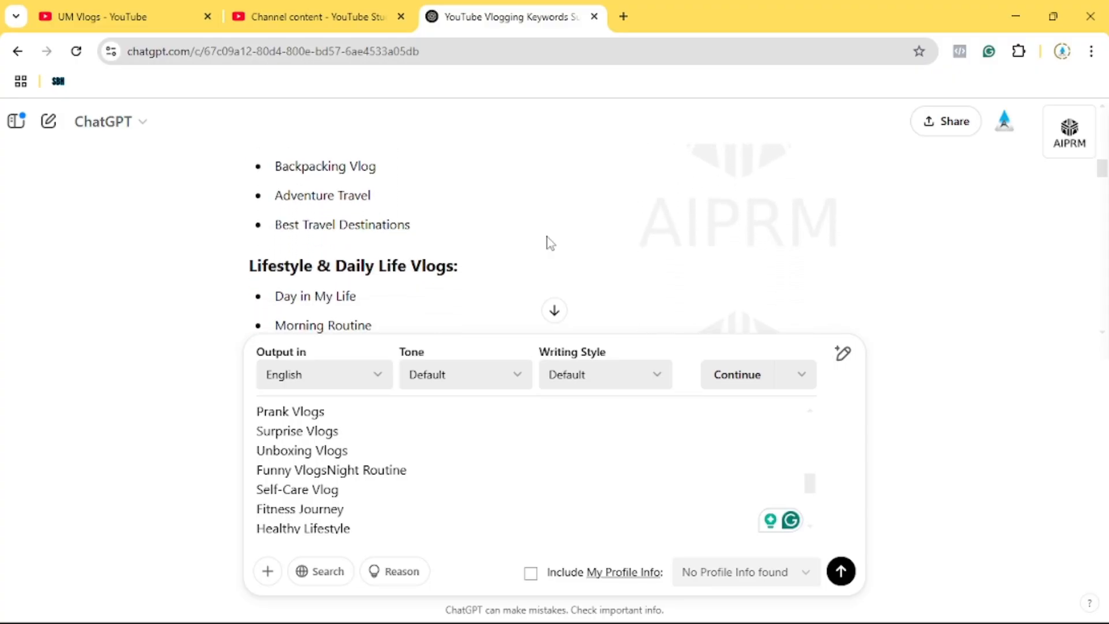
scroll(550, 243, "up", 5)
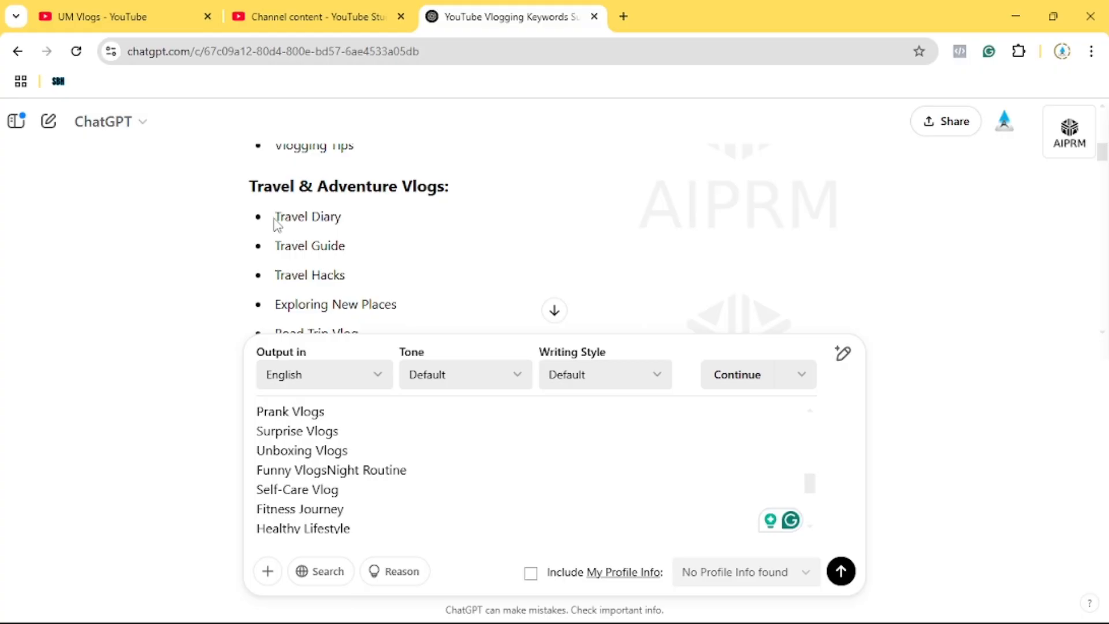
left_click_drag(274, 218, 358, 316)
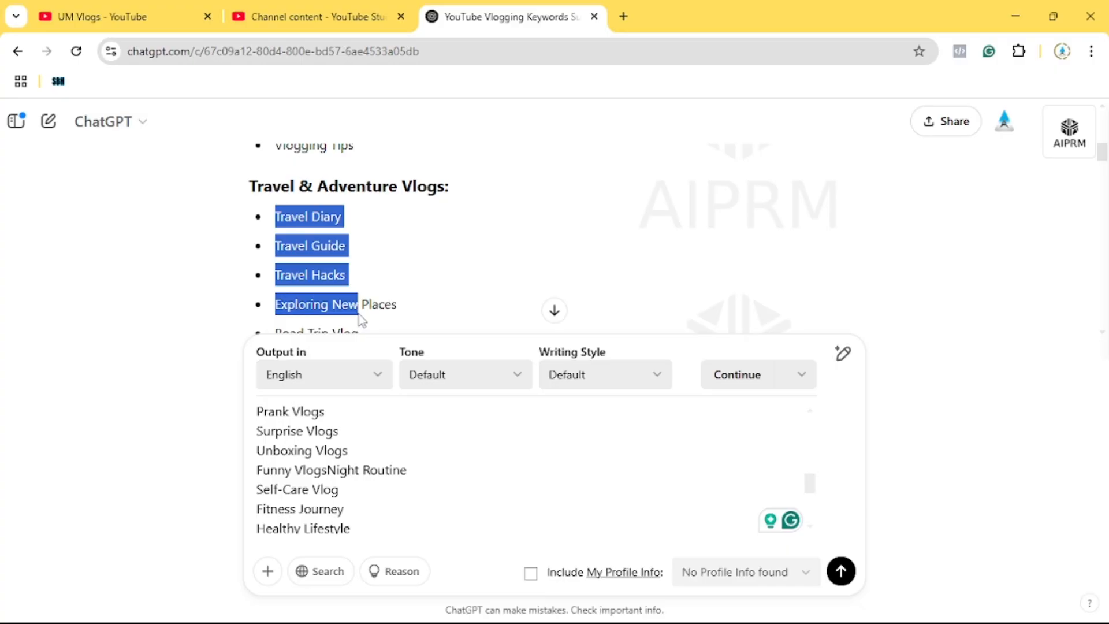
left_click_drag(362, 319, 427, 219)
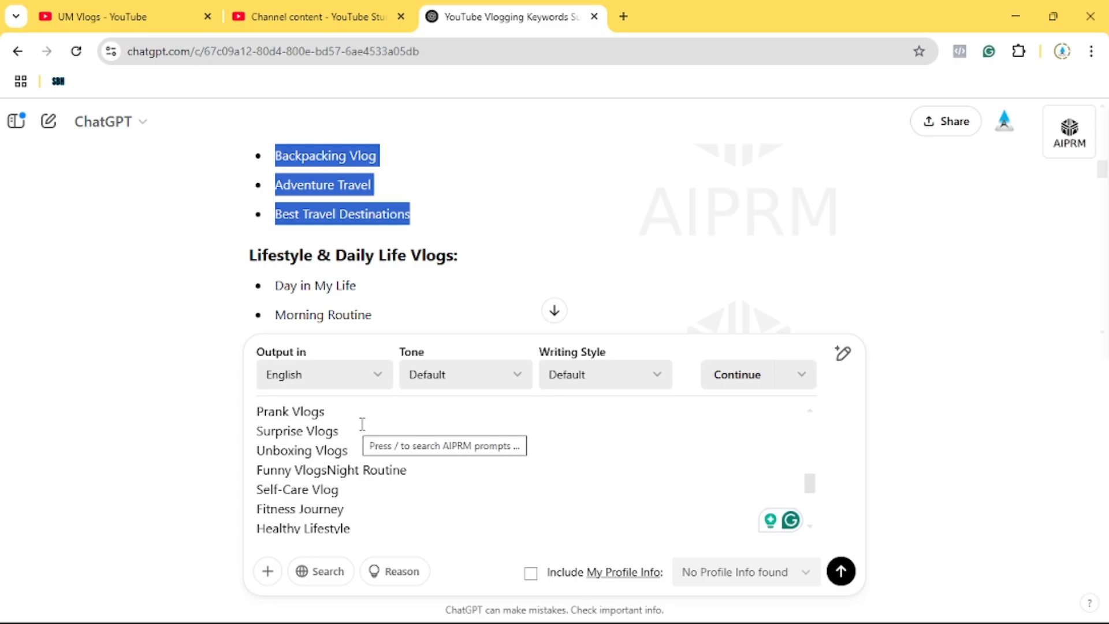
scroll(375, 229, "down", 2)
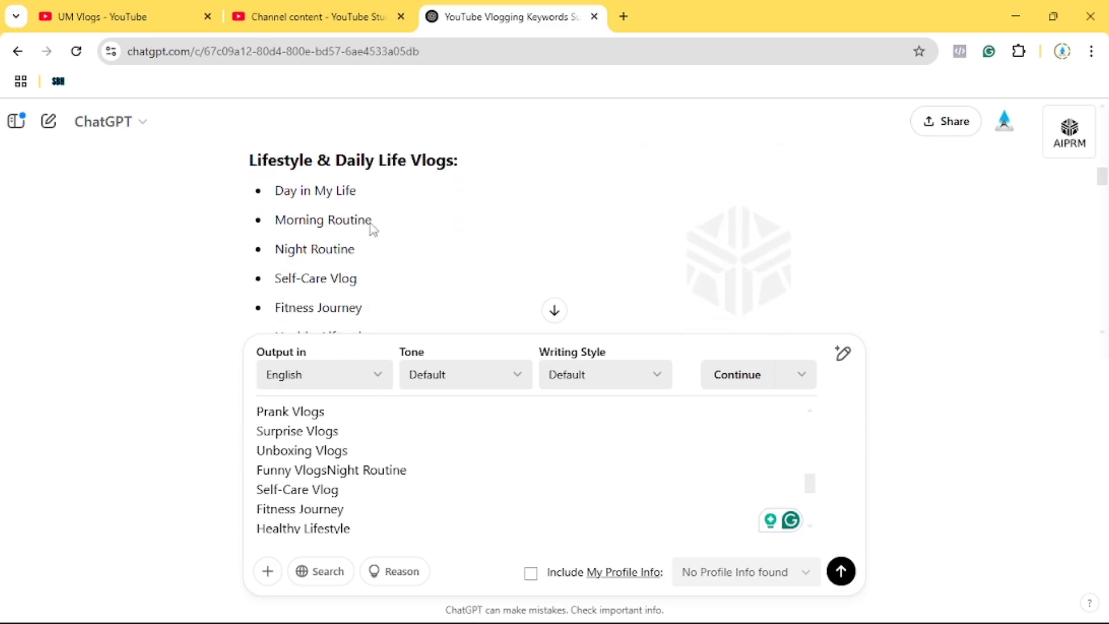
left_click_drag(276, 191, 386, 306)
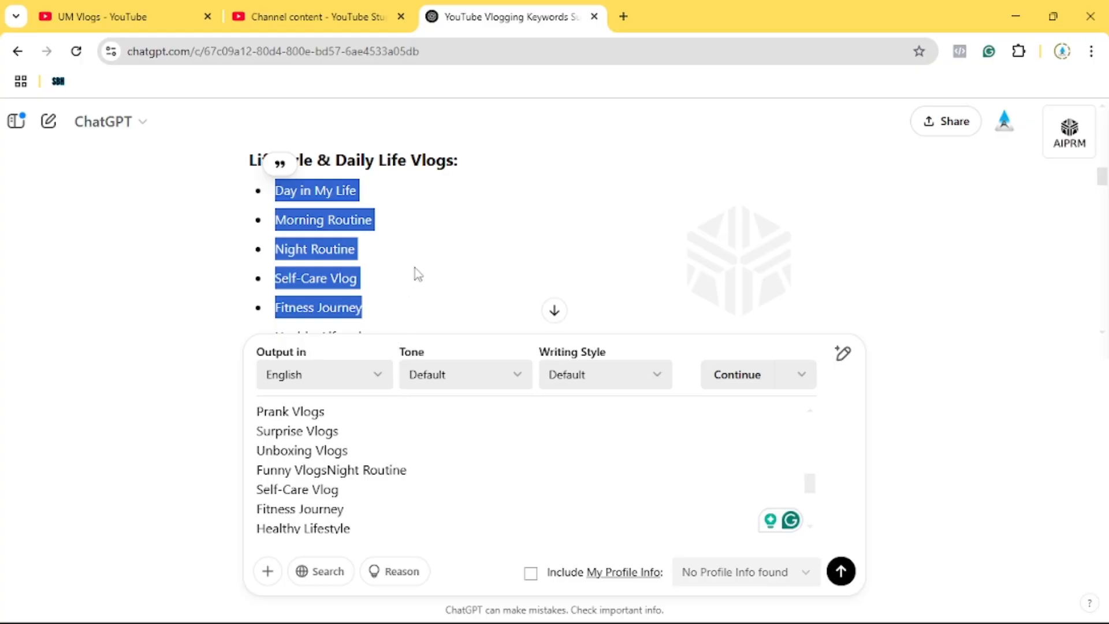
- Have ChatGPT reformat the keyword list with commas and select the resulting paragraph
scroll(417, 275, "down", 1)
scroll(416, 272, "down", 1)
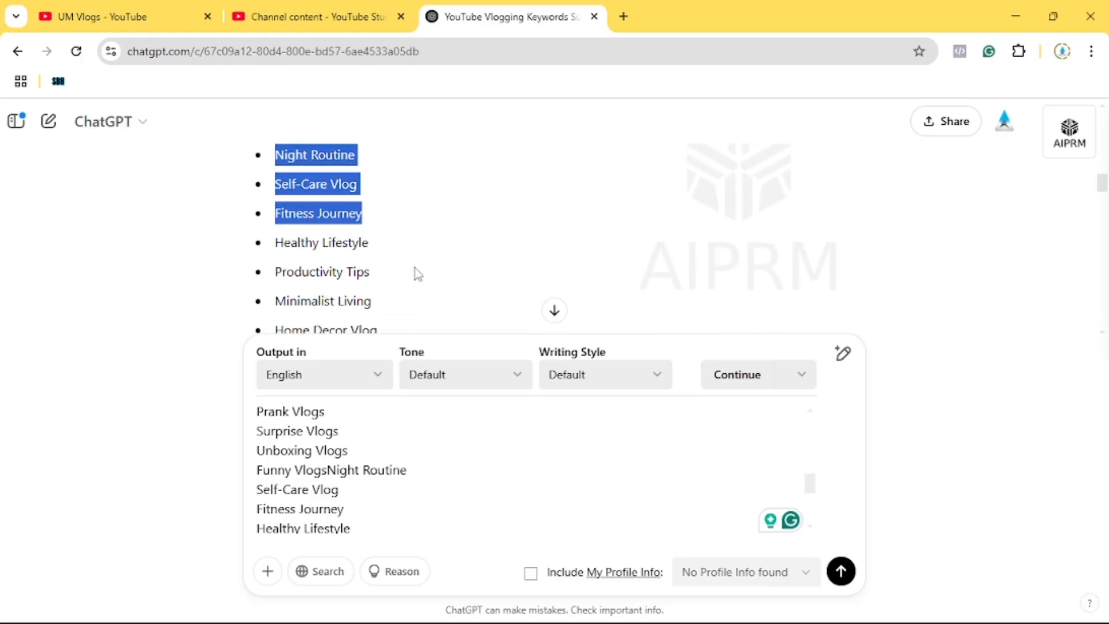
left_click(433, 440)
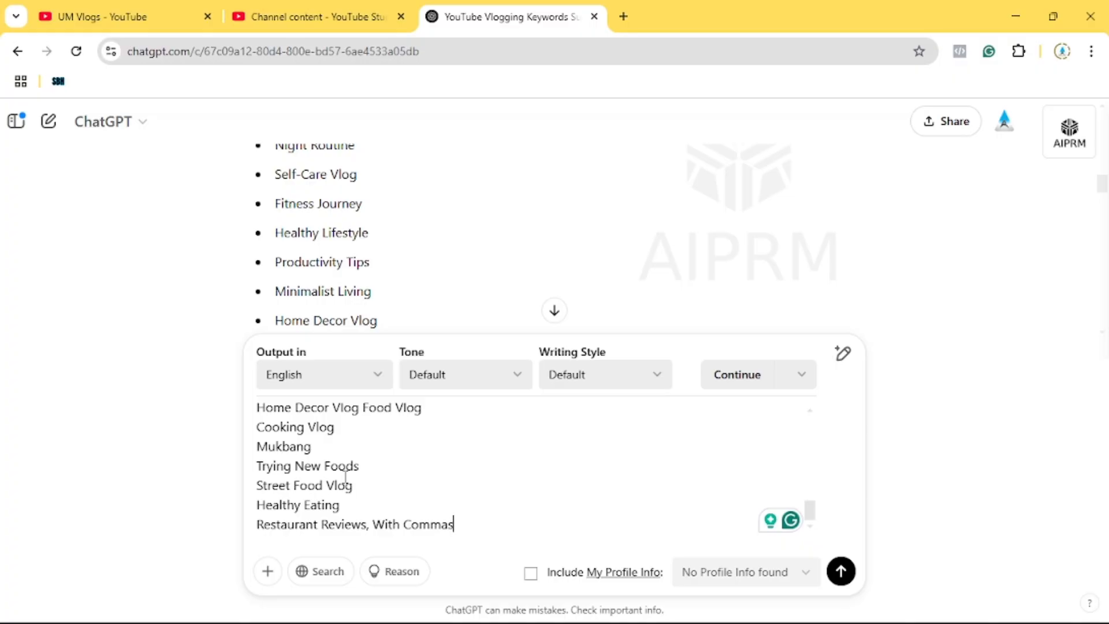
key("Return")
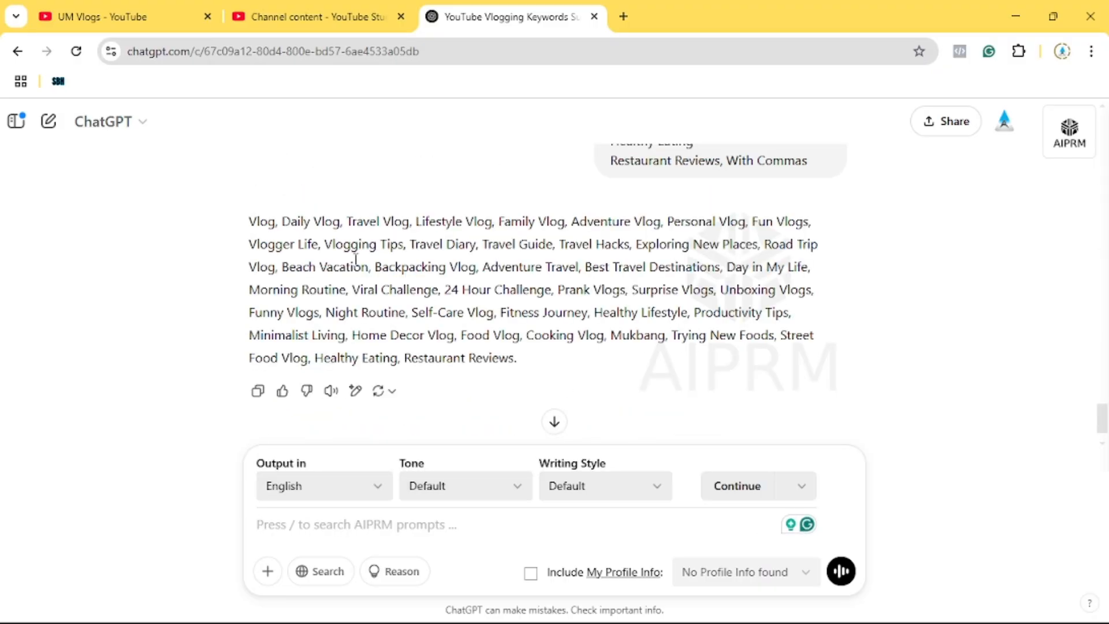
triple_click(355, 260)
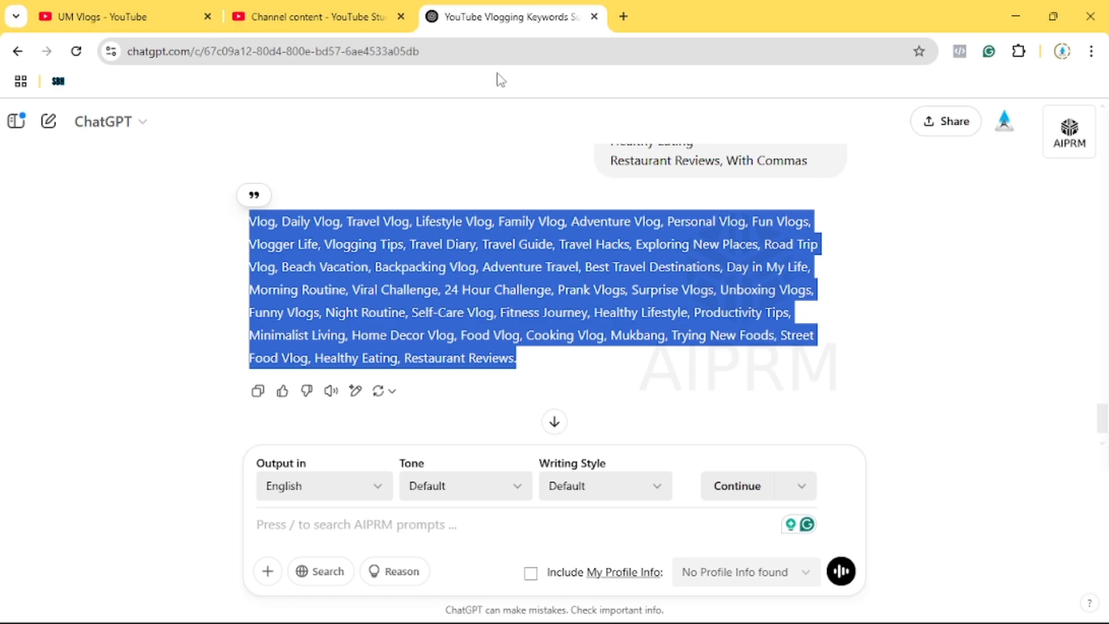
left_click(304, 8)
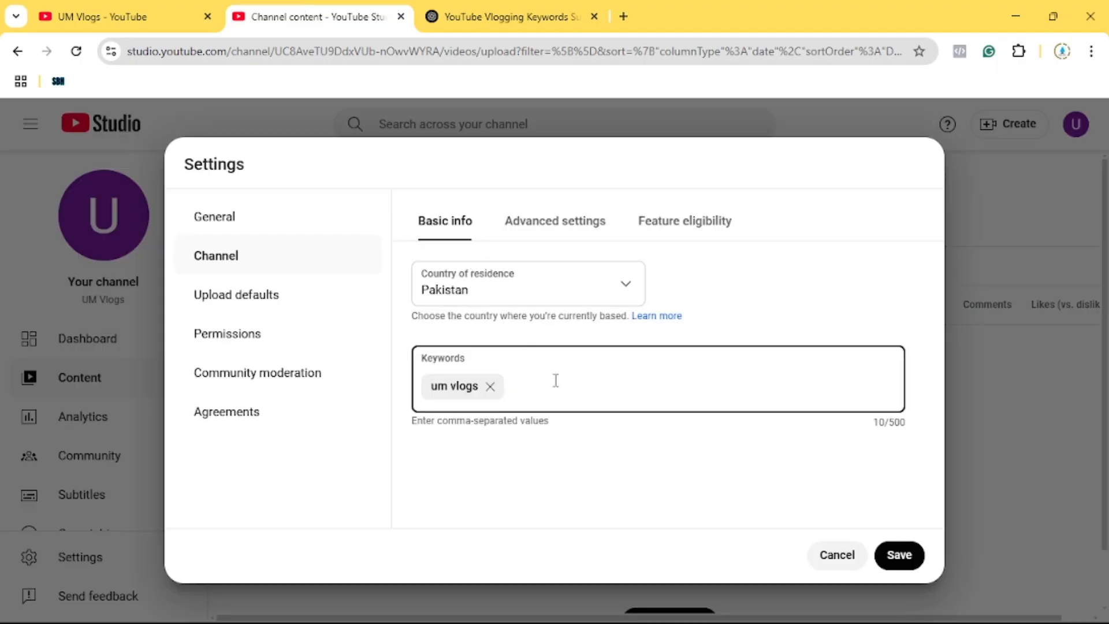
- Paste the ChatGPT keywords into Keywords, trim them to 492/500 characters, and save
key("ctrl+v")
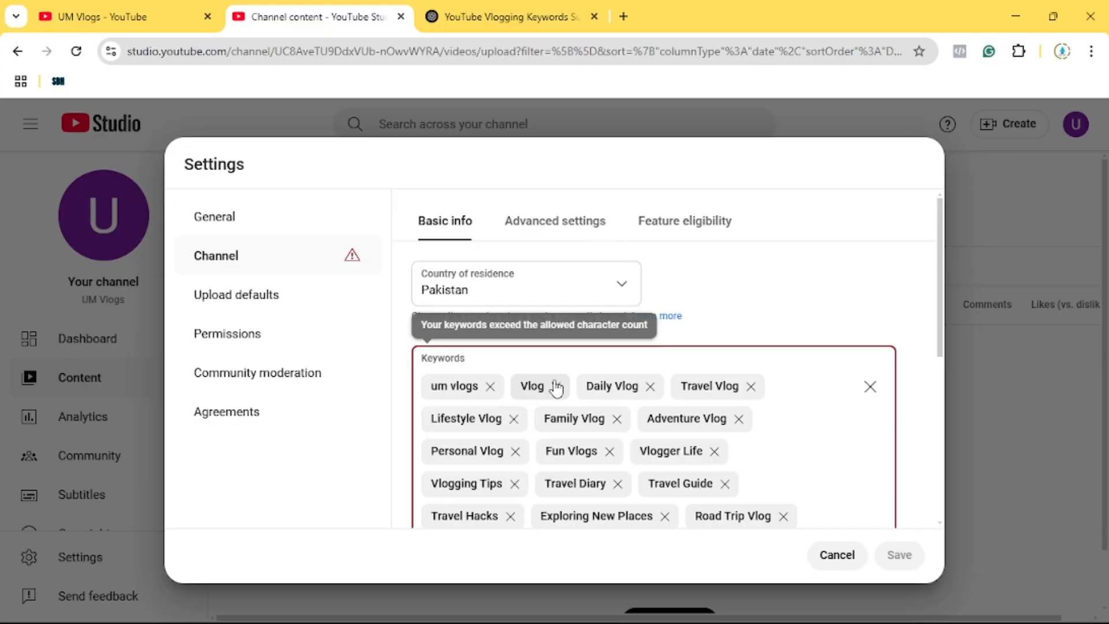
scroll(674, 426, "down", 5)
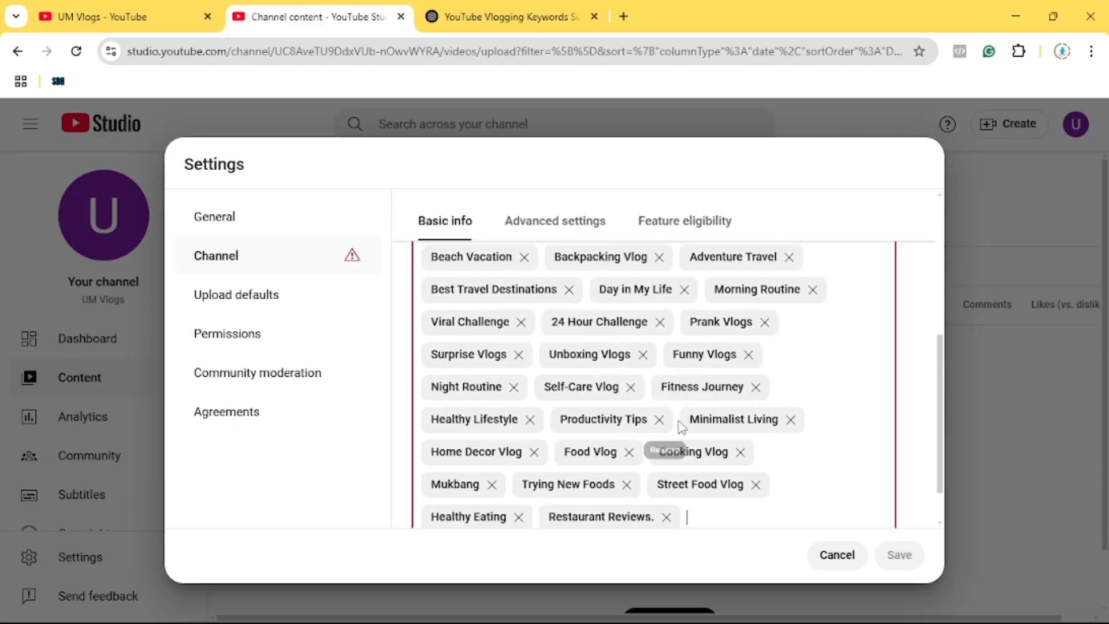
scroll(681, 426, "down", 1)
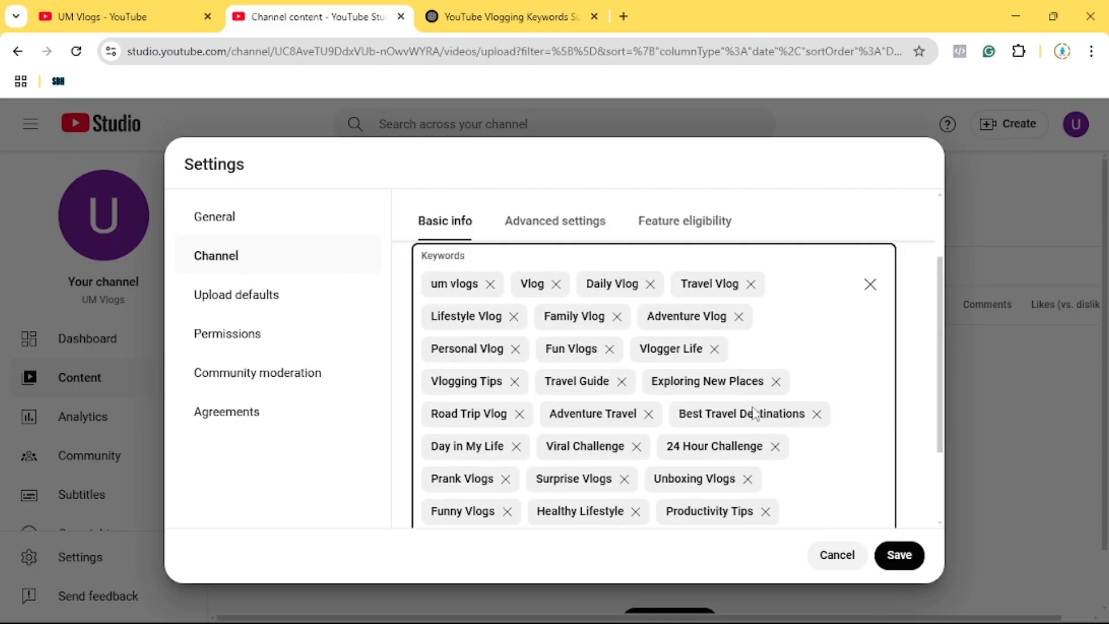
scroll(753, 412, "up", 3)
scroll(752, 412, "down", 3)
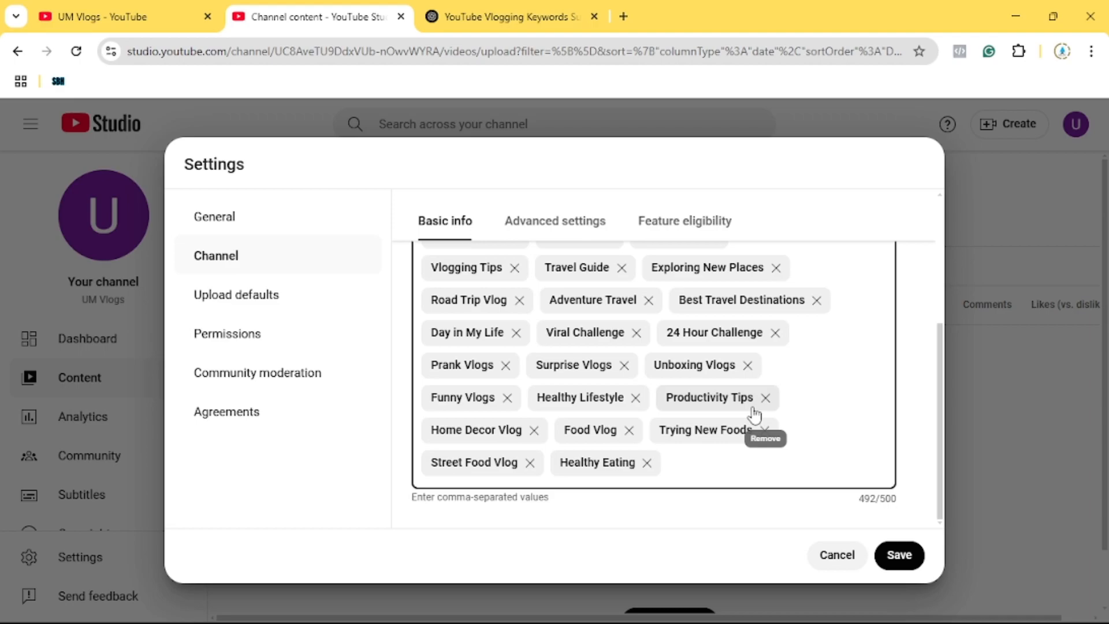
scroll(753, 414, "up", 3)
scroll(753, 414, "up", 1)
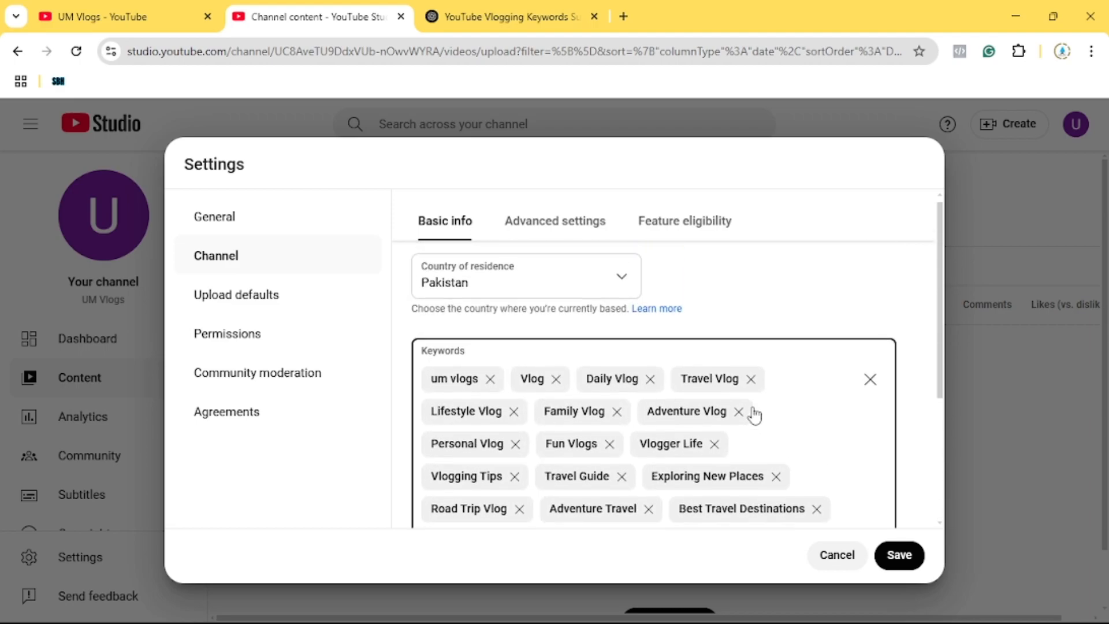
scroll(754, 414, "down", 5)
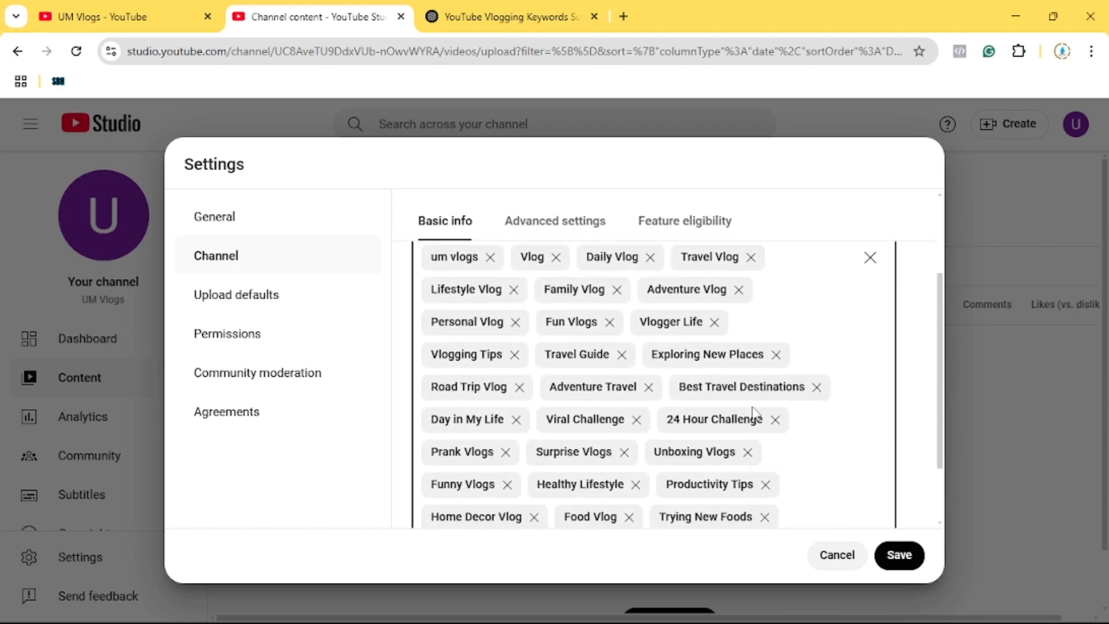
left_click(898, 555)
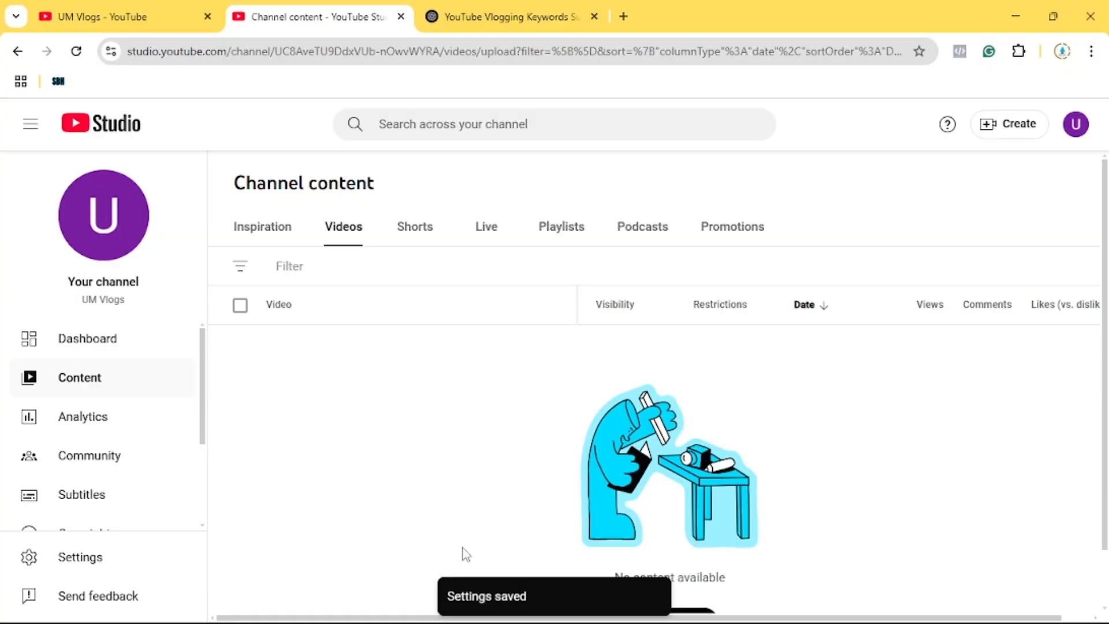
- In Advanced settings, choose 'No, set this channel as not made for kids'
left_click(81, 558)
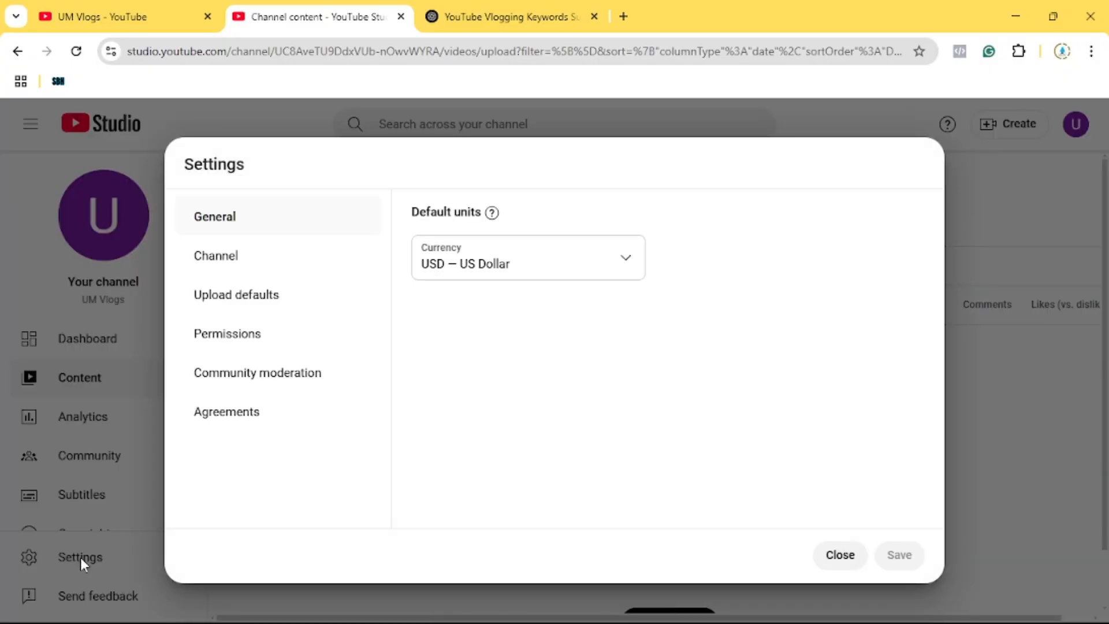
left_click(250, 266)
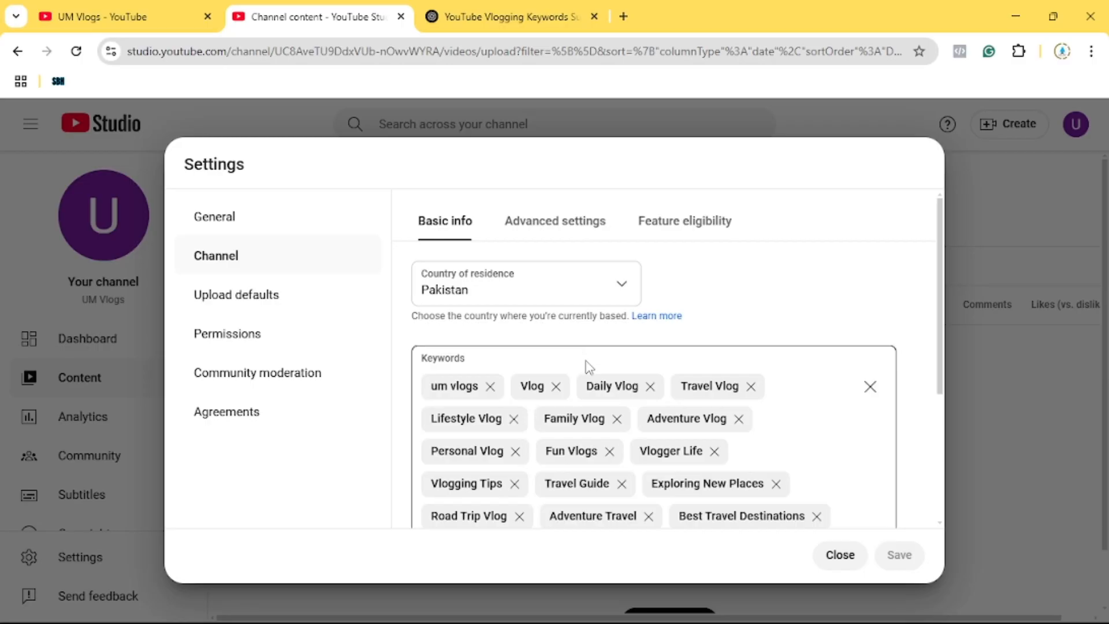
left_click(560, 228)
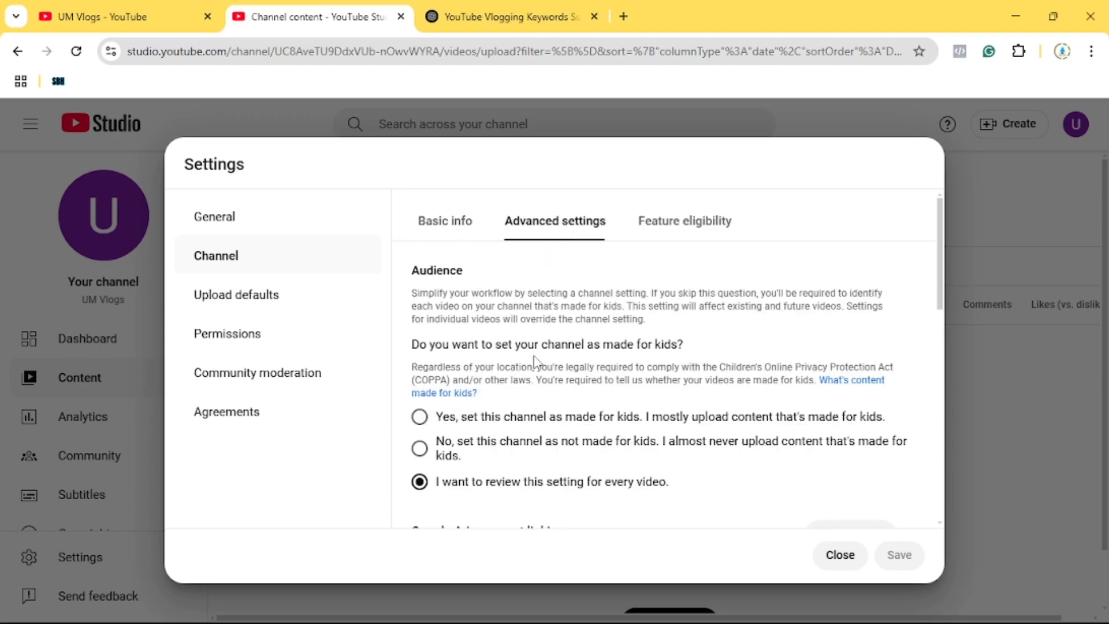
scroll(534, 362, "down", 2)
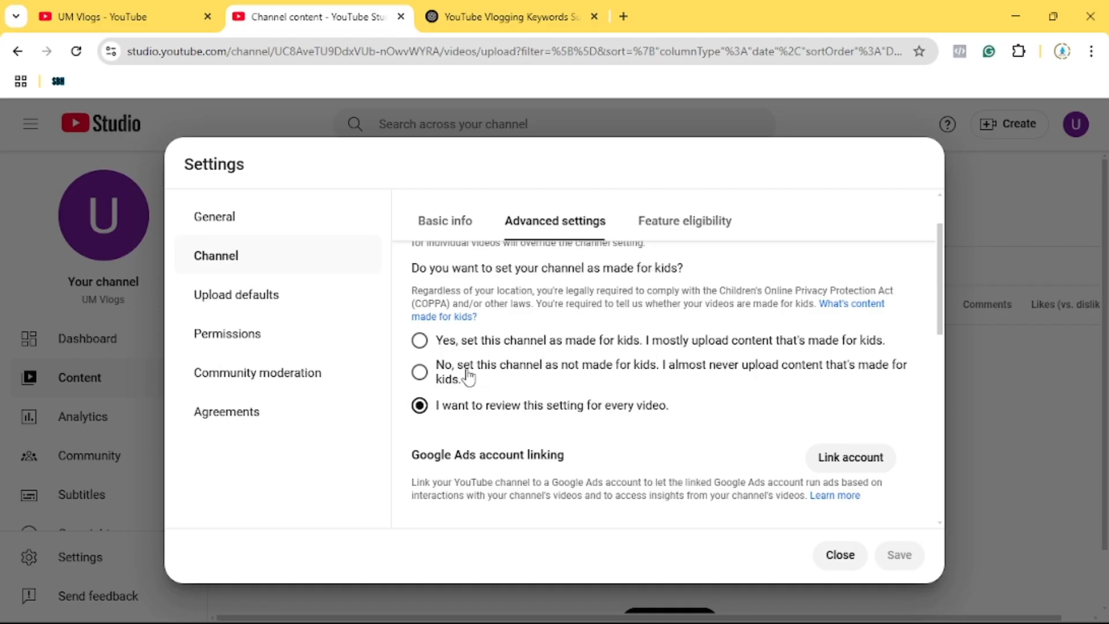
left_click(425, 377)
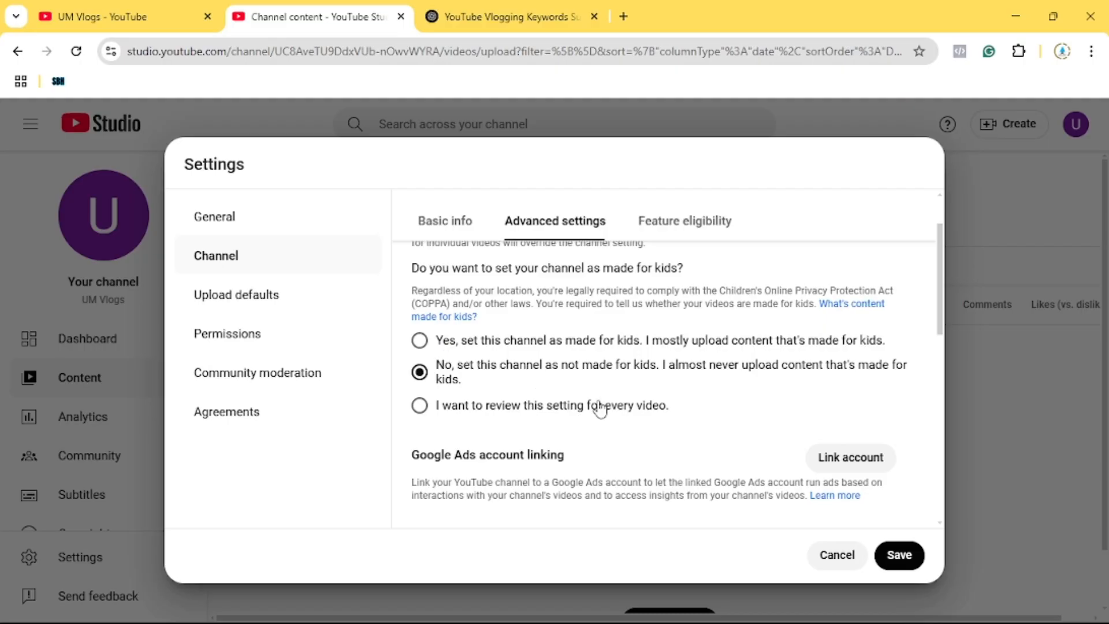
scroll(598, 404, "down", 2)
scroll(599, 406, "down", 3)
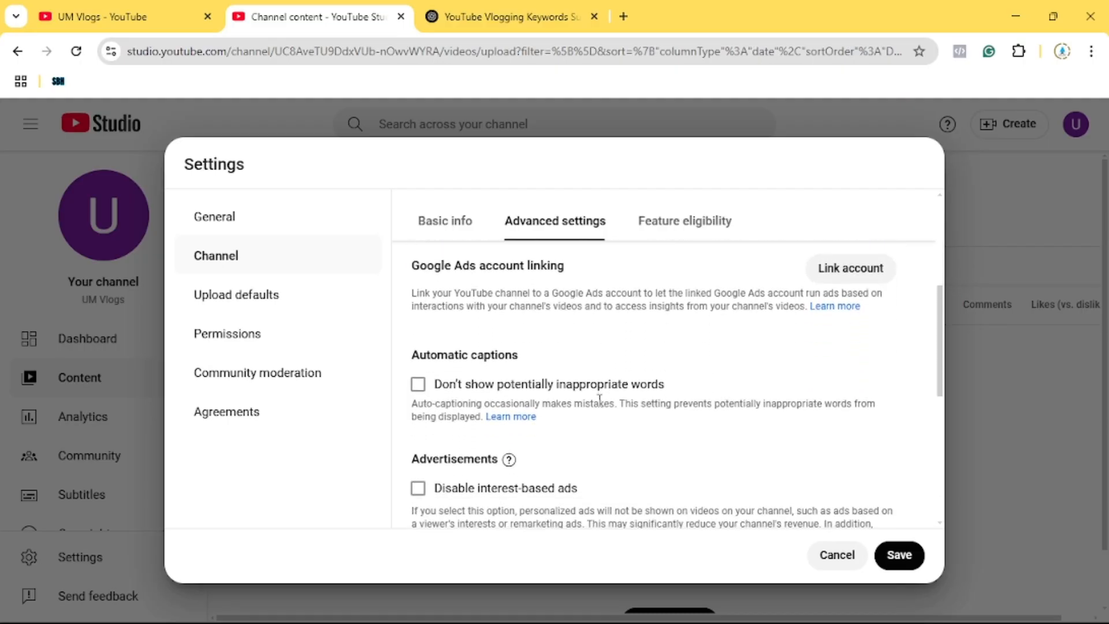
scroll(598, 403, "down", 1)
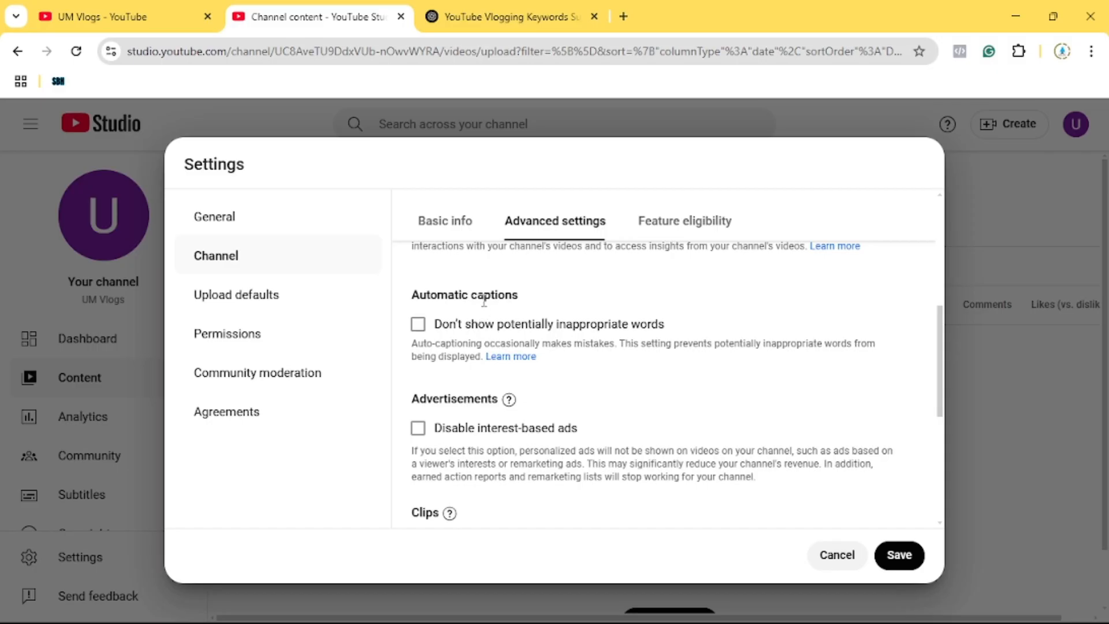
scroll(541, 341, "down", 1)
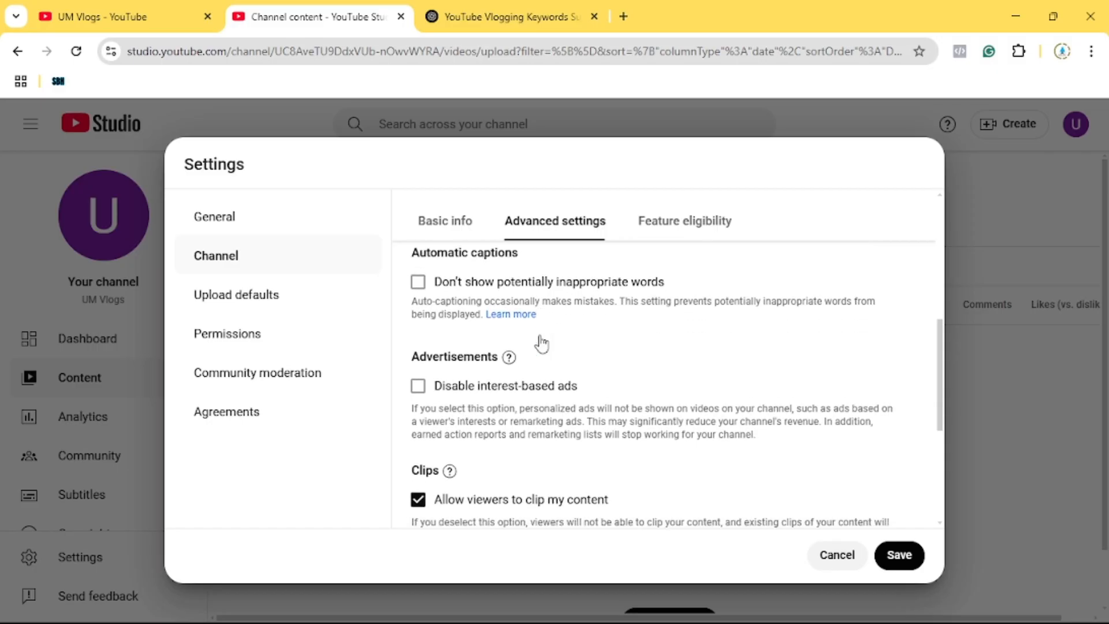
scroll(542, 342, "down", 3)
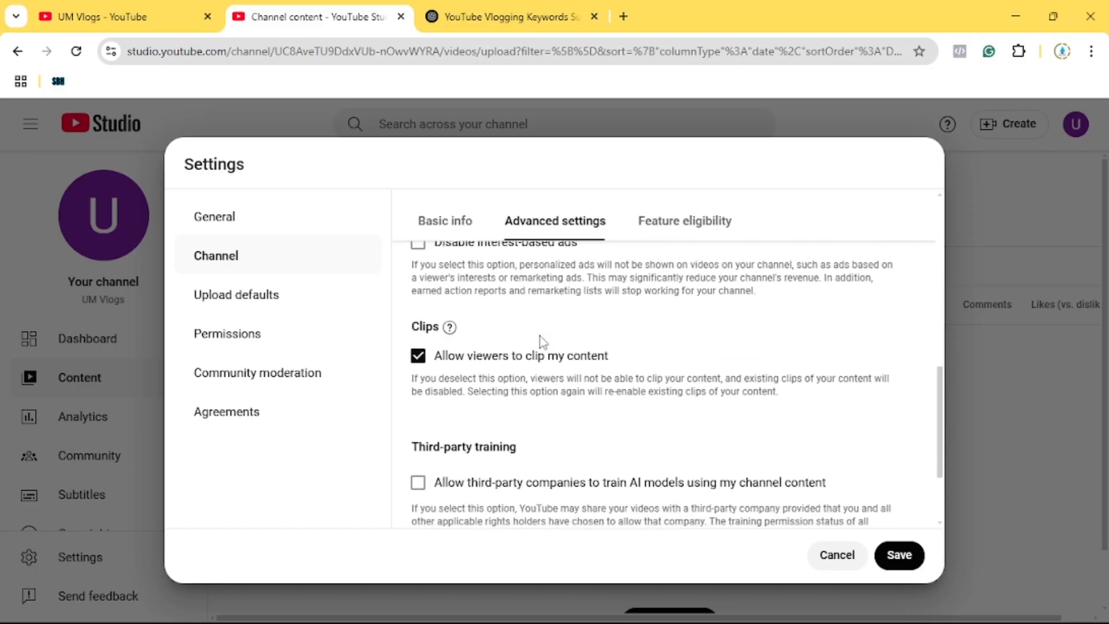
scroll(541, 341, "down", 2)
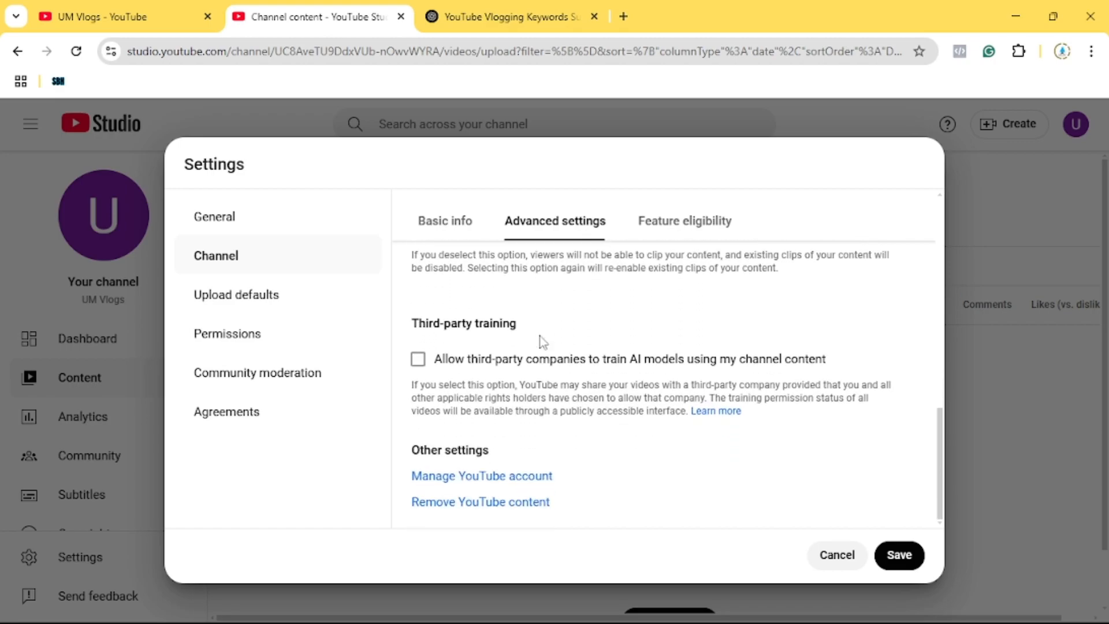
scroll(542, 342, "up", 8)
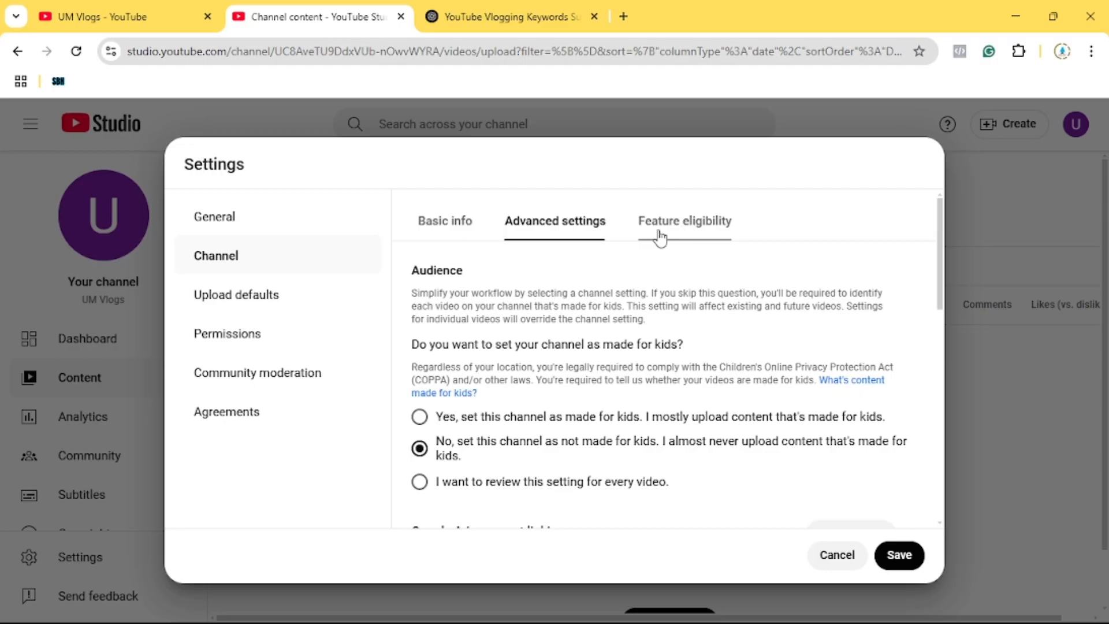
- Review Feature eligibility, expanding Intermediate features to see phone verification is required
left_click(699, 227)
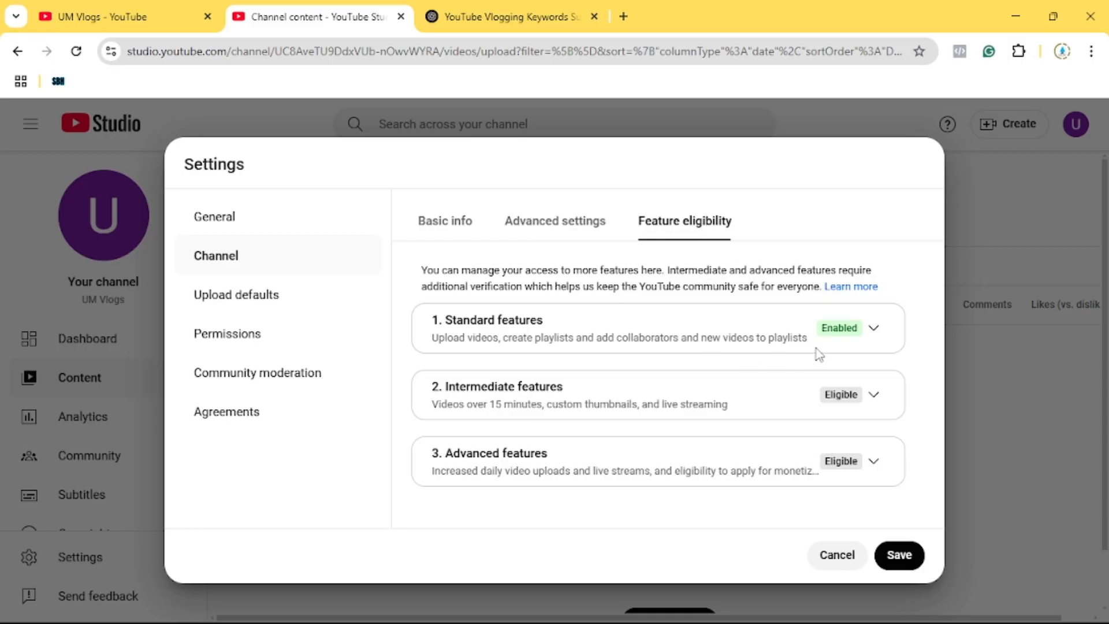
left_click(874, 329)
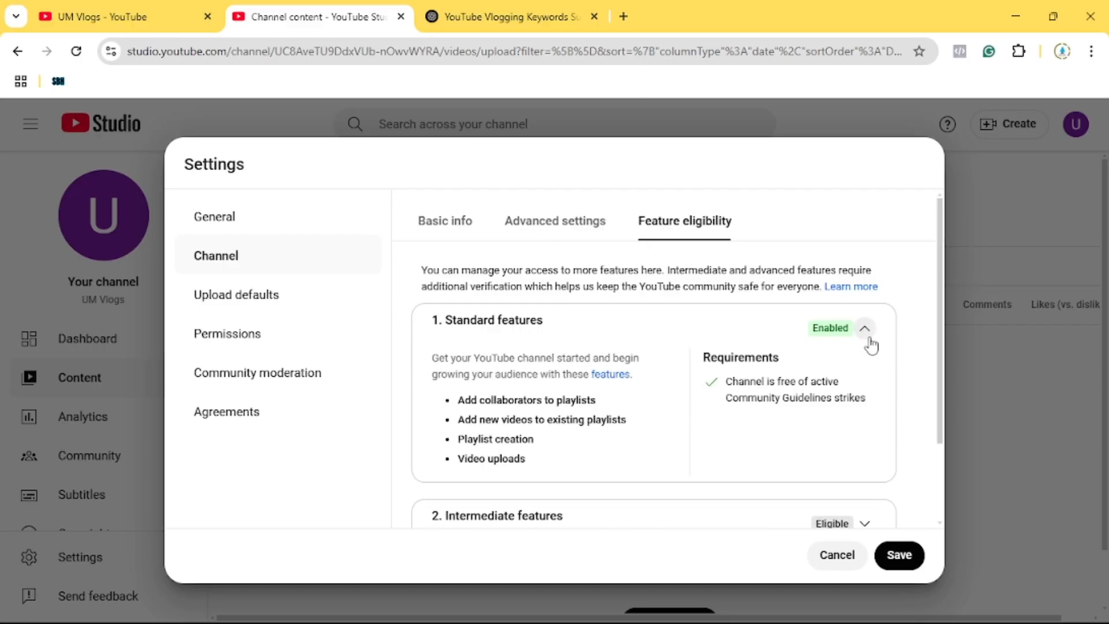
scroll(713, 407, "down", 1)
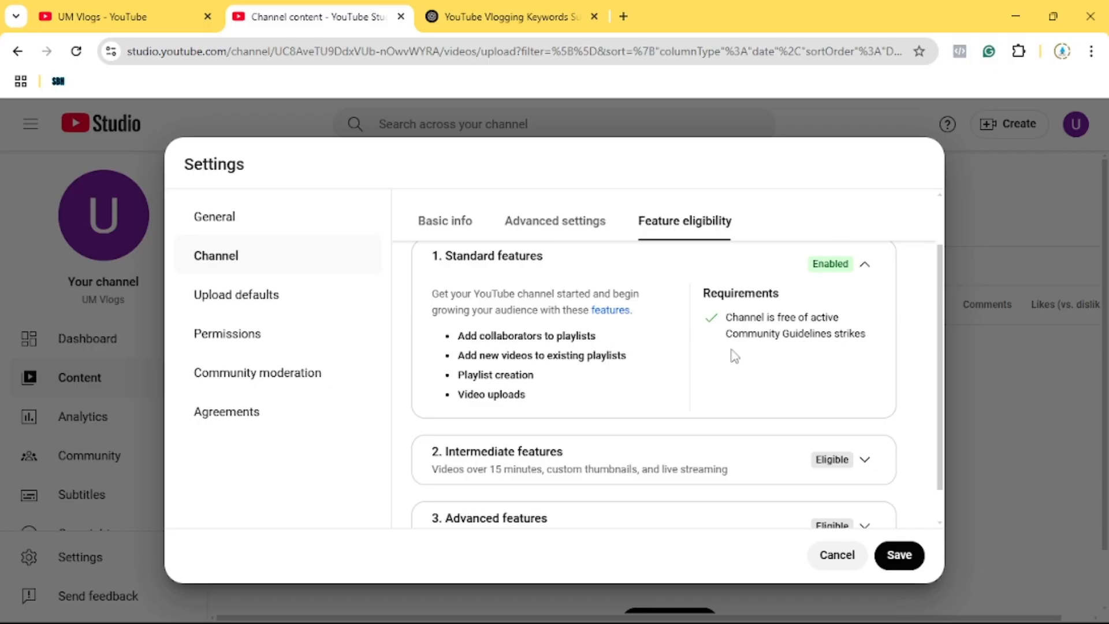
scroll(802, 338, "down", 1)
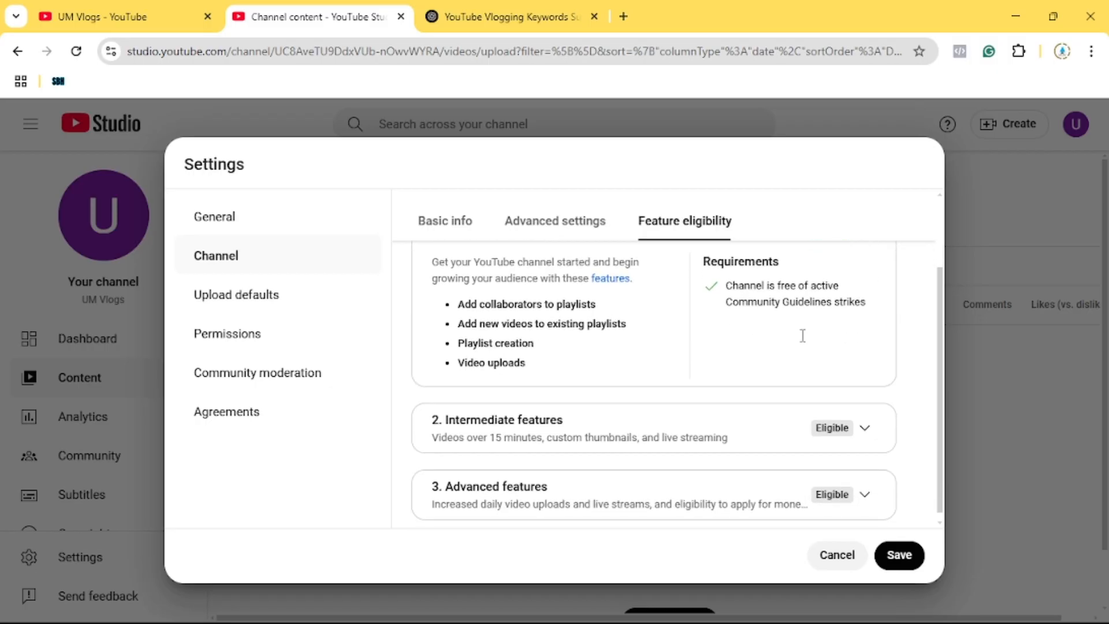
scroll(849, 292, "up", 1)
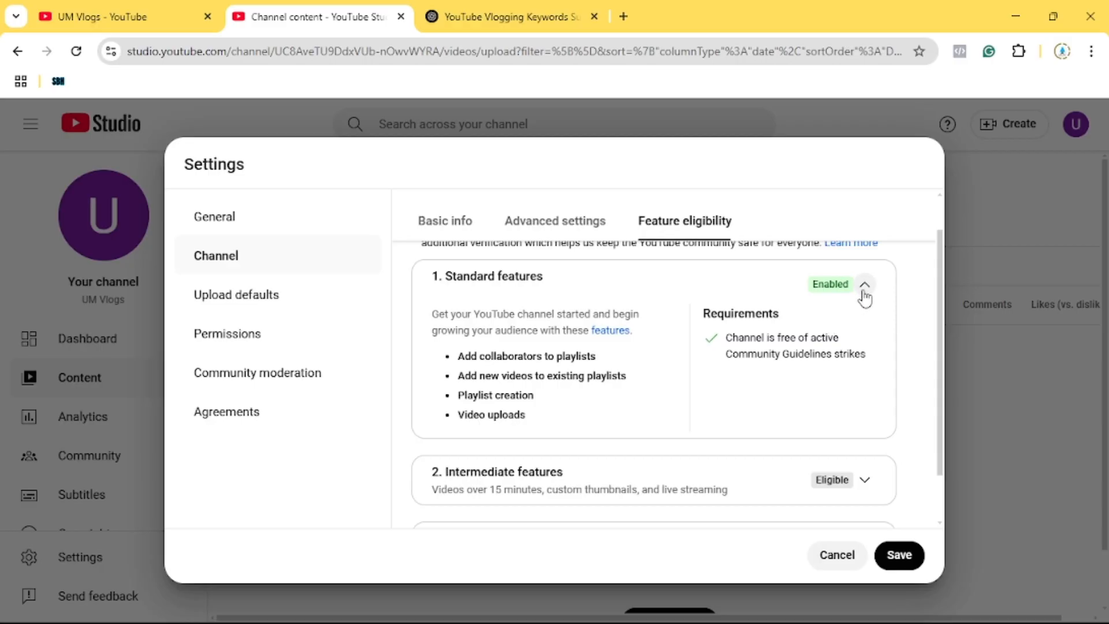
left_click(864, 286)
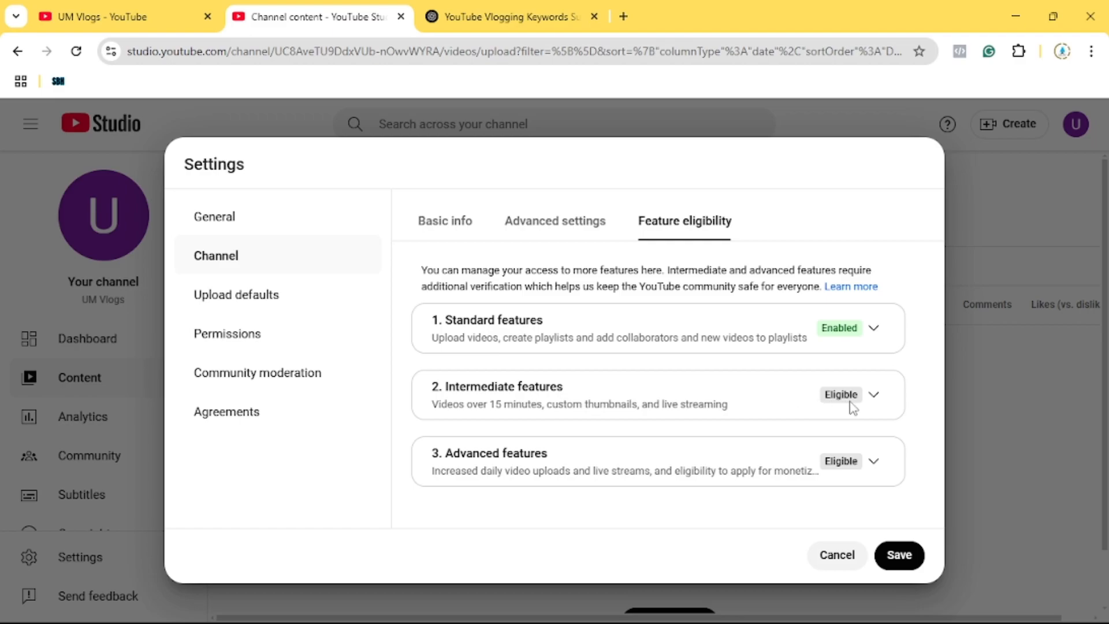
left_click(872, 397)
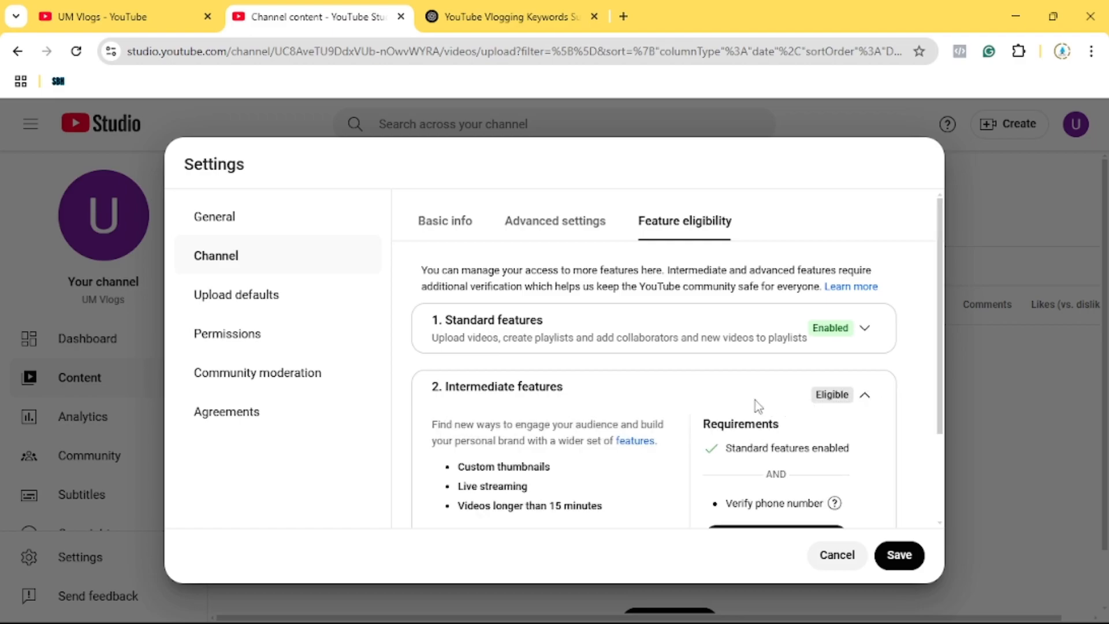
scroll(754, 400, "down", 2)
mouse_move(755, 398)
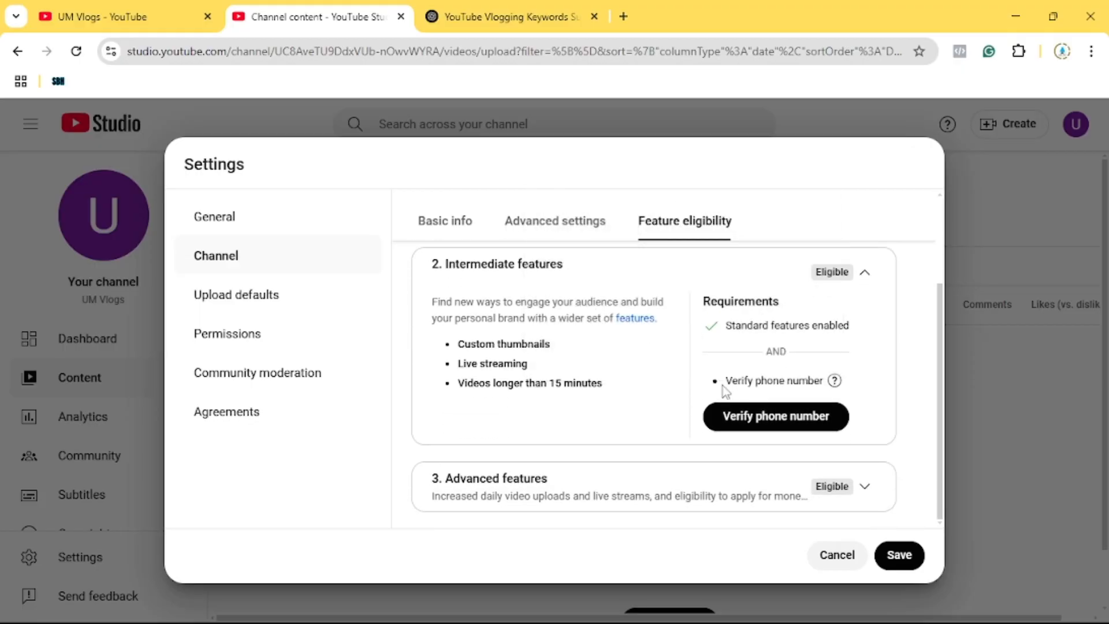
- Verify the phone number with a text-message code, then close the verification tab
left_click(756, 427)
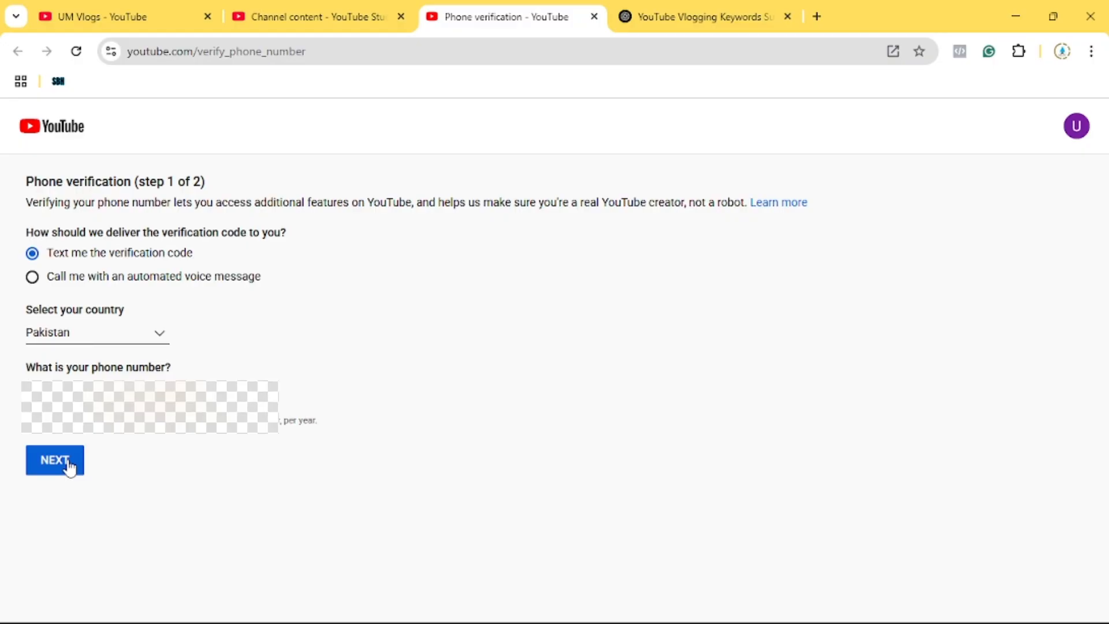
left_click(68, 465)
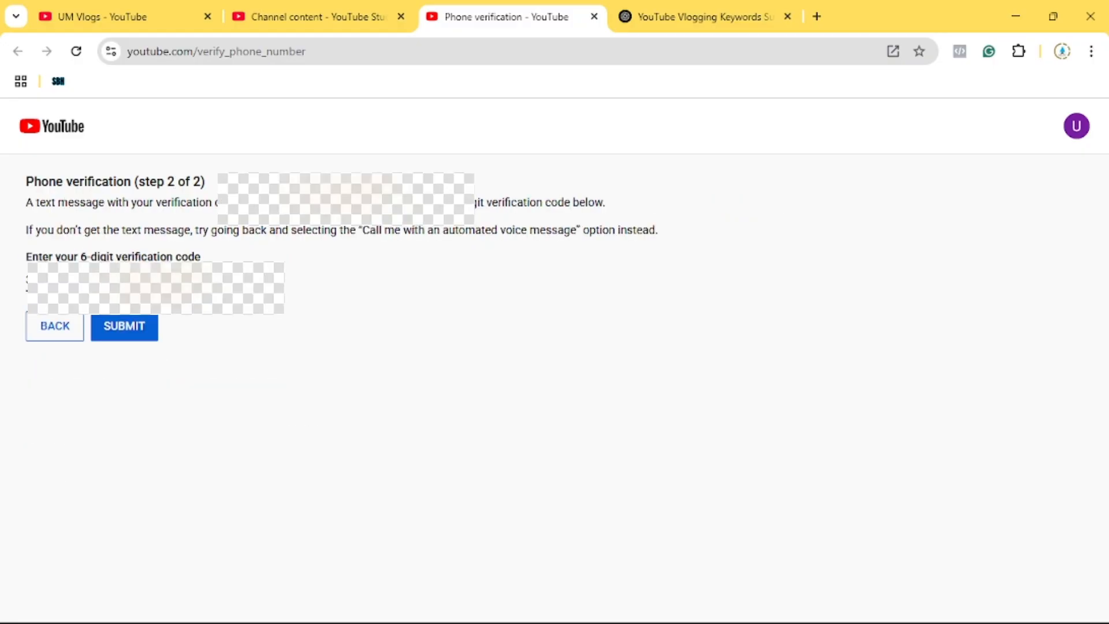
left_click(131, 338)
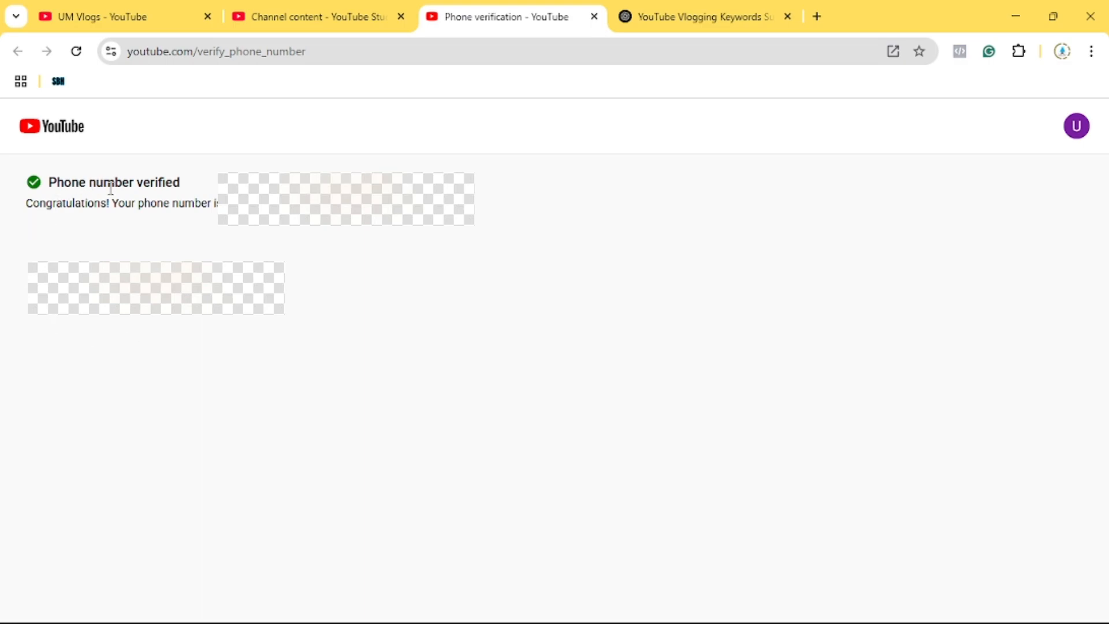
left_click(594, 16)
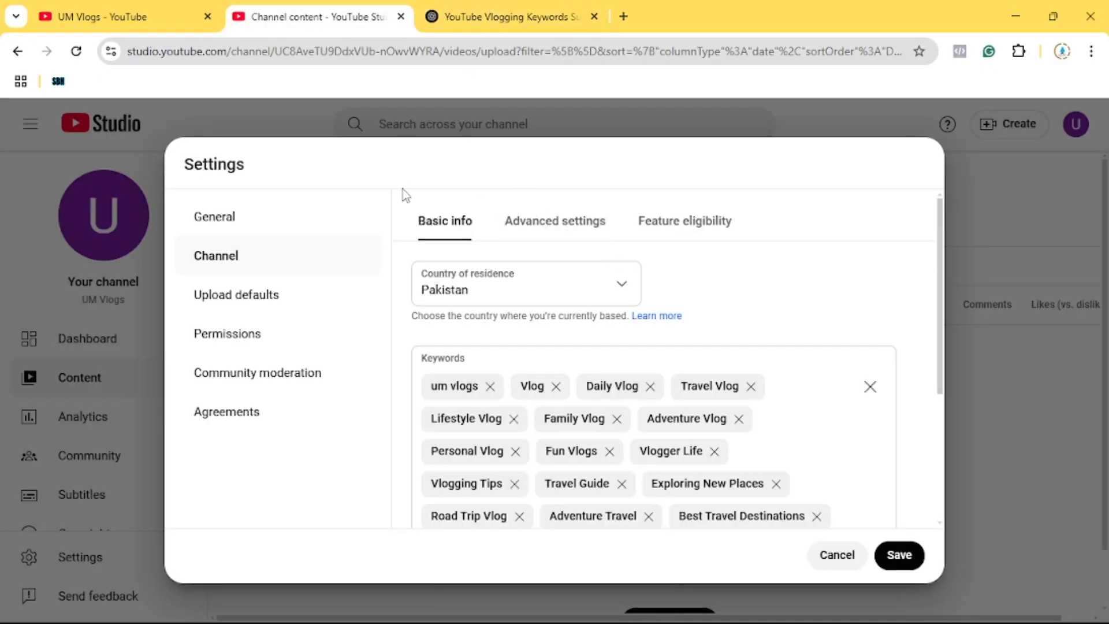
- Open Feature eligibility and expand '3. Advanced features' to read its requirements
left_click(671, 228)
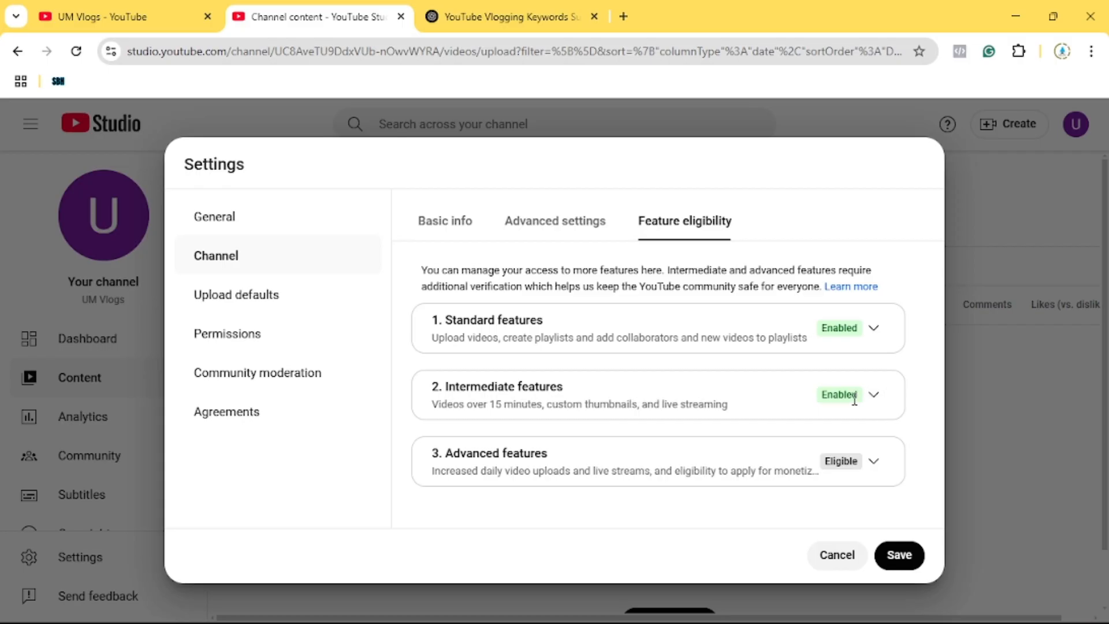
left_click(875, 464)
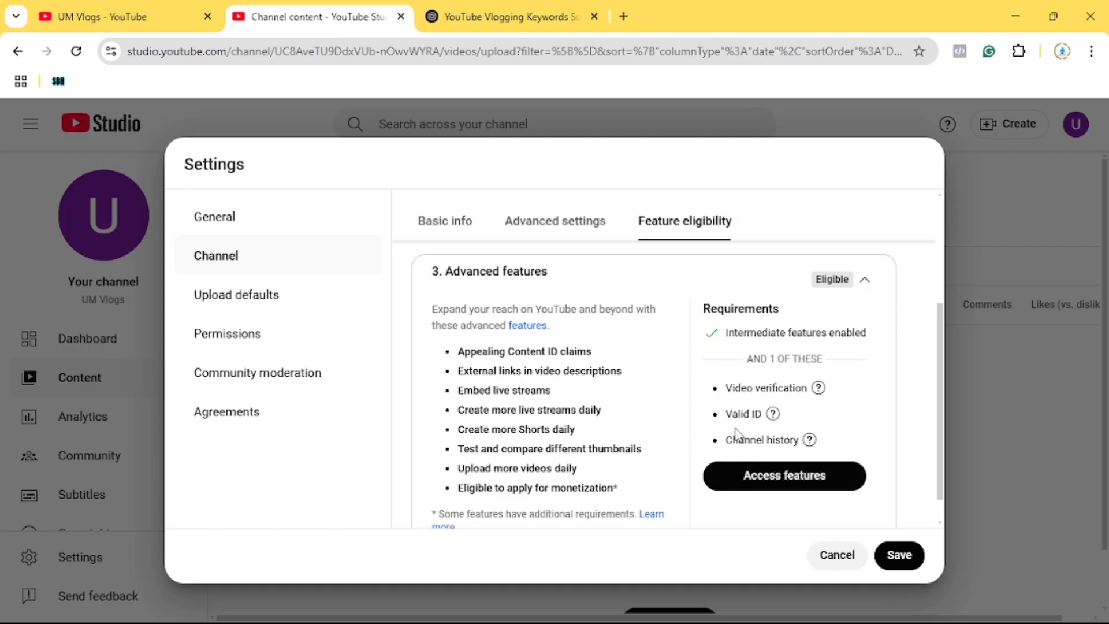
mouse_move(738, 415)
mouse_move(747, 439)
- Save the channel settings, then reopen Settings and go to the Upload defaults page
left_click(899, 555)
left_click(96, 558)
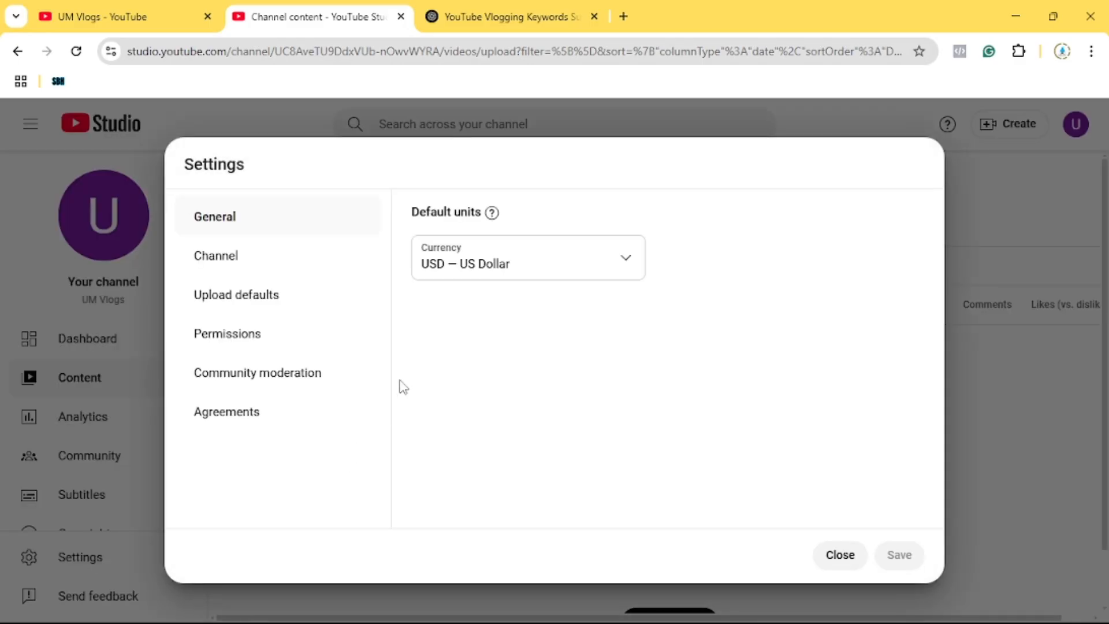
left_click(239, 269)
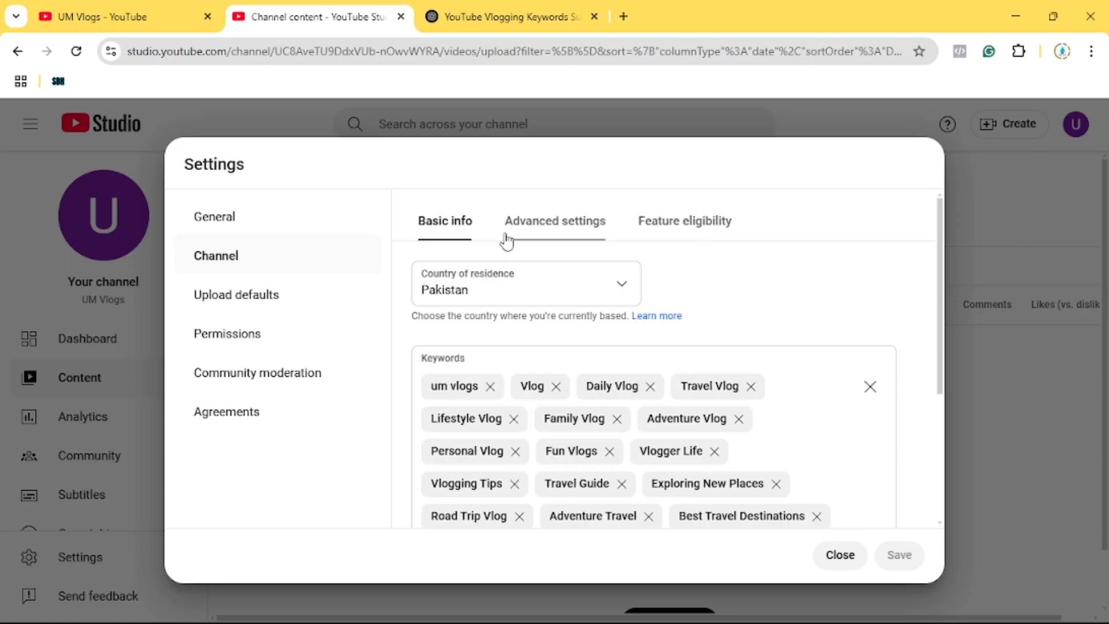
left_click(550, 234)
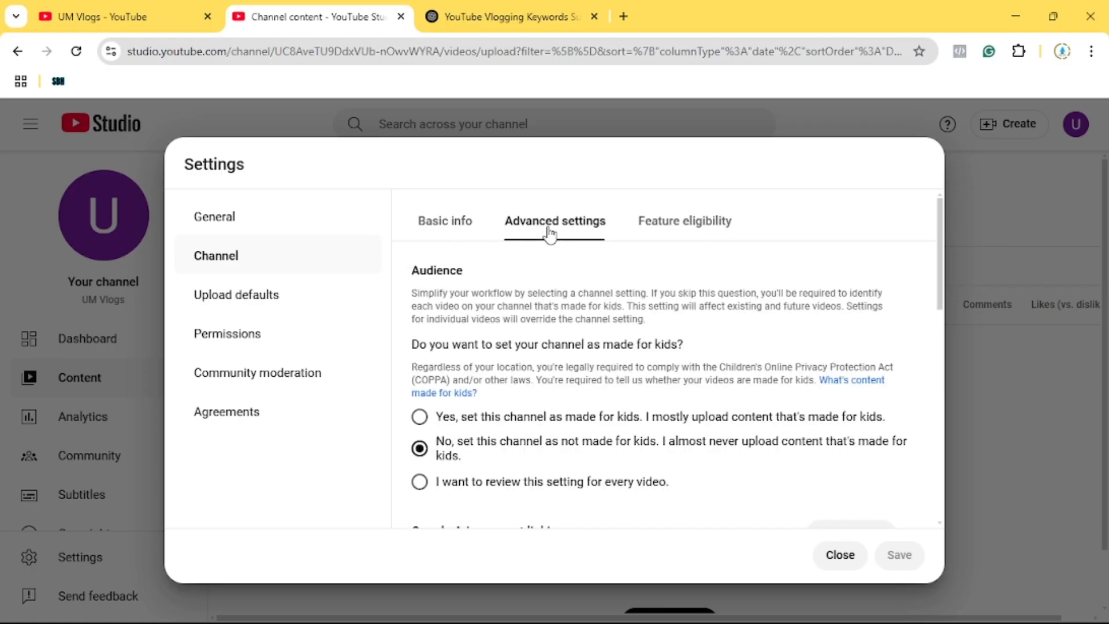
left_click(673, 234)
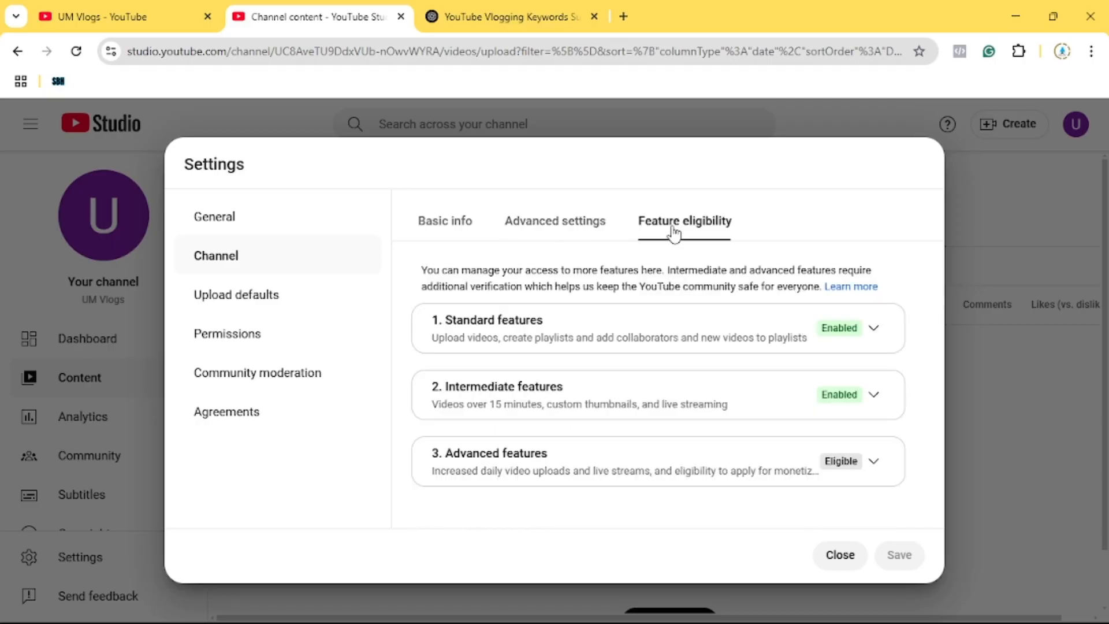
left_click(235, 306)
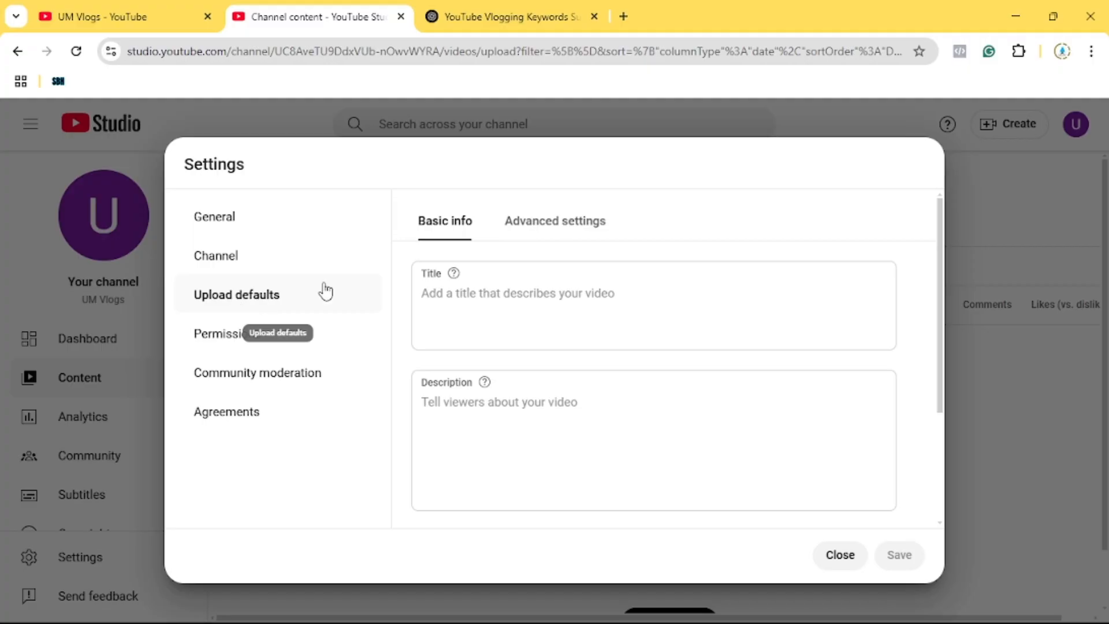
- Visit the default title and description fields, then open the Visibility list showing Public, Private and Unlisted
left_click(439, 301)
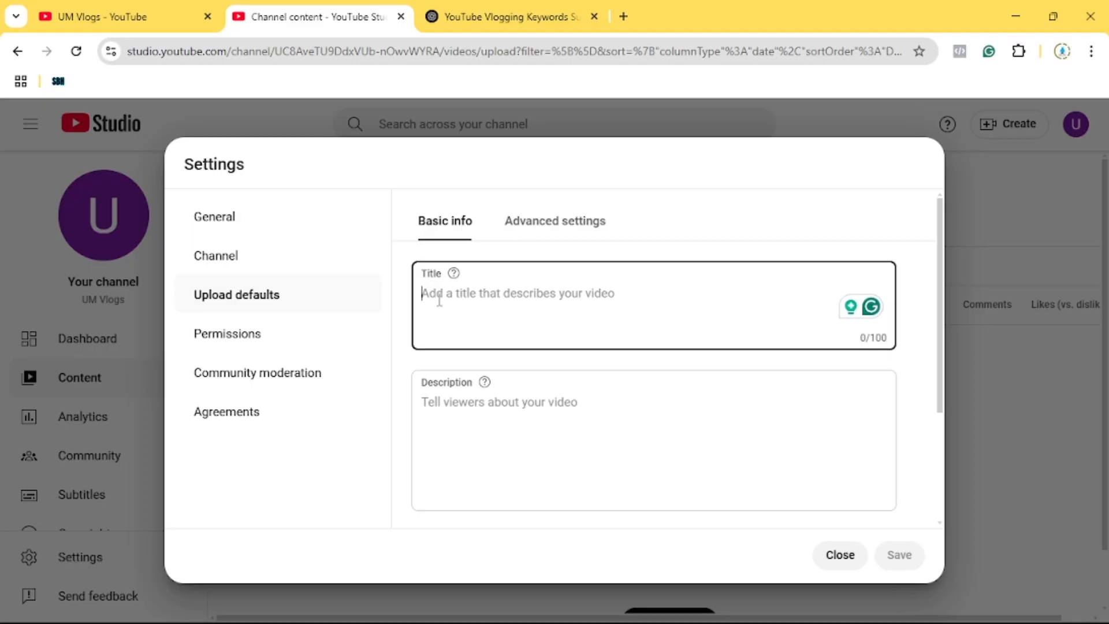
left_click(452, 408)
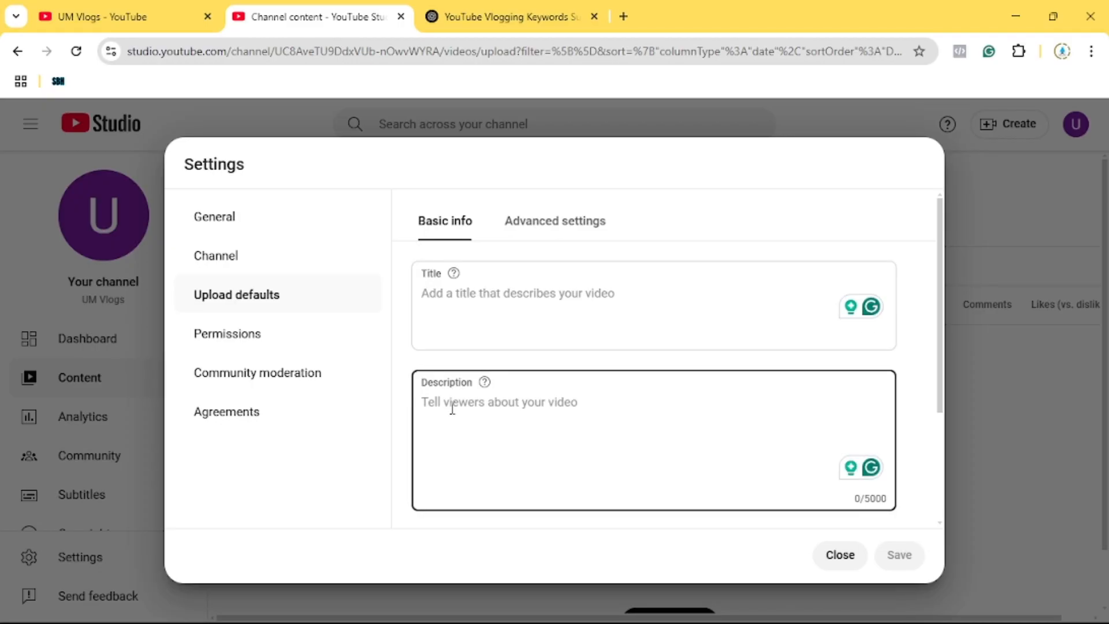
scroll(452, 408, "down", 1)
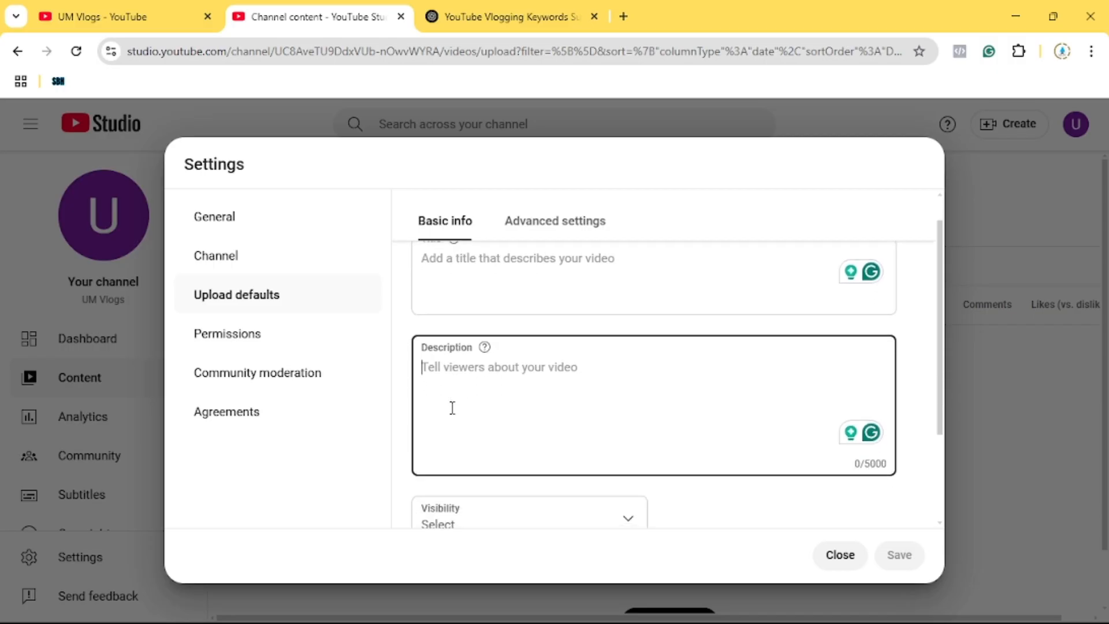
scroll(453, 408, "up", 1)
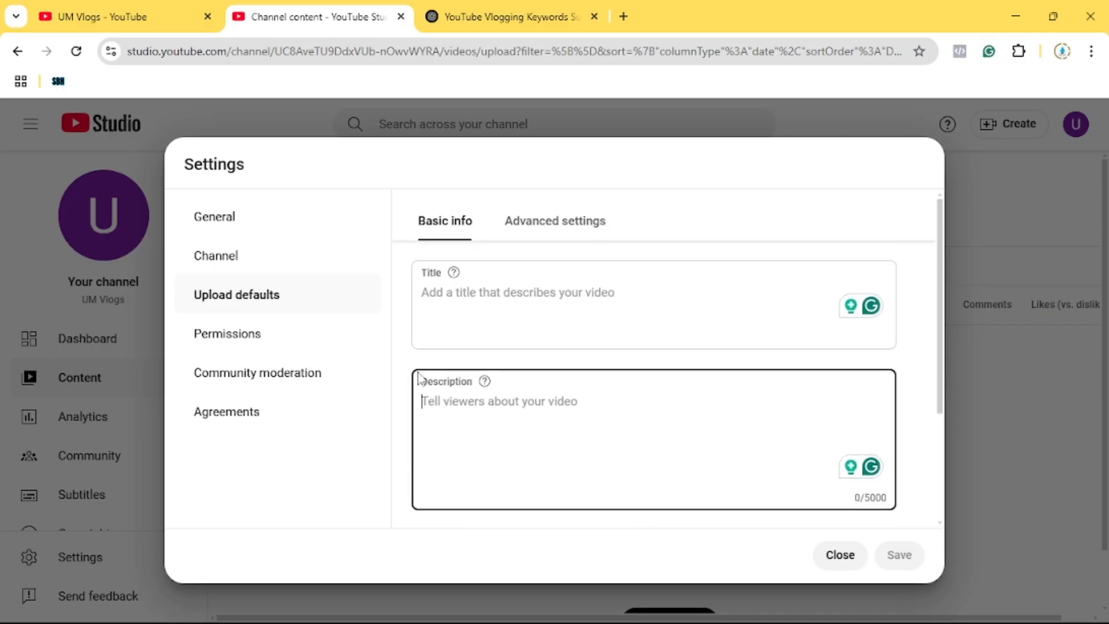
left_click(453, 300)
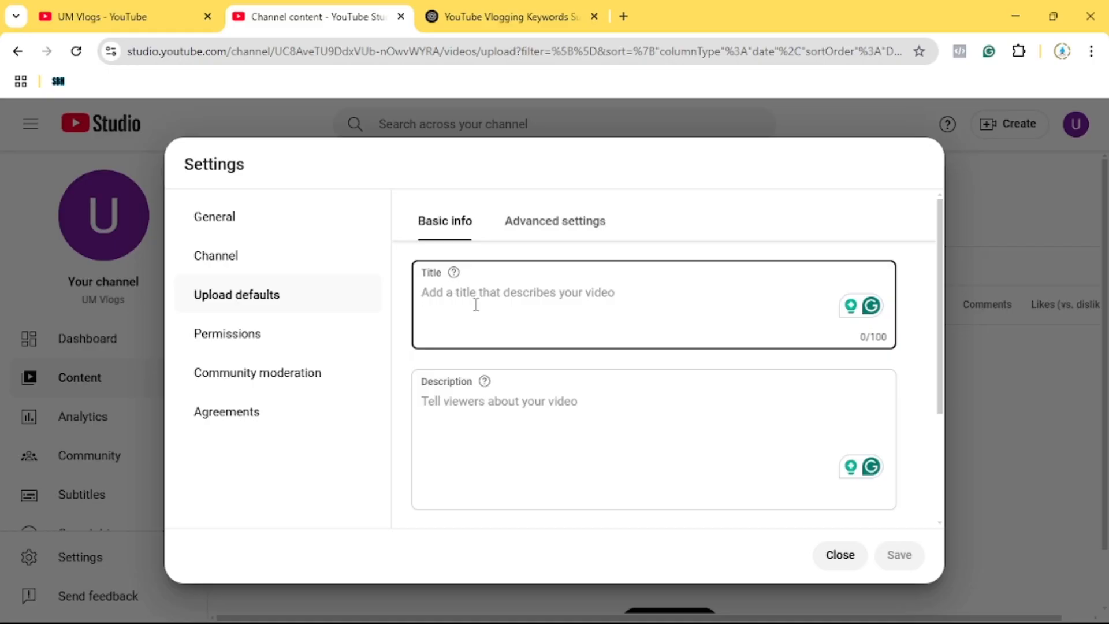
left_click(480, 428)
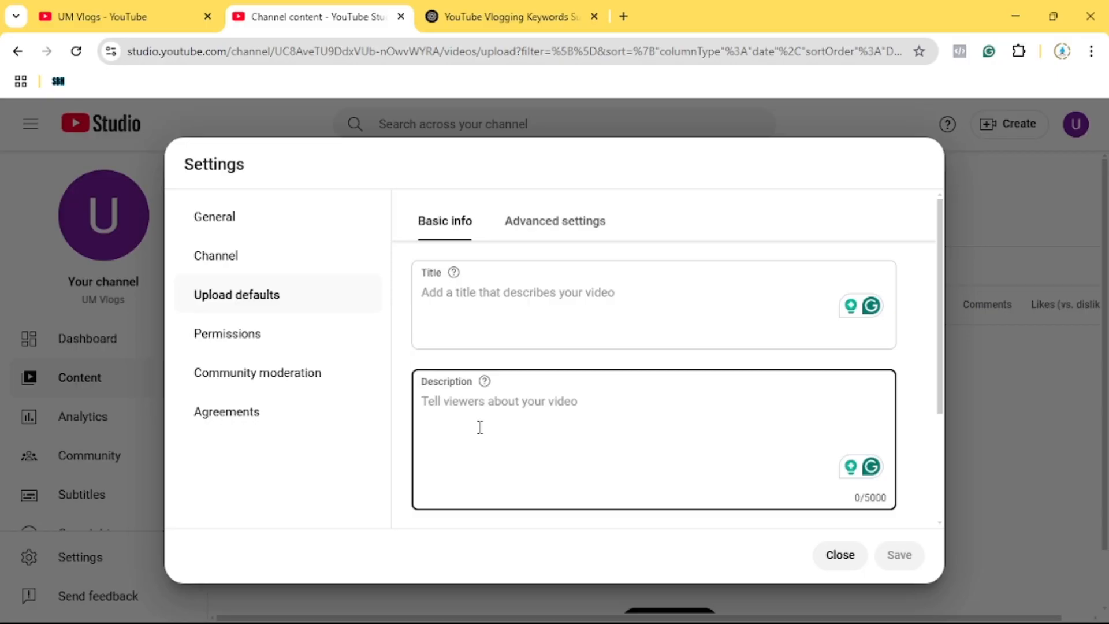
scroll(480, 427, "down", 3)
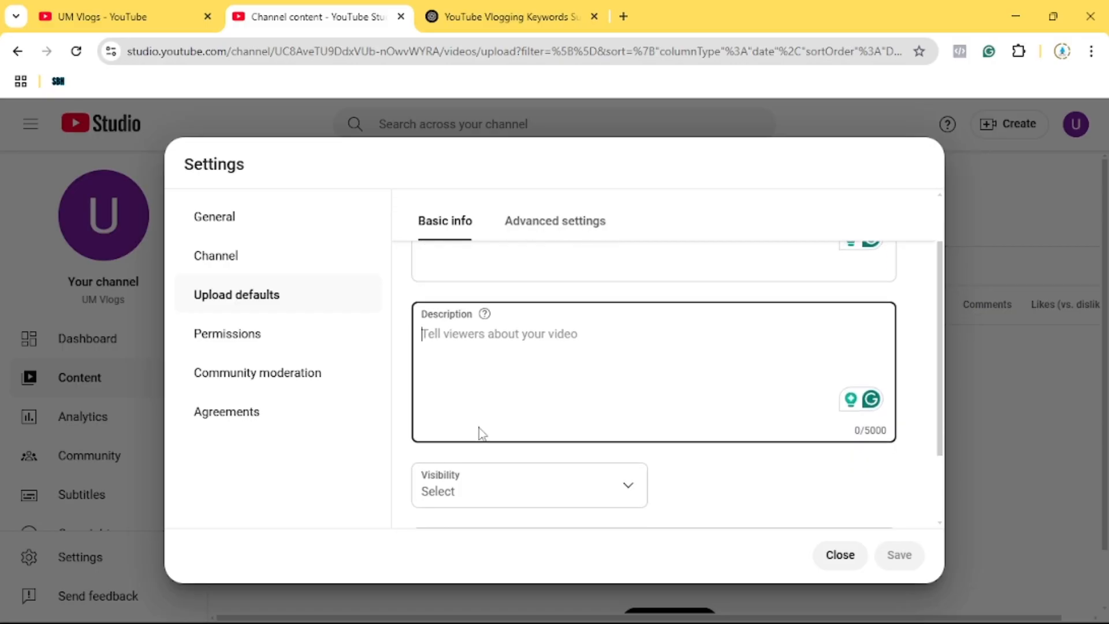
left_click(487, 393)
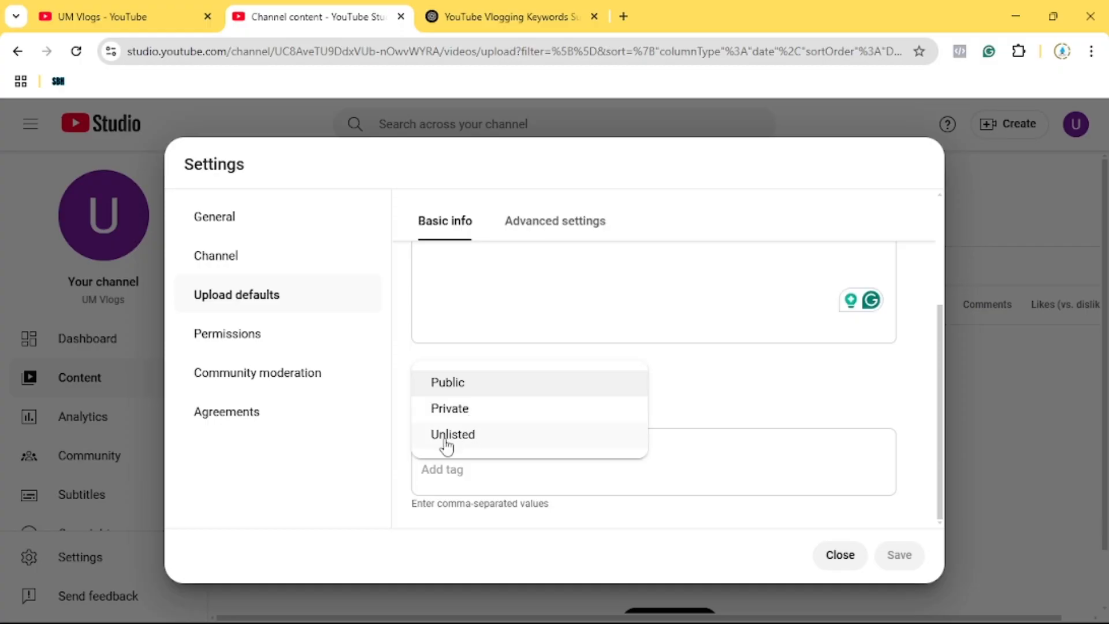
- Make new uploads default to Public visibility with the tag UM VLOGS
left_click(458, 394)
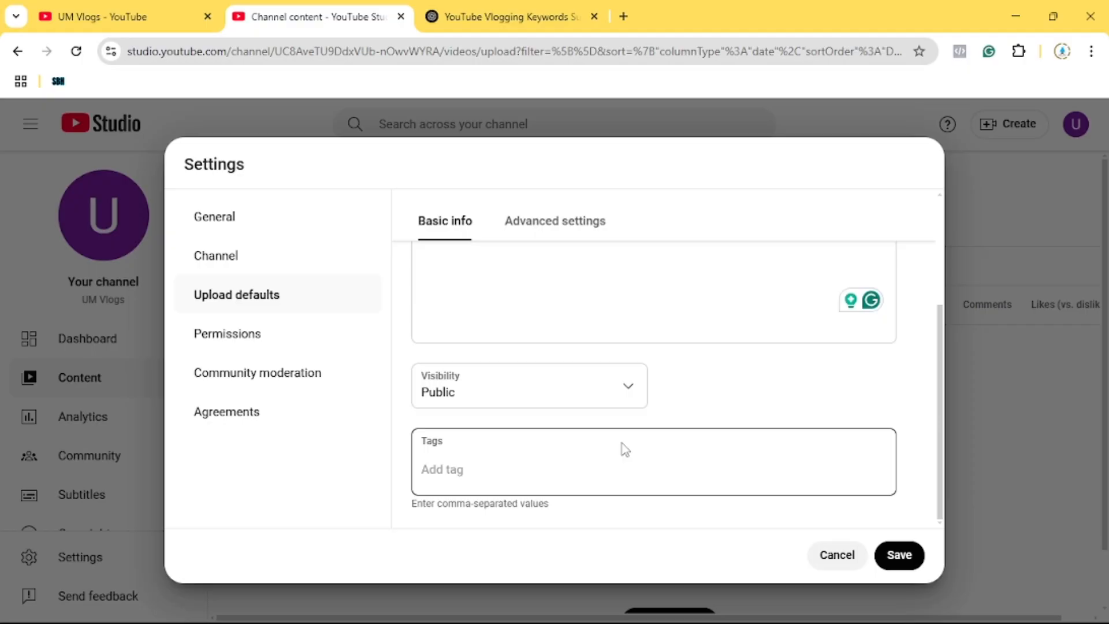
left_click(480, 469)
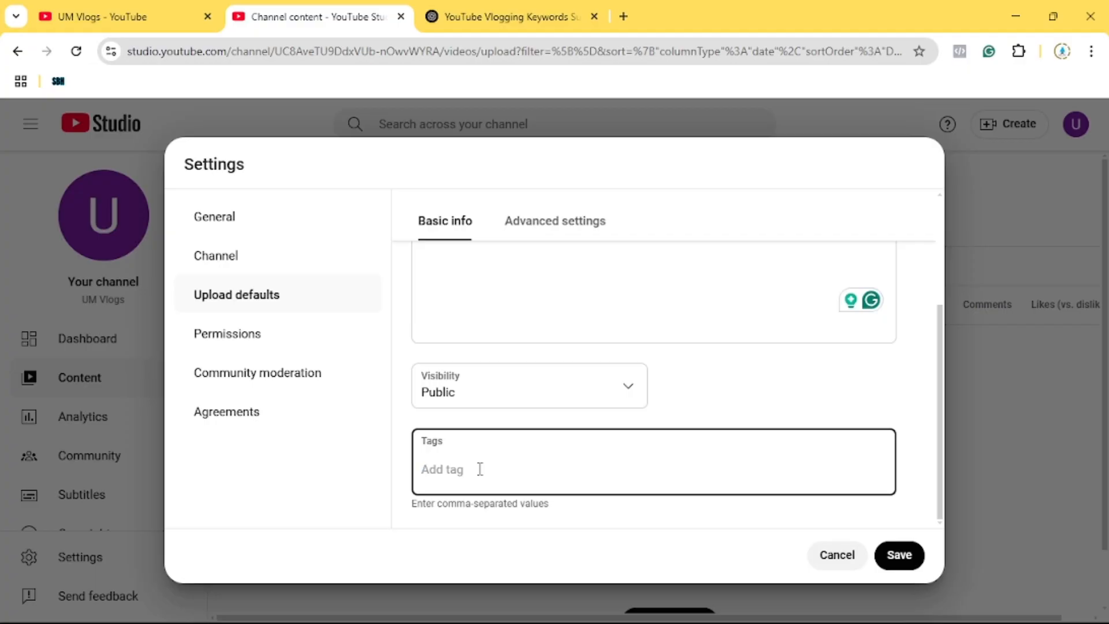
type("UM VLOGS")
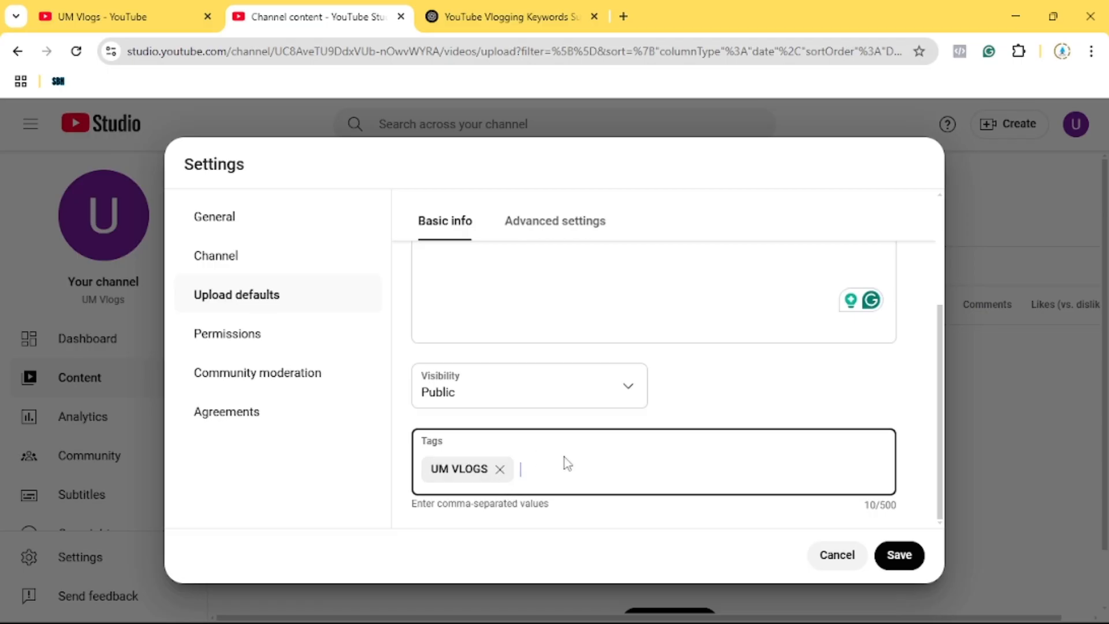
left_click(572, 229)
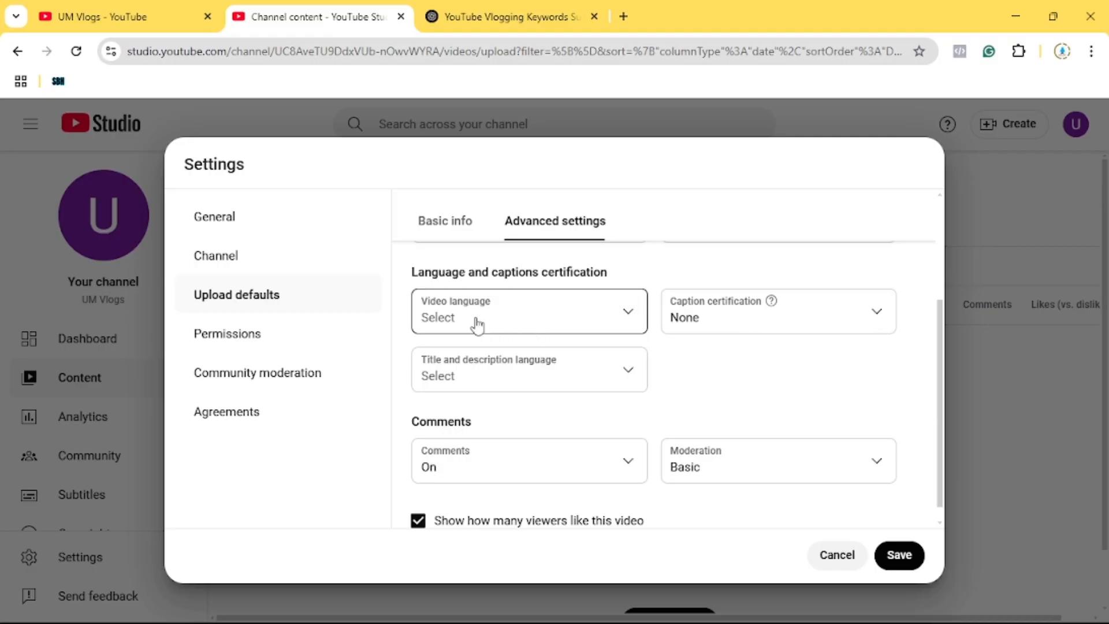
- Set the default video language to Urdu
left_click(543, 319)
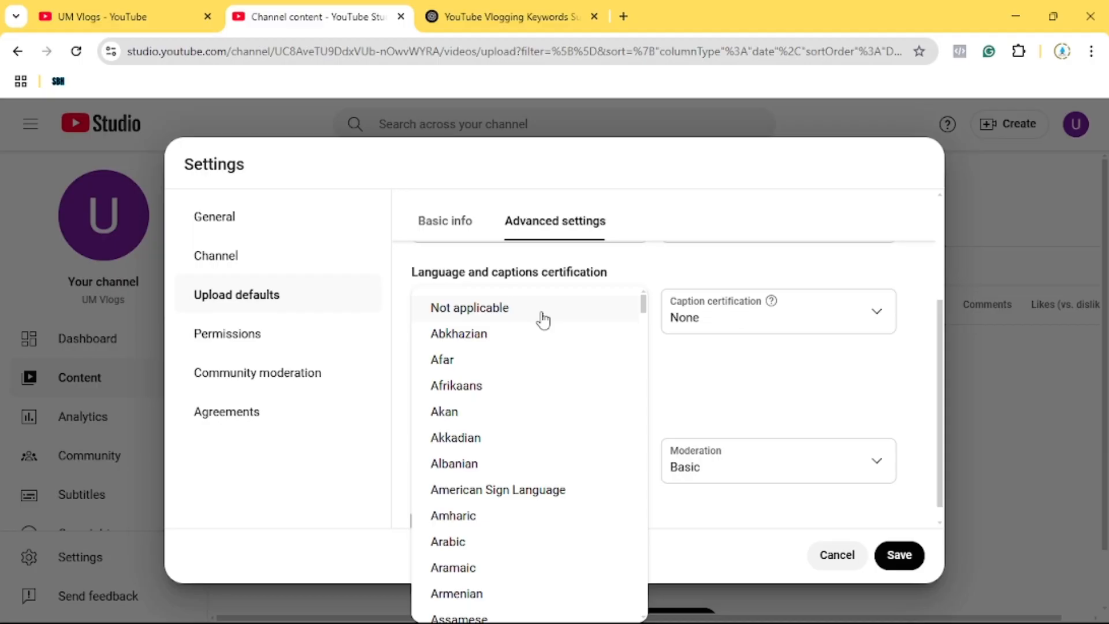
scroll(537, 426, "down", 10)
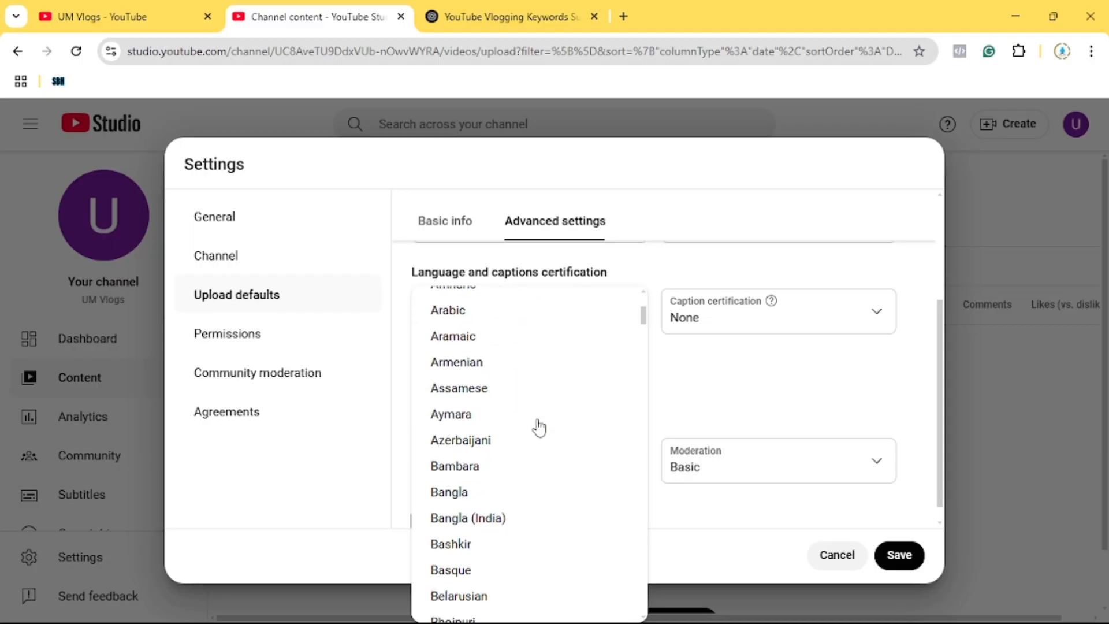
scroll(539, 427, "down", 8)
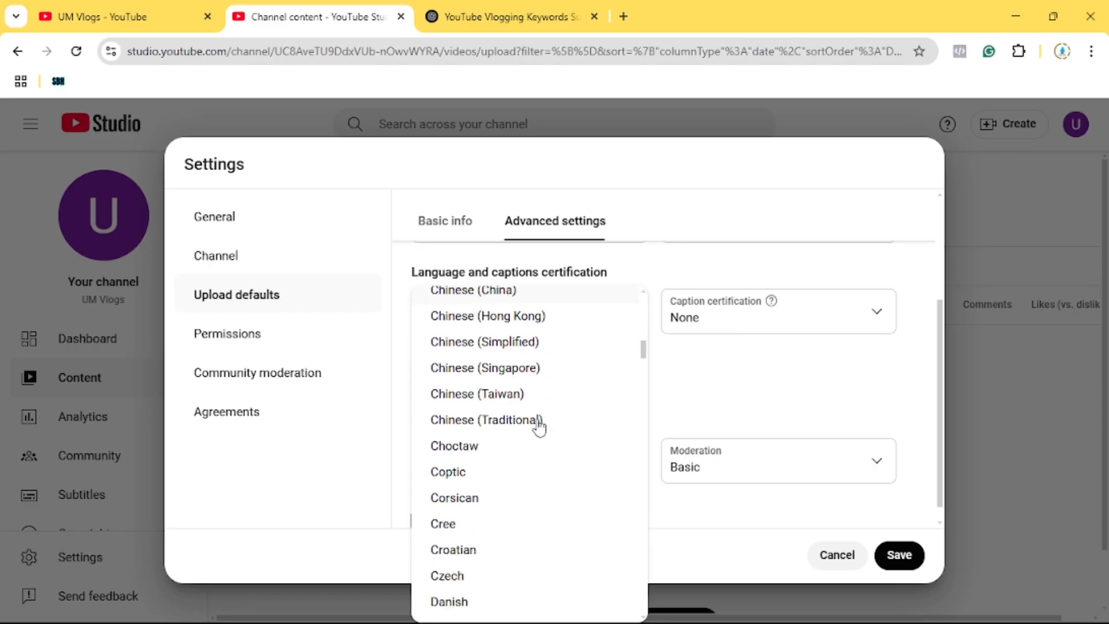
scroll(539, 427, "down", 8)
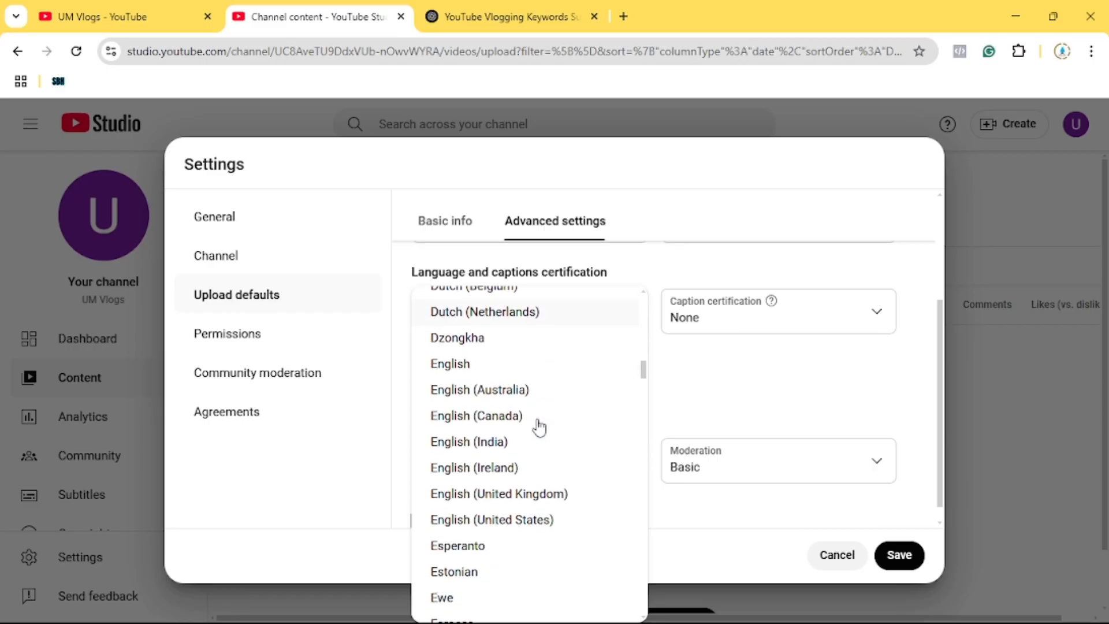
scroll(539, 428, "down", 8)
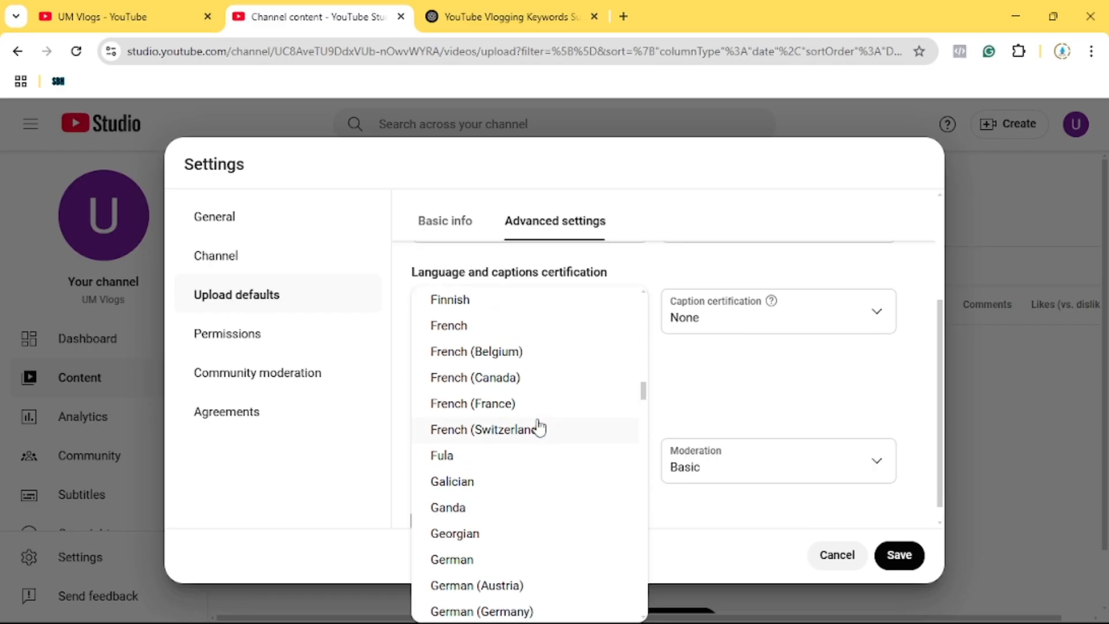
scroll(539, 427, "down", 8)
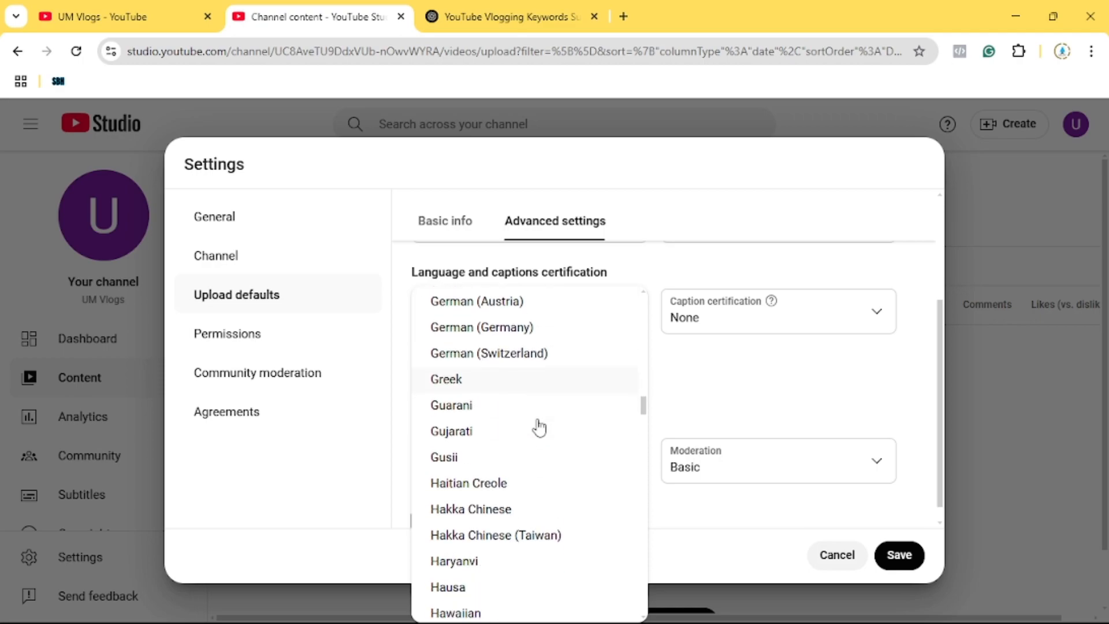
scroll(539, 427, "down", 8)
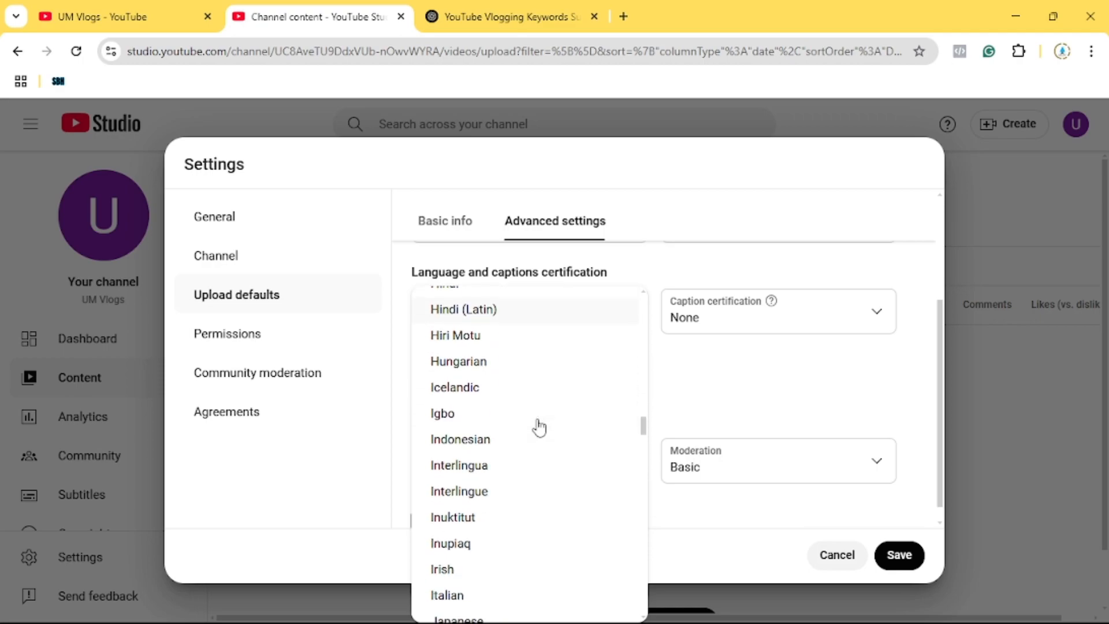
scroll(538, 427, "down", 8)
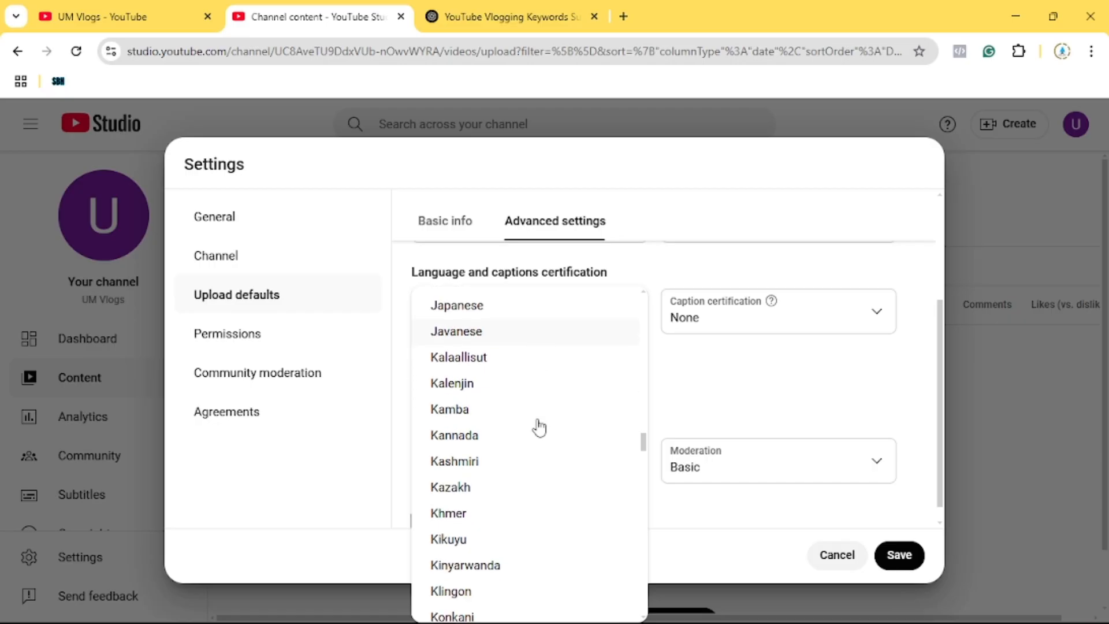
scroll(538, 427, "down", 8)
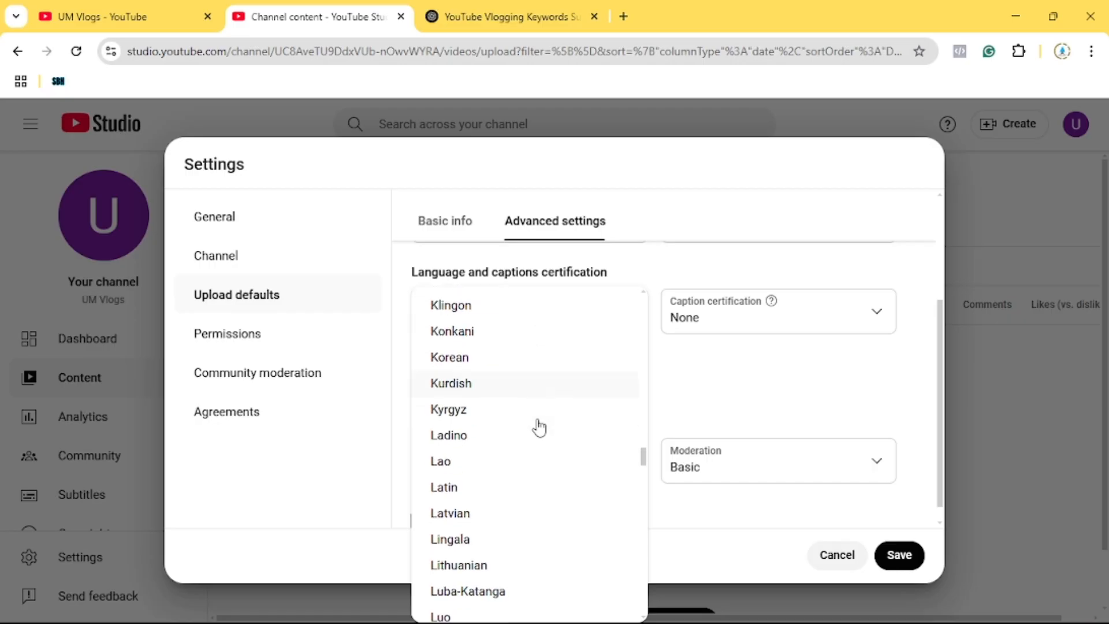
scroll(539, 428, "down", 8)
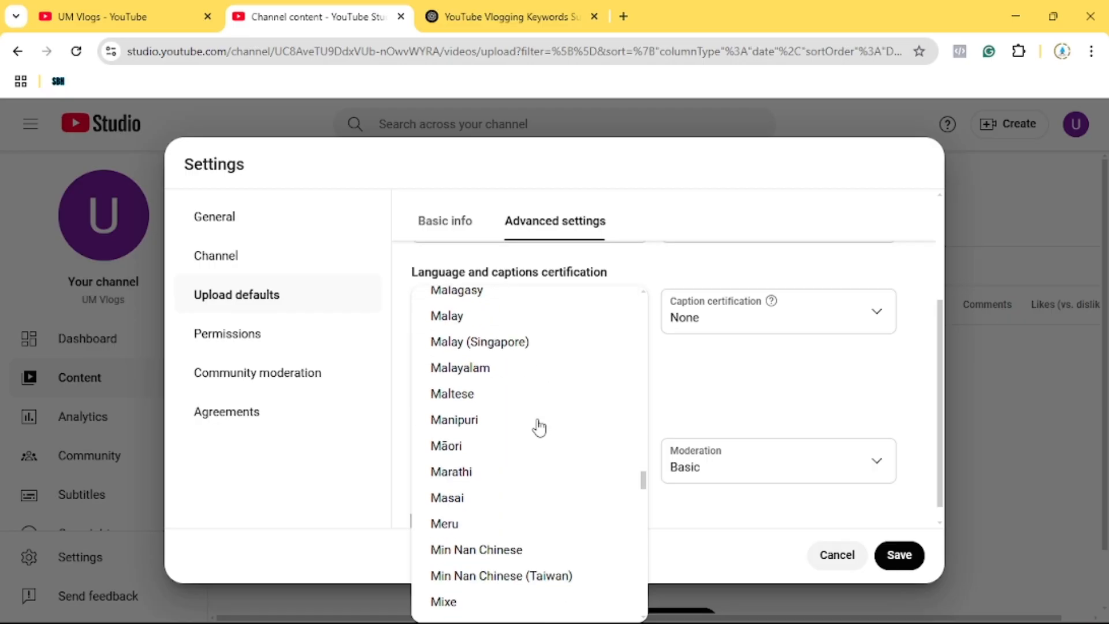
scroll(539, 428, "down", 8)
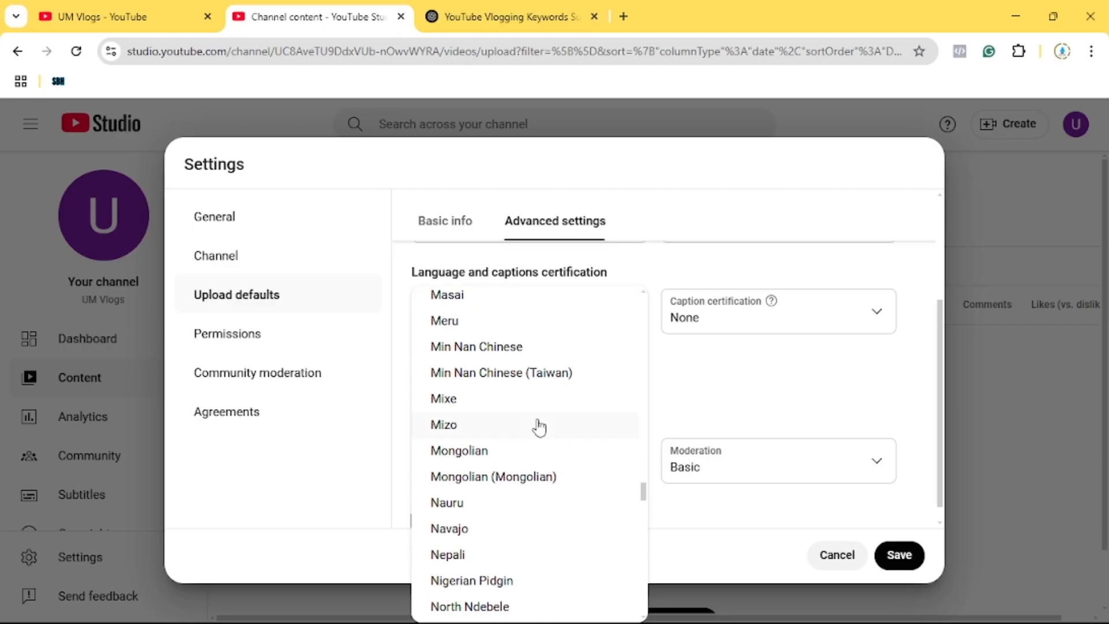
scroll(539, 428, "down", 15)
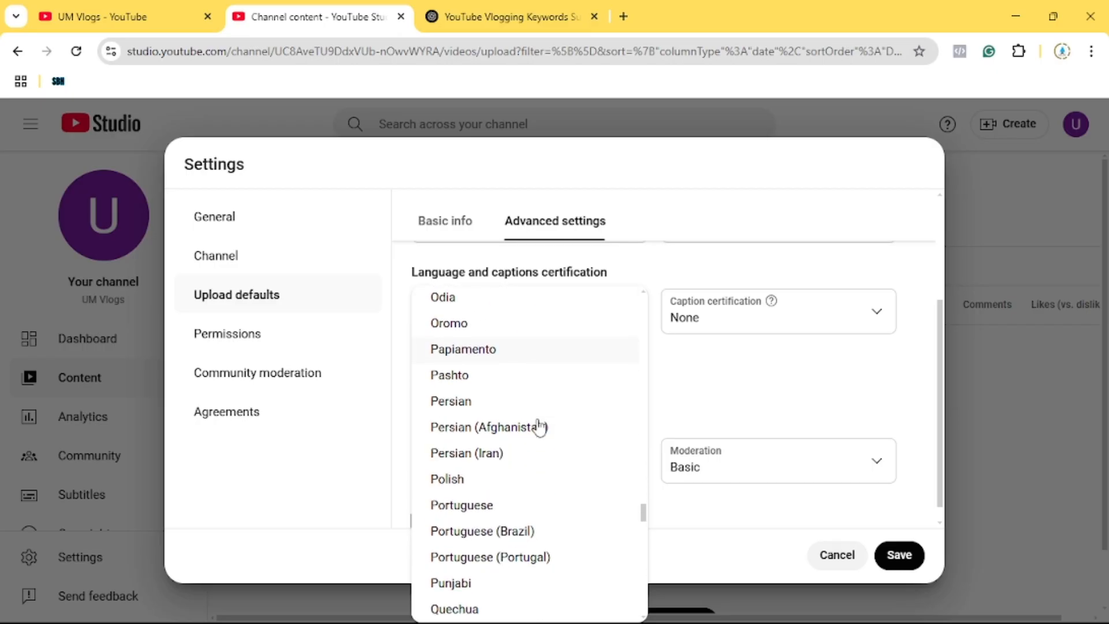
left_click(466, 383)
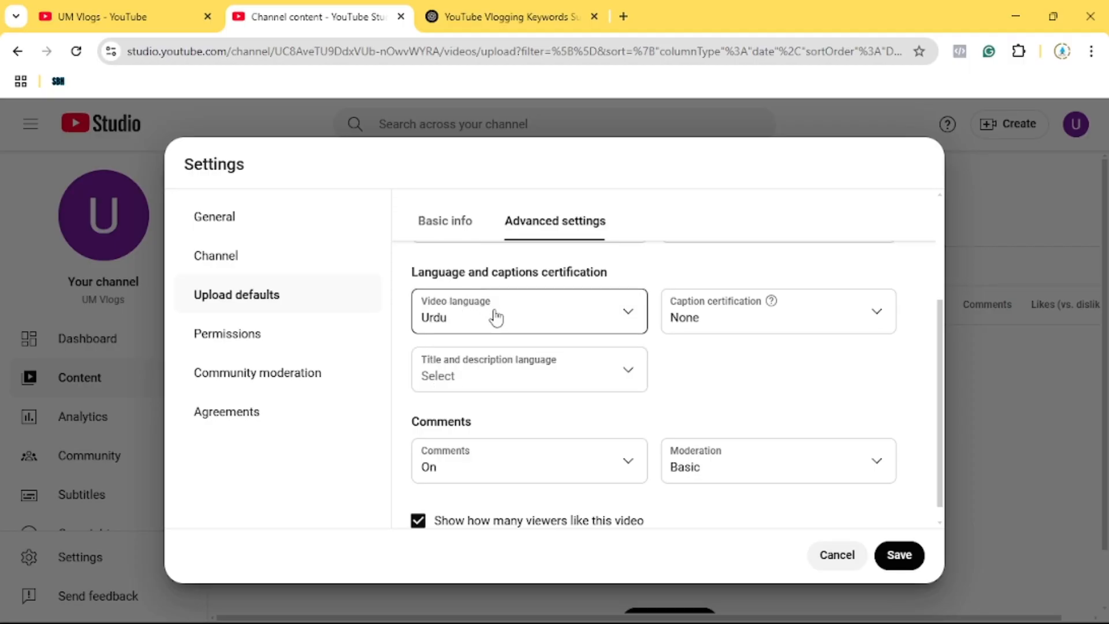
- Set caption certification to 'This content has never aired on television in the U.S.'
left_click(750, 321)
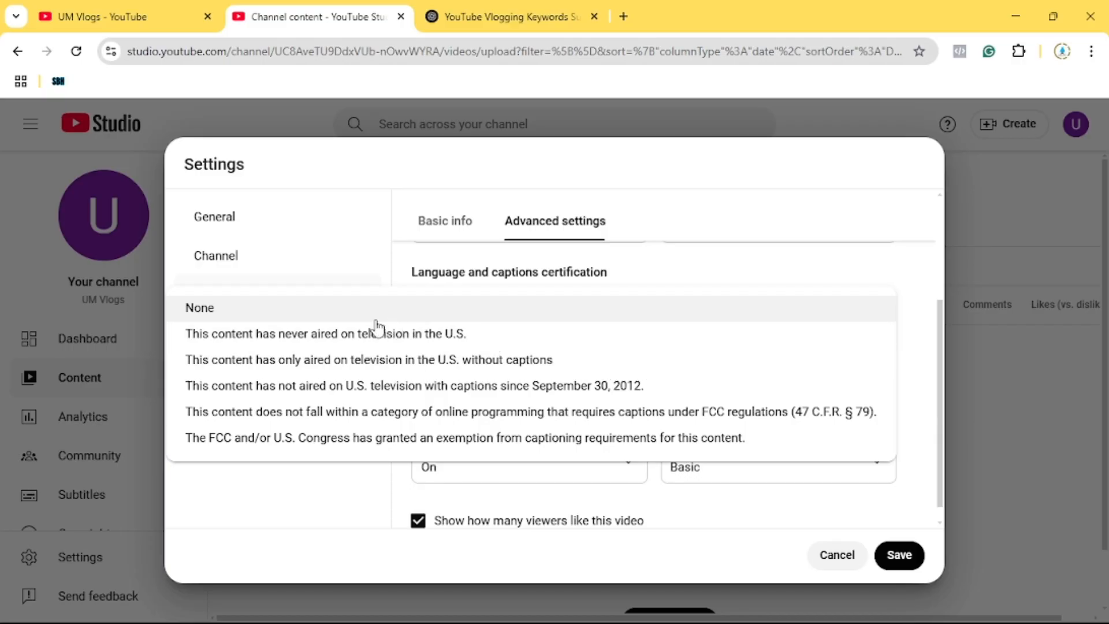
left_click_drag(185, 334, 443, 342)
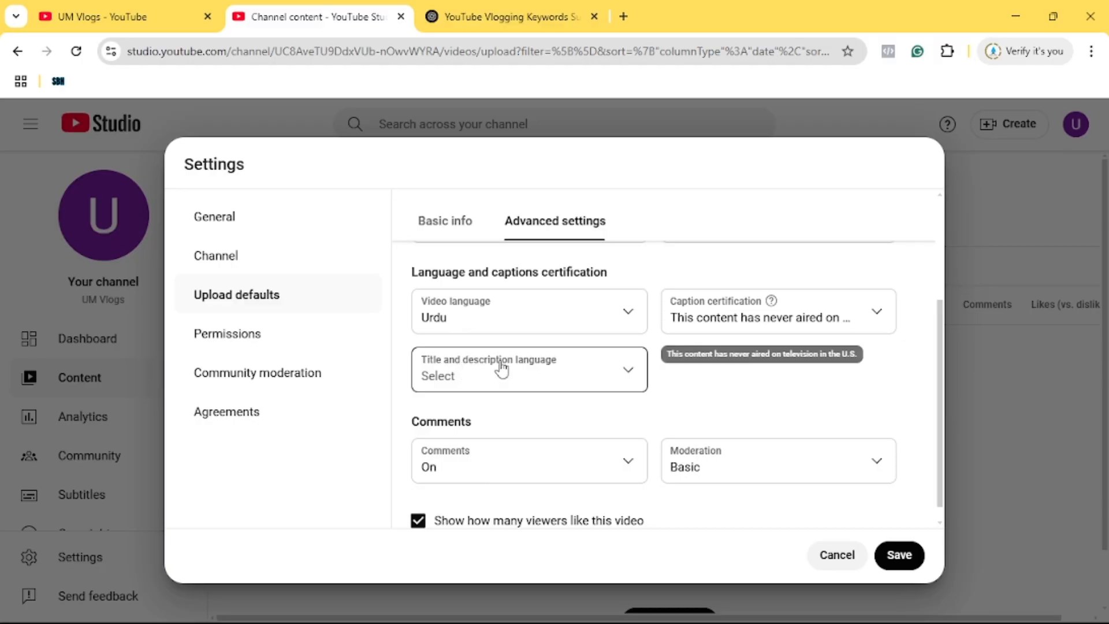
left_click(537, 373)
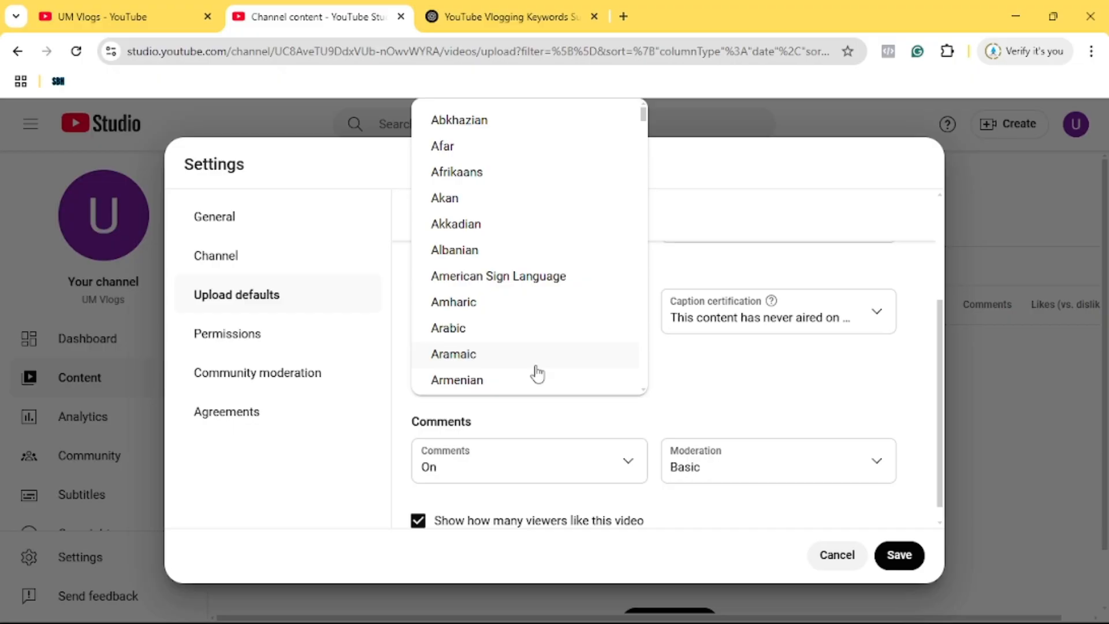
- Set title and description language to English, keep comments On, and moderation to Hold all
scroll(537, 309, "down", 9)
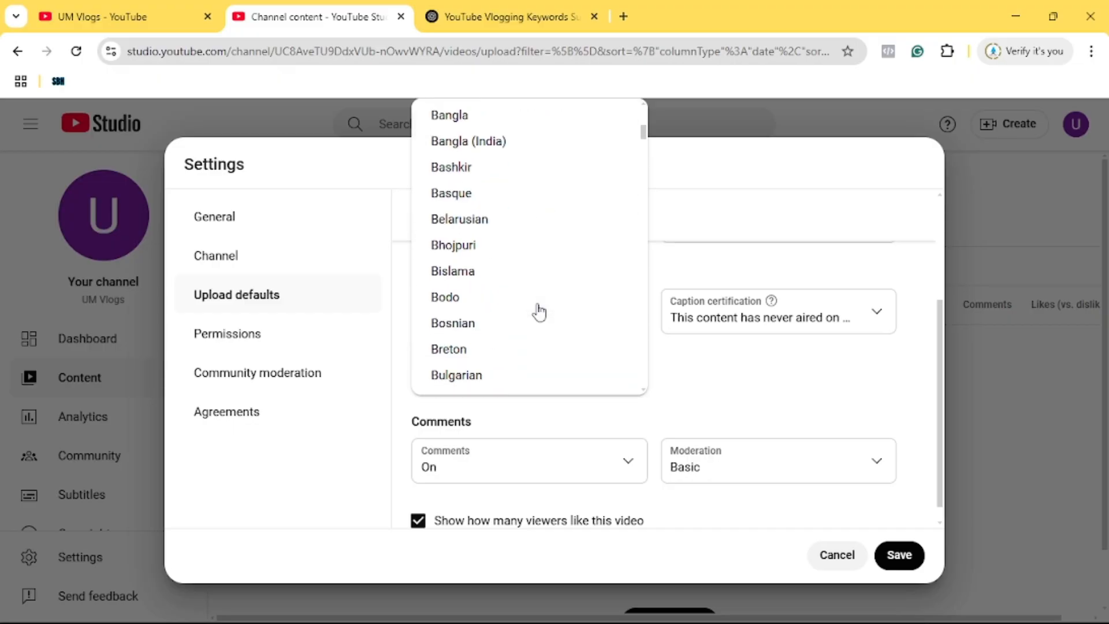
left_click(435, 396)
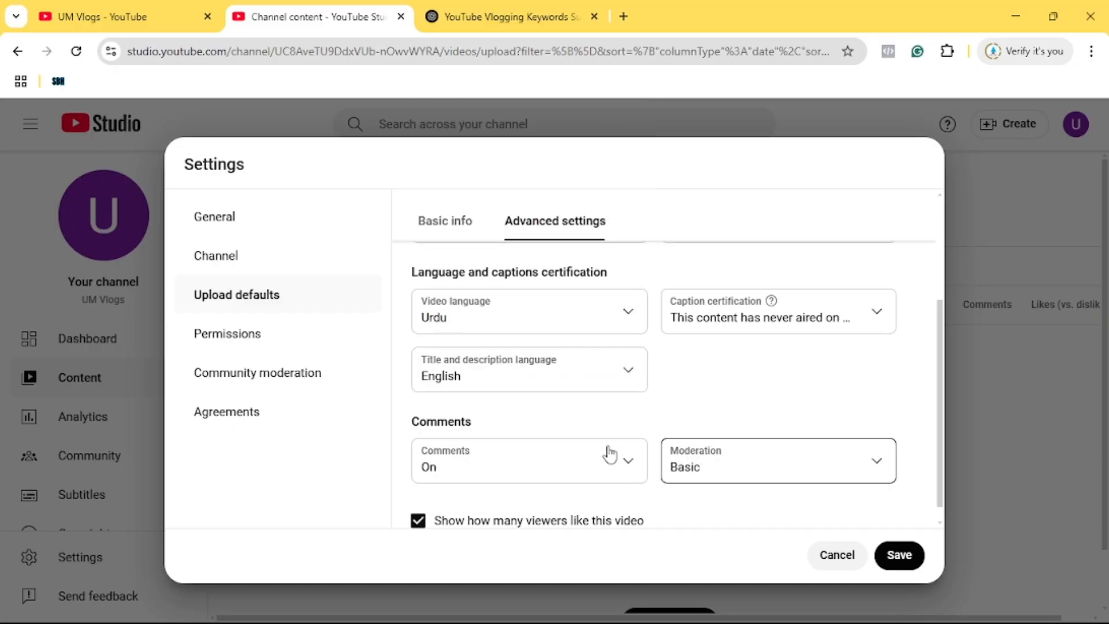
scroll(581, 418, "down", 1)
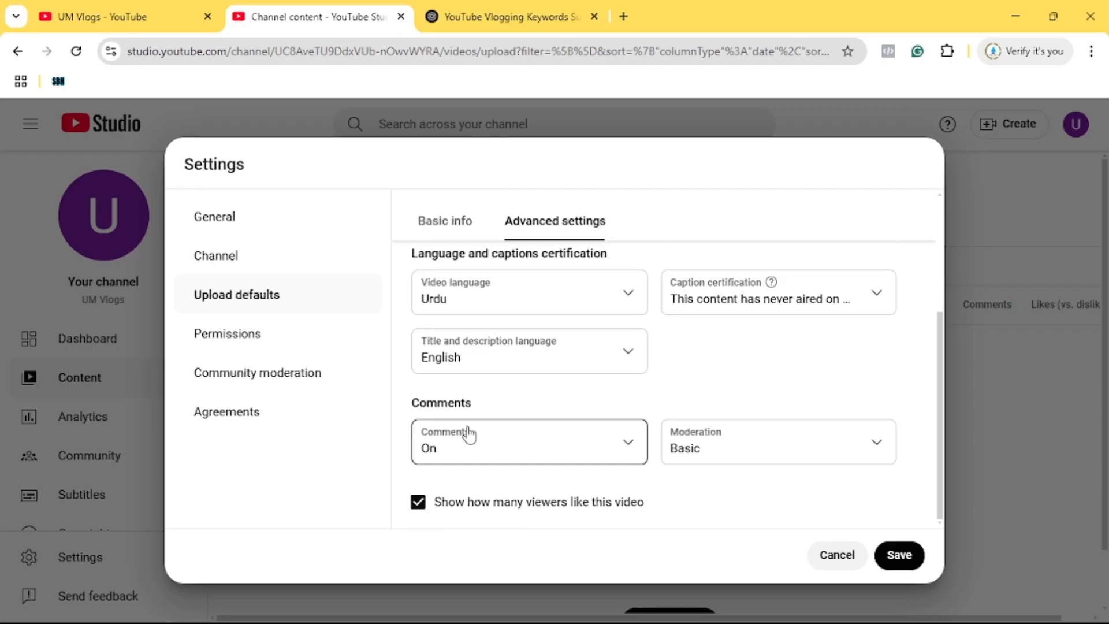
left_click(513, 453)
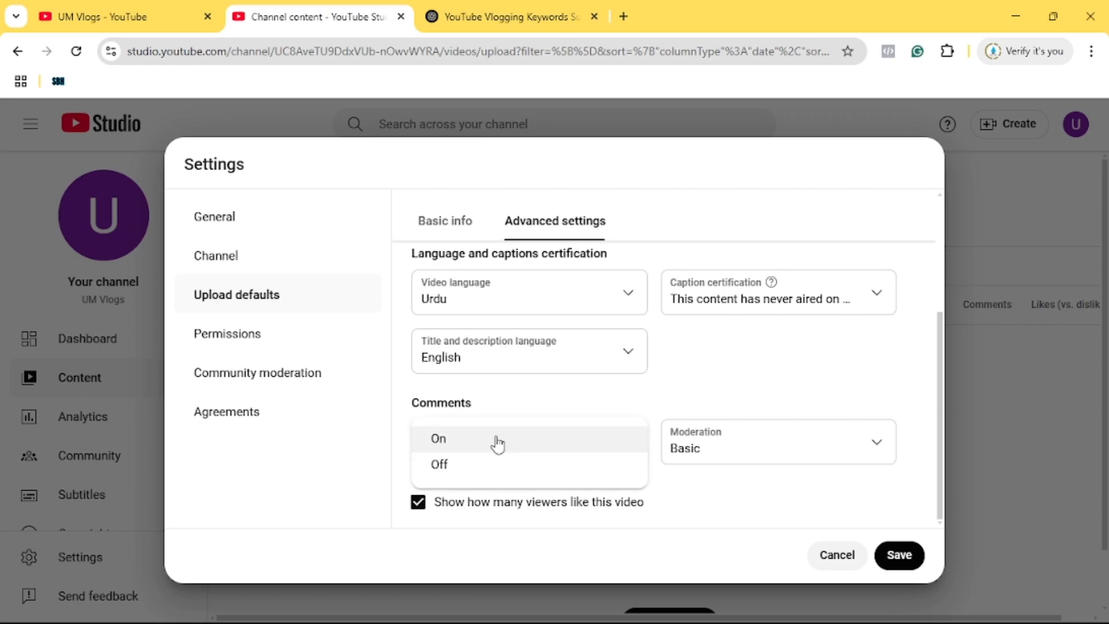
left_click(497, 442)
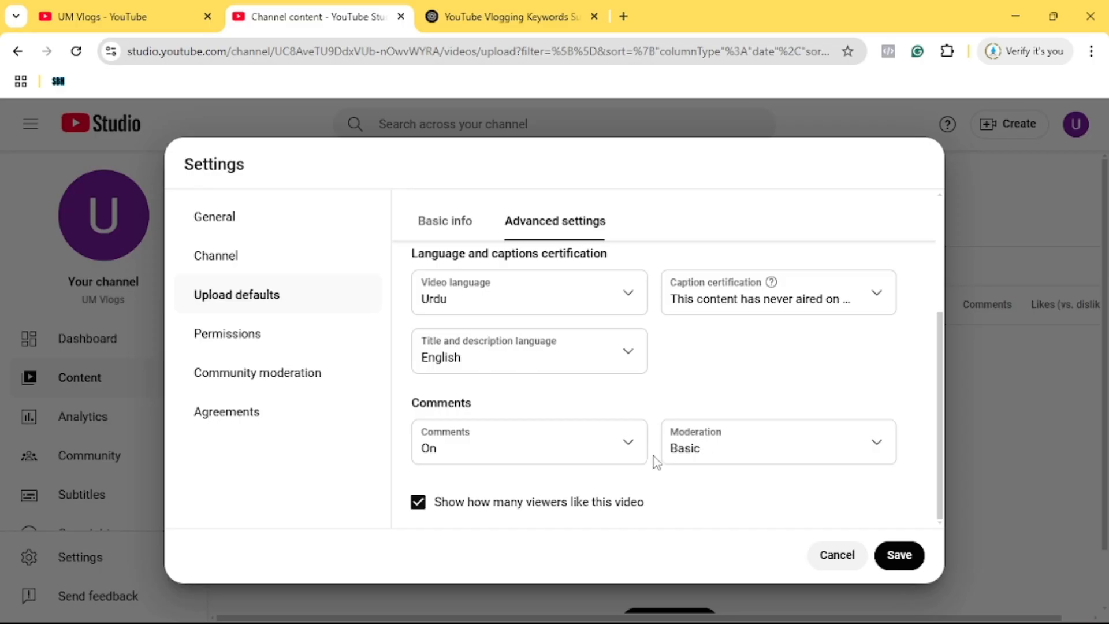
left_click(700, 454)
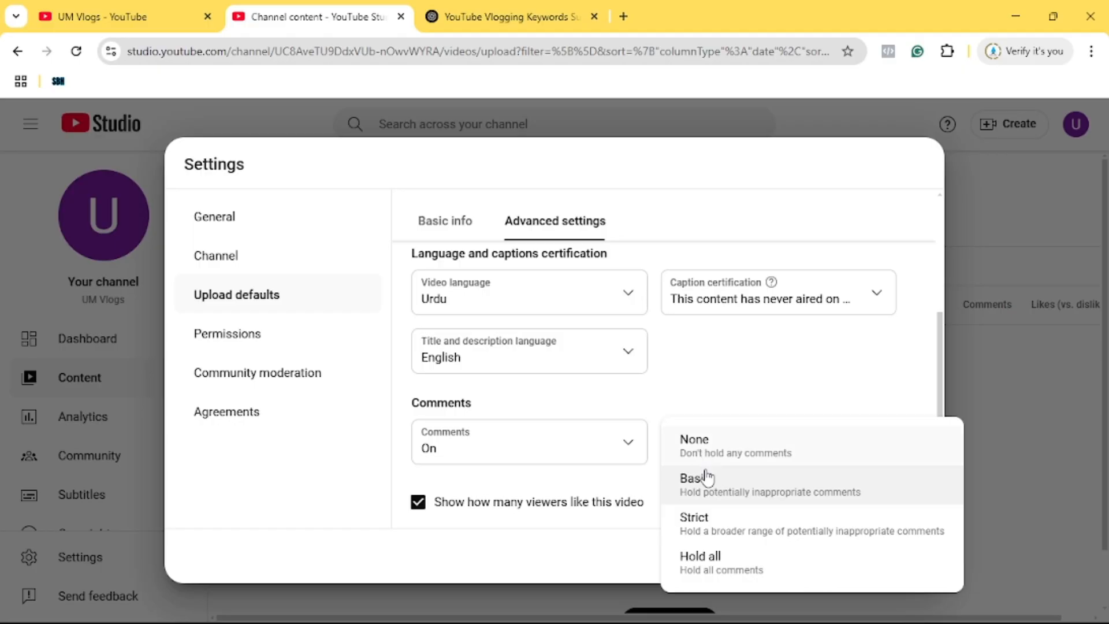
left_click(710, 563)
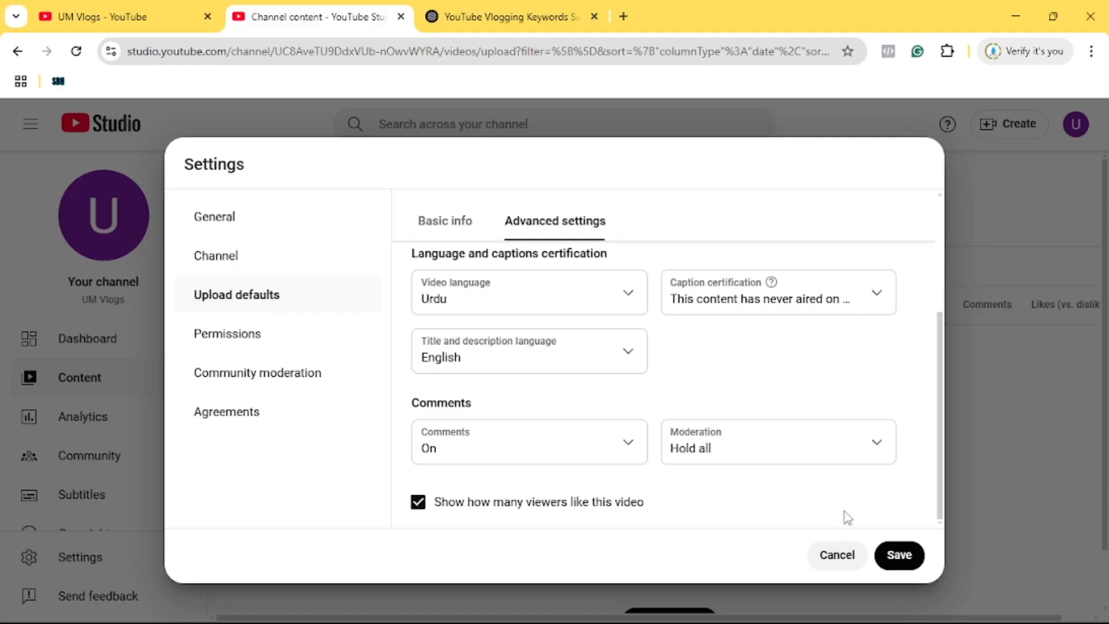
- Save the upload defaults and review the channel's Permissions list in Settings
left_click(897, 556)
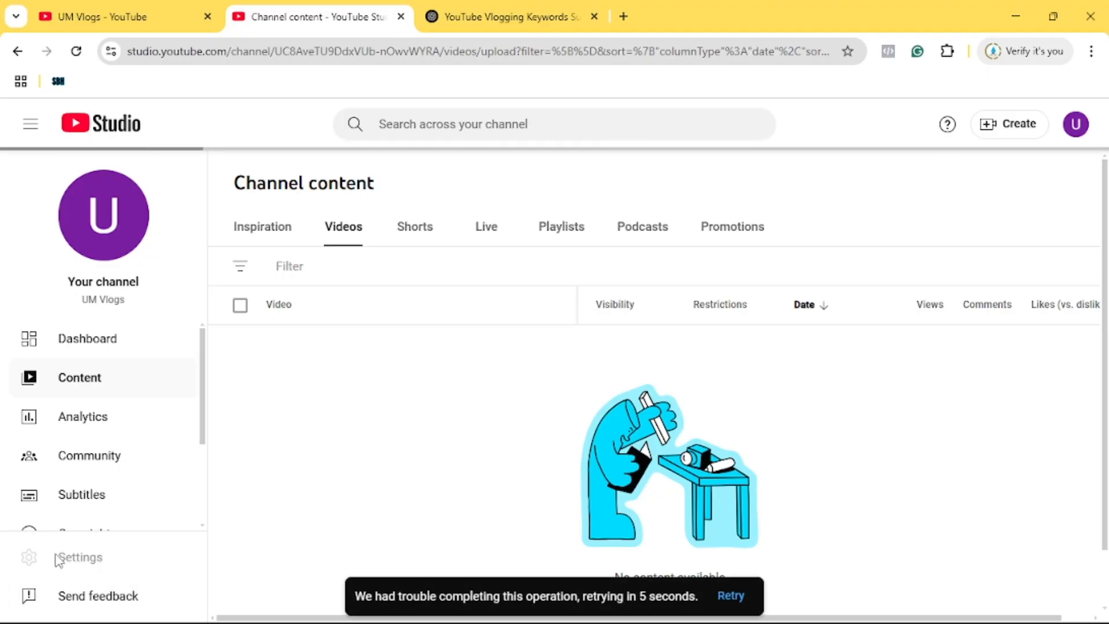
left_click(89, 557)
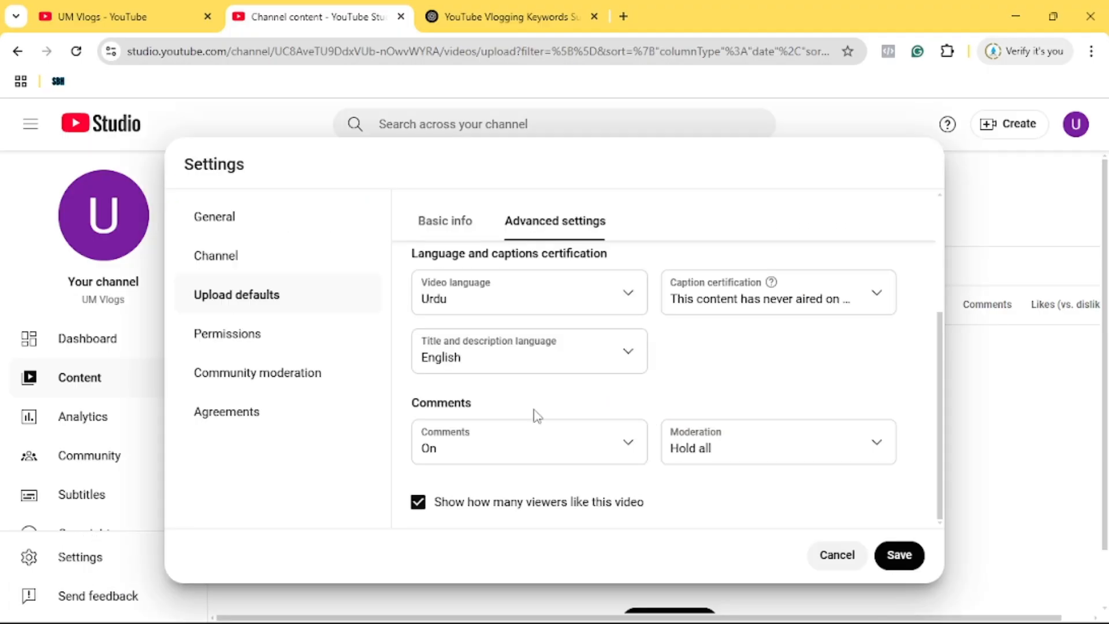
left_click(246, 347)
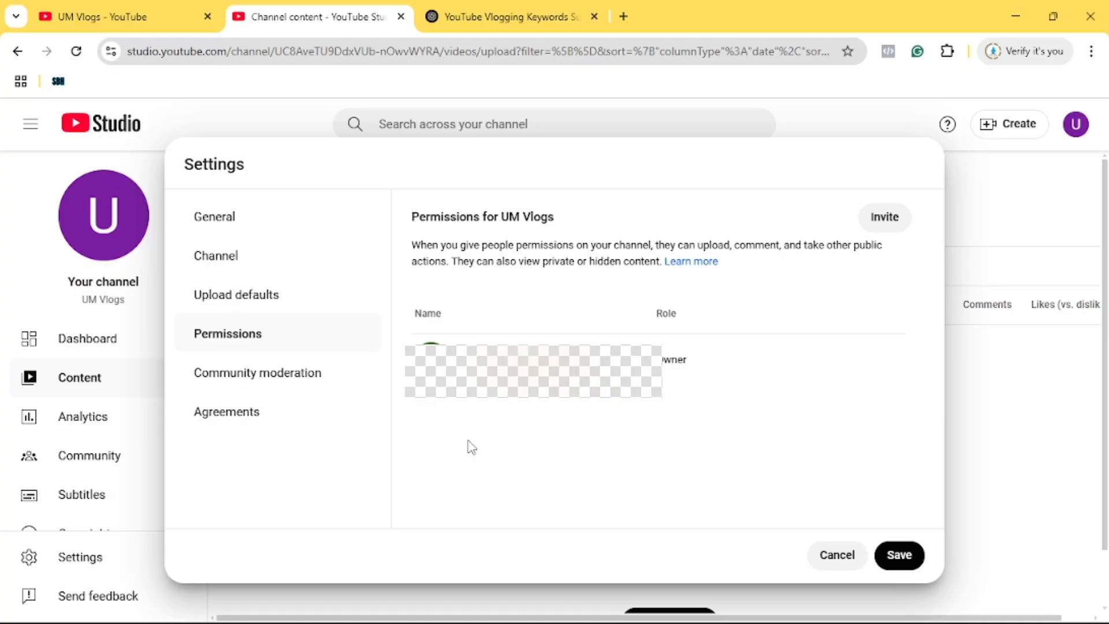
- Look through the Community moderation automated filters
left_click(280, 382)
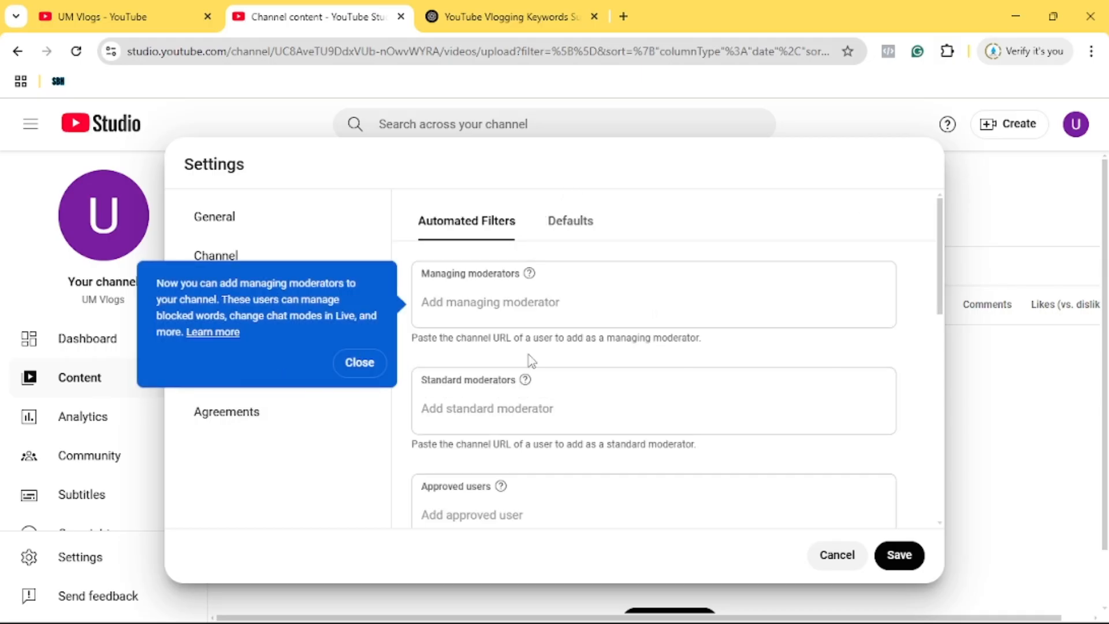
scroll(529, 354, "down", 1)
scroll(528, 355, "down", 5)
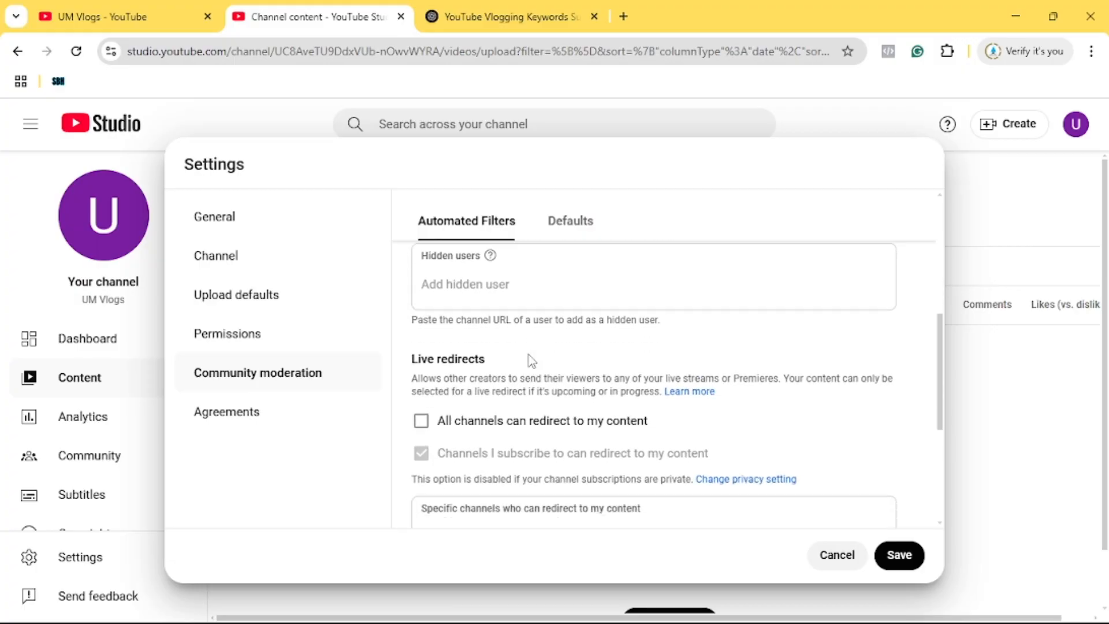
scroll(529, 355, "down", 4)
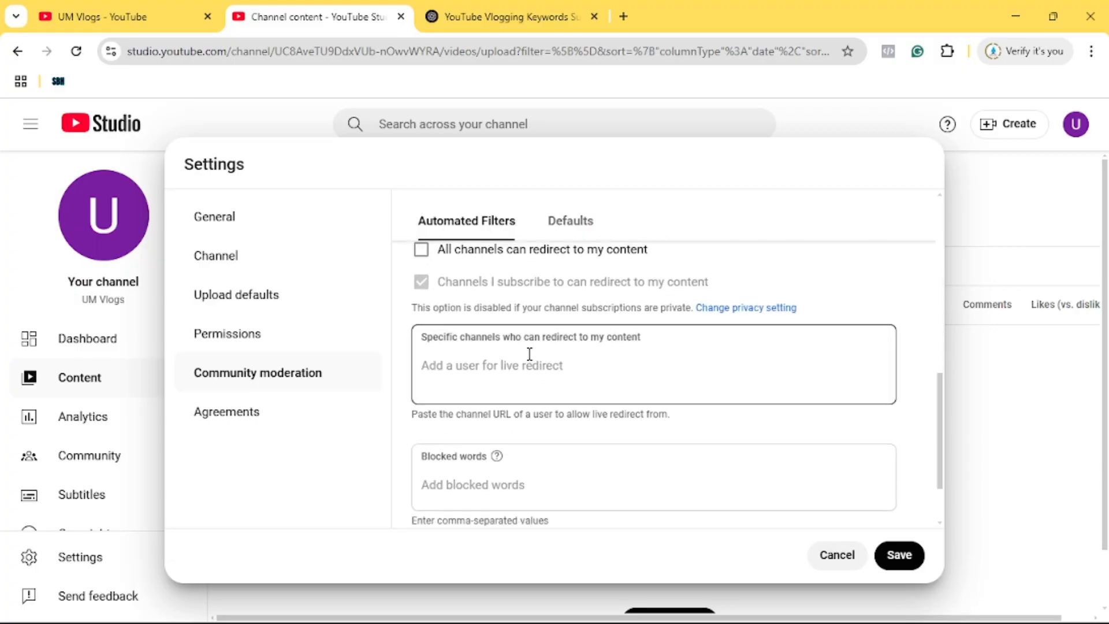
scroll(528, 355, "up", 10)
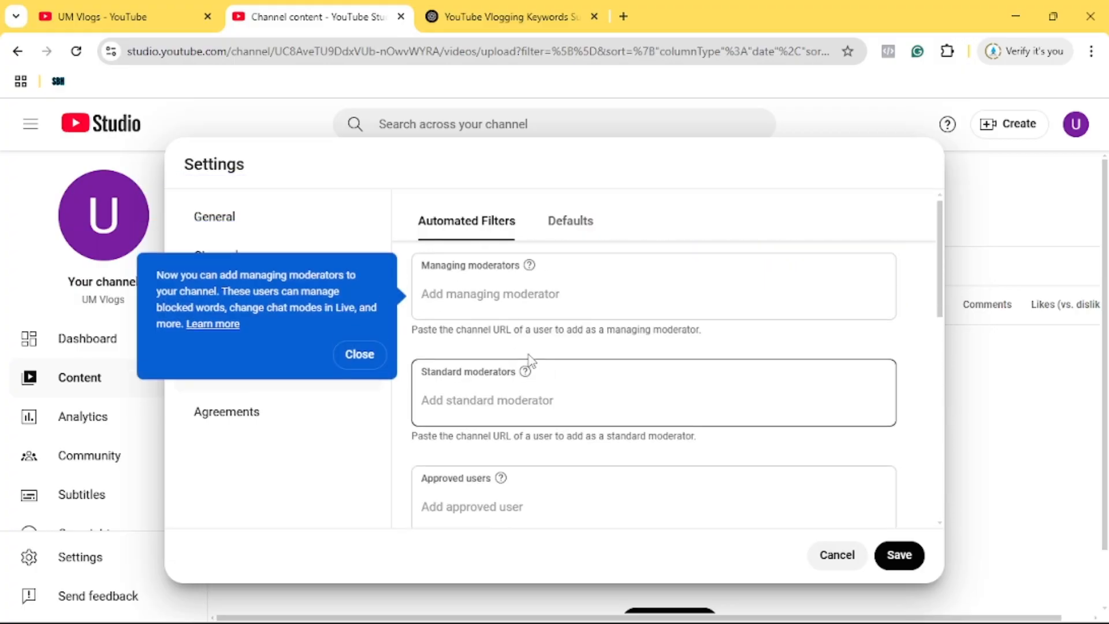
- Keep live chat moderation at None in the Defaults tab, then view Agreements
left_click(580, 230)
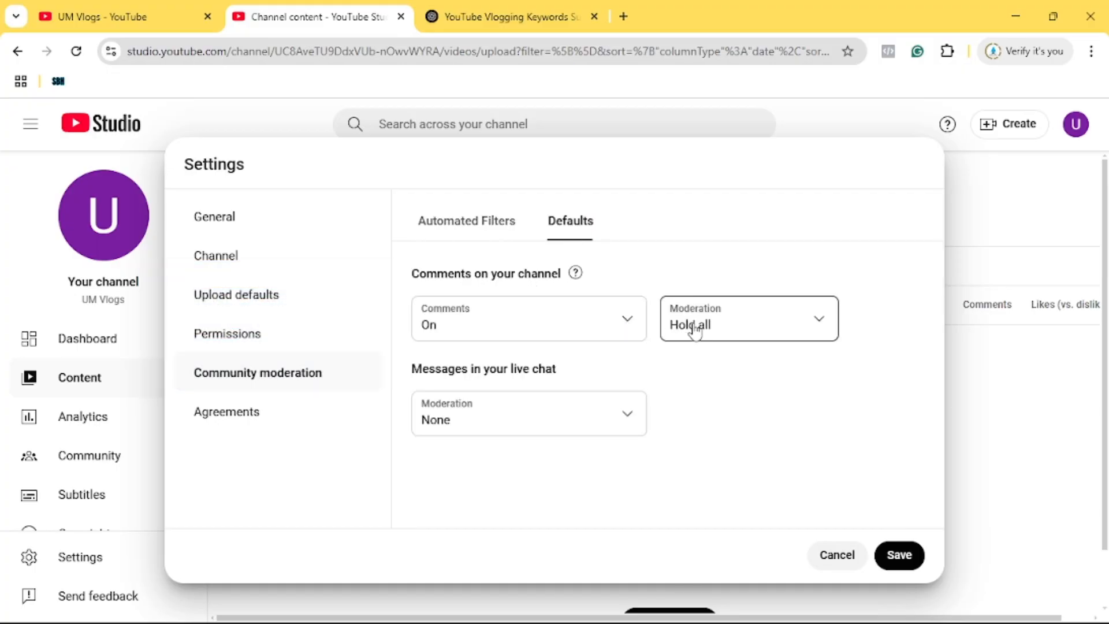
left_click(566, 426)
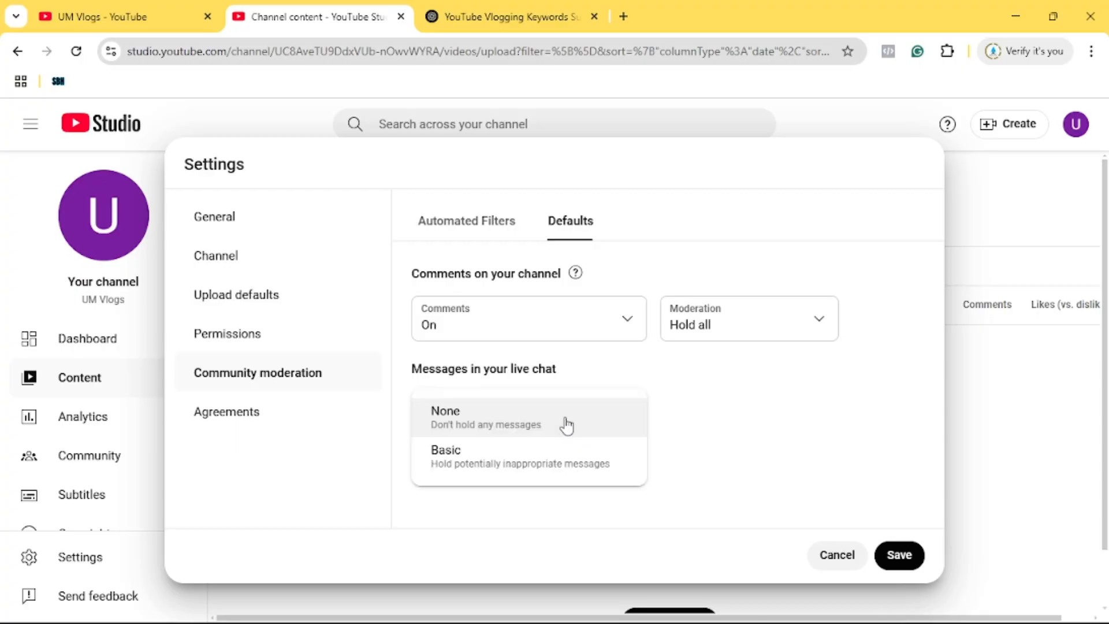
left_click(566, 425)
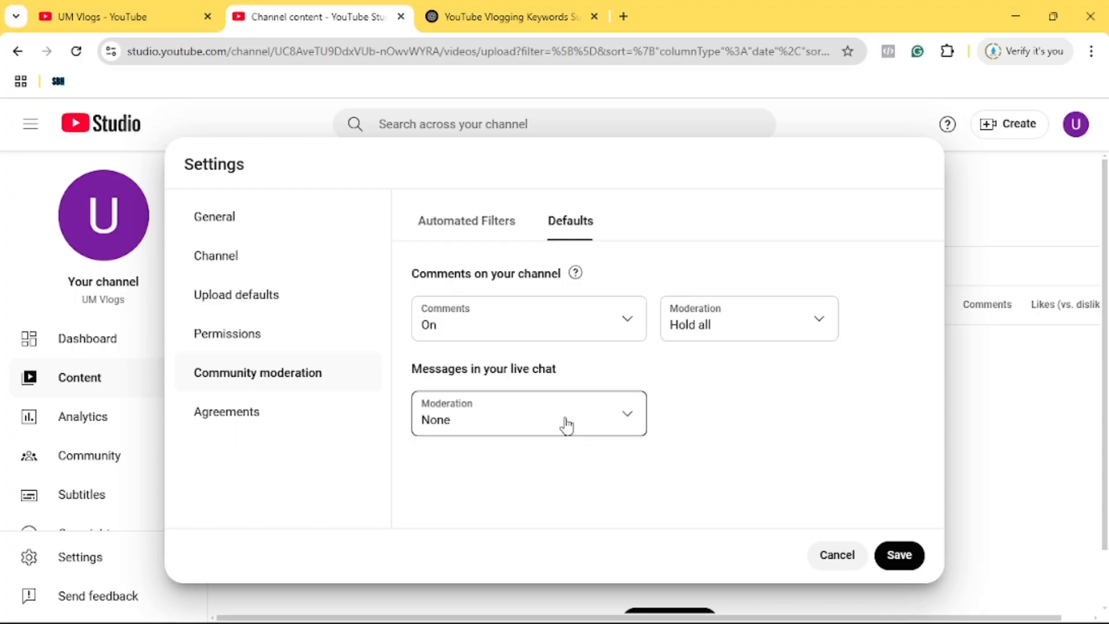
left_click(238, 421)
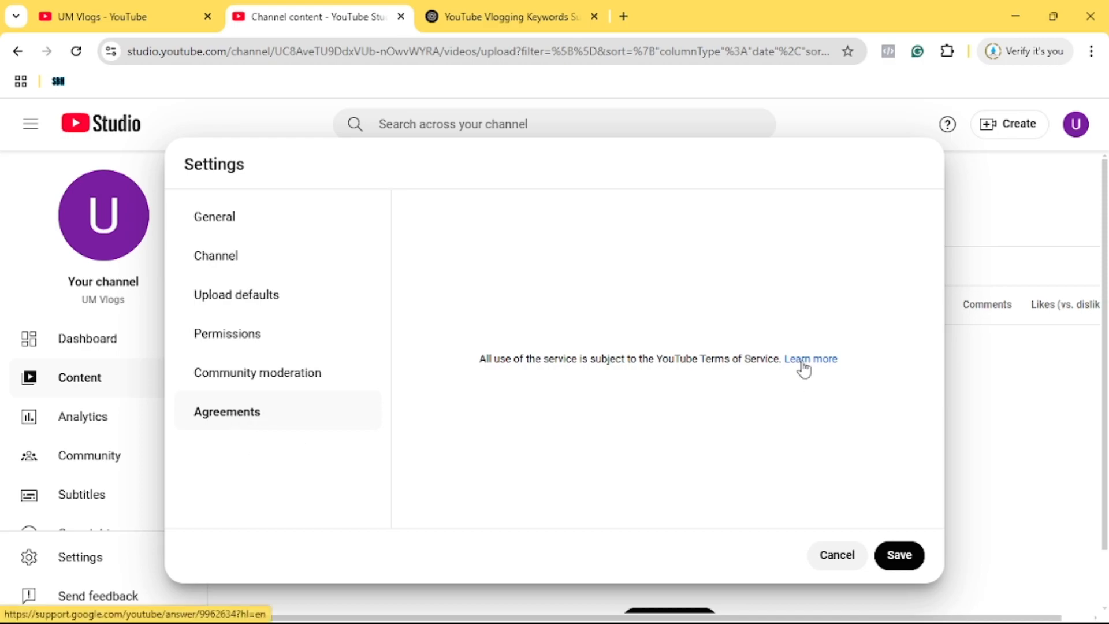
- Save the channel settings and close the Settings dialog with Escape
left_click(900, 562)
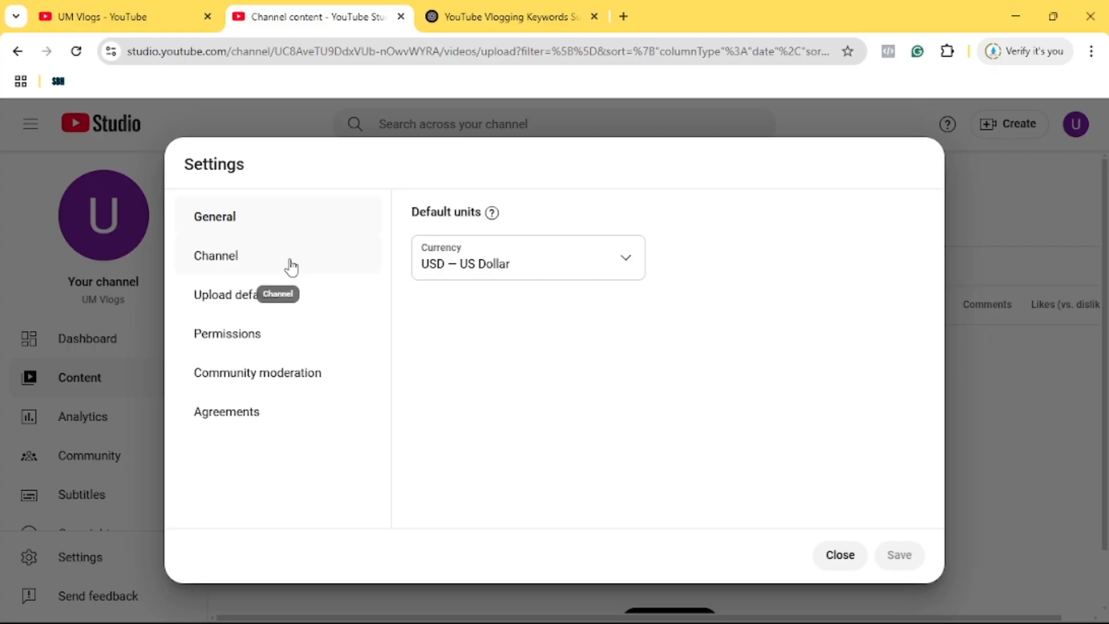
key("Escape")
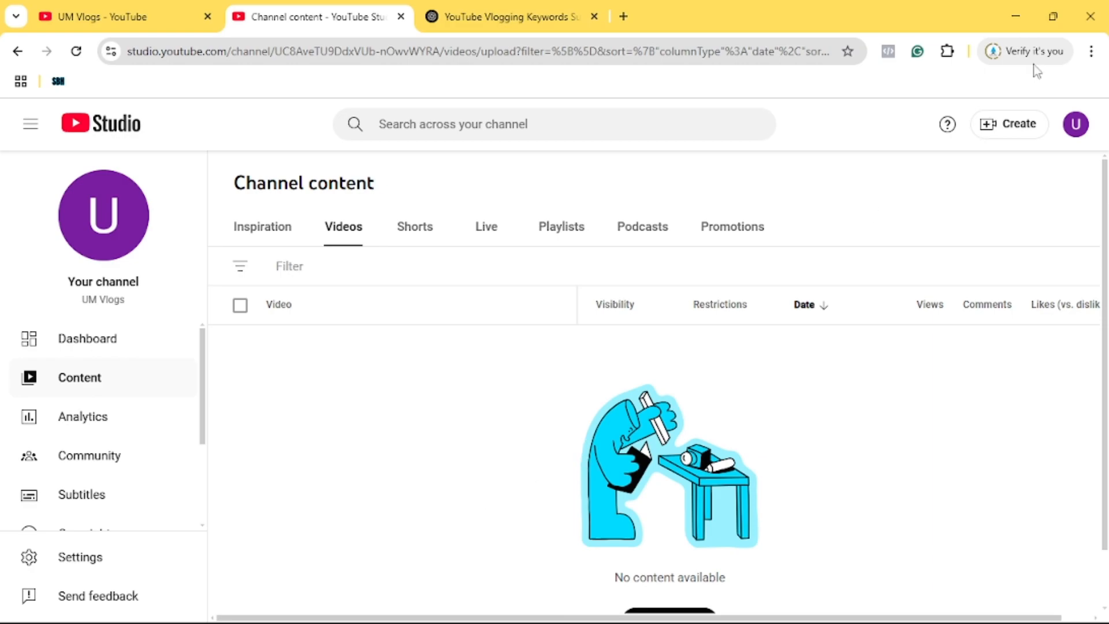
- Go to the UM Vlogs channel and open Customize channel, scrolling the Profile tab to Description
left_click(1075, 128)
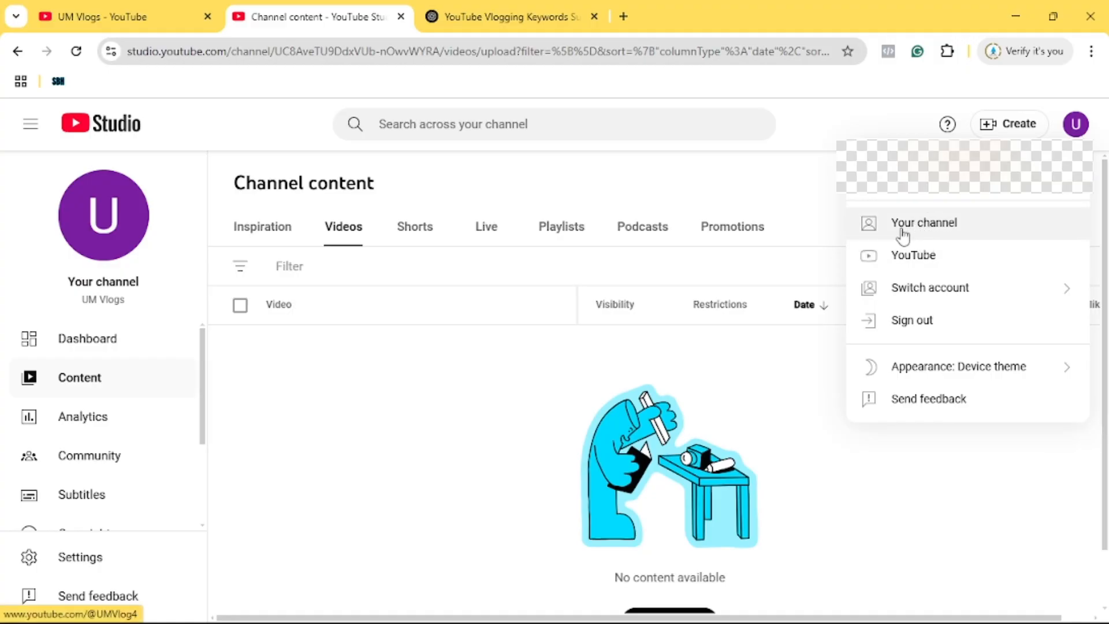
left_click(924, 227)
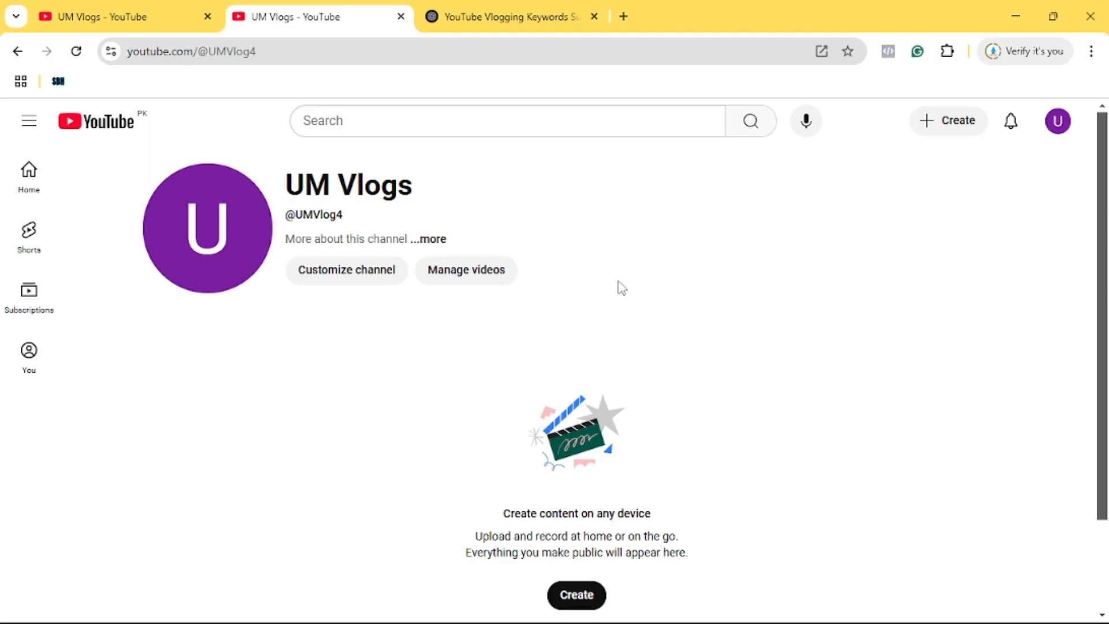
left_click(368, 279)
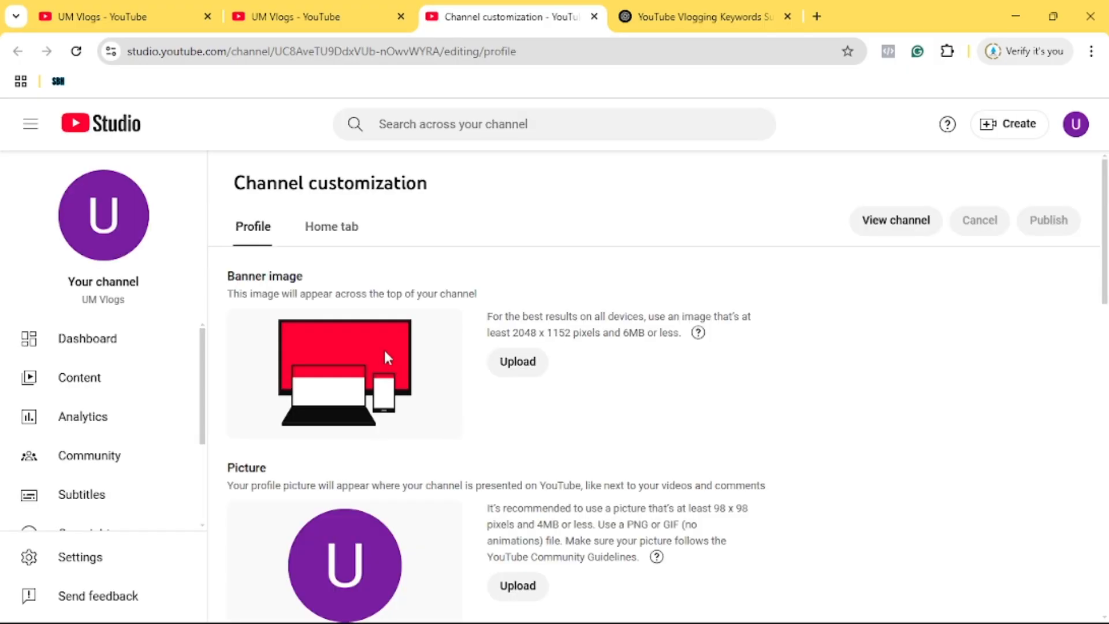
left_click_drag(234, 276, 315, 278)
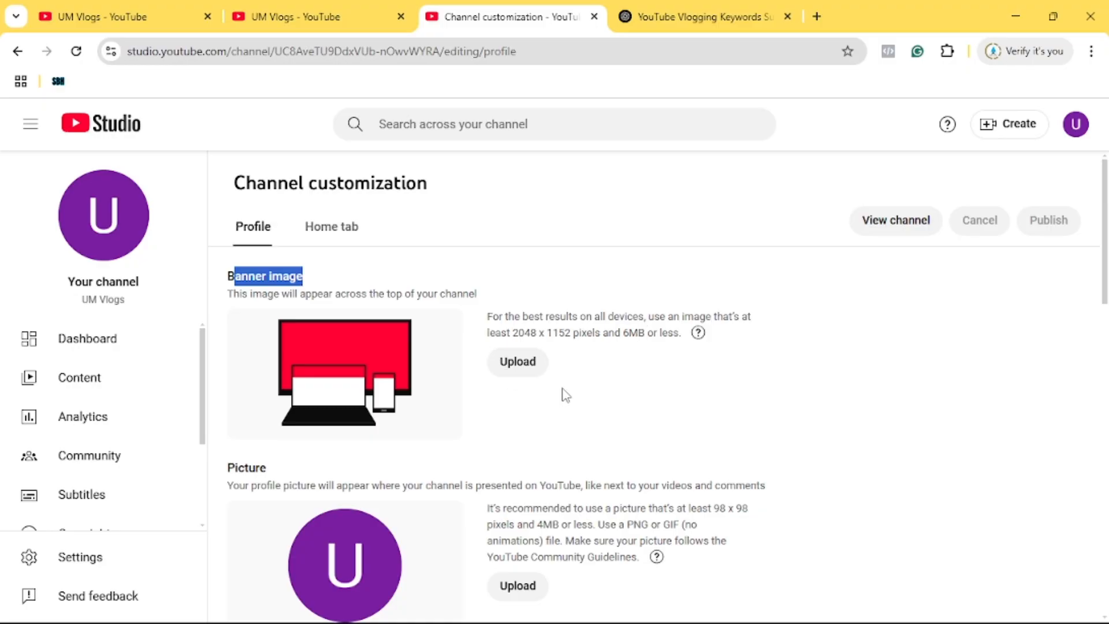
scroll(566, 395, "down", 2)
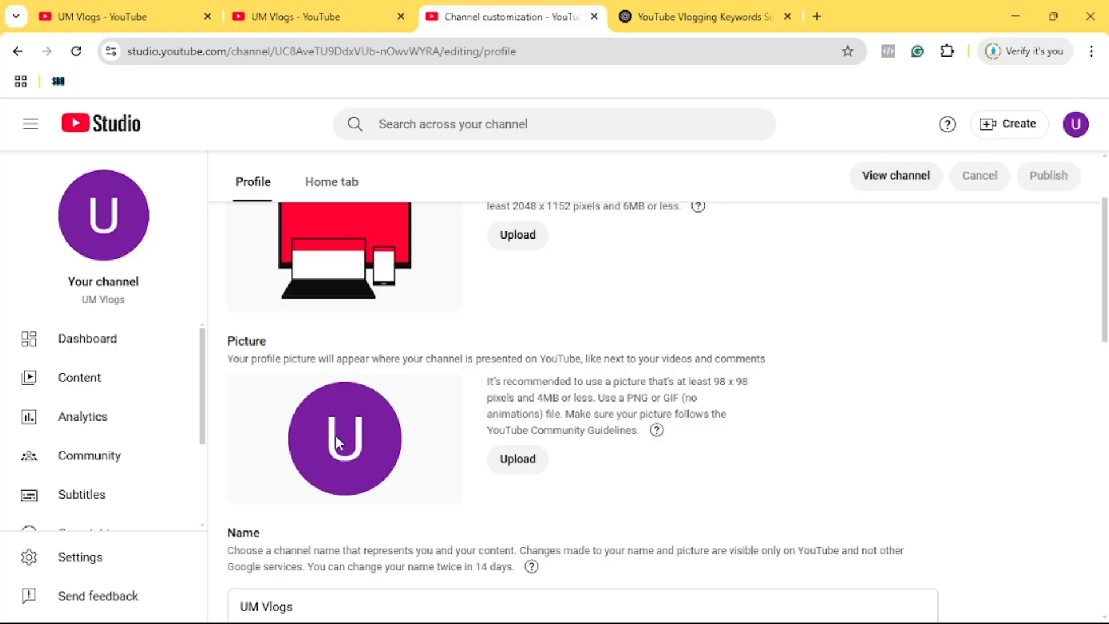
scroll(500, 434, "down", 5)
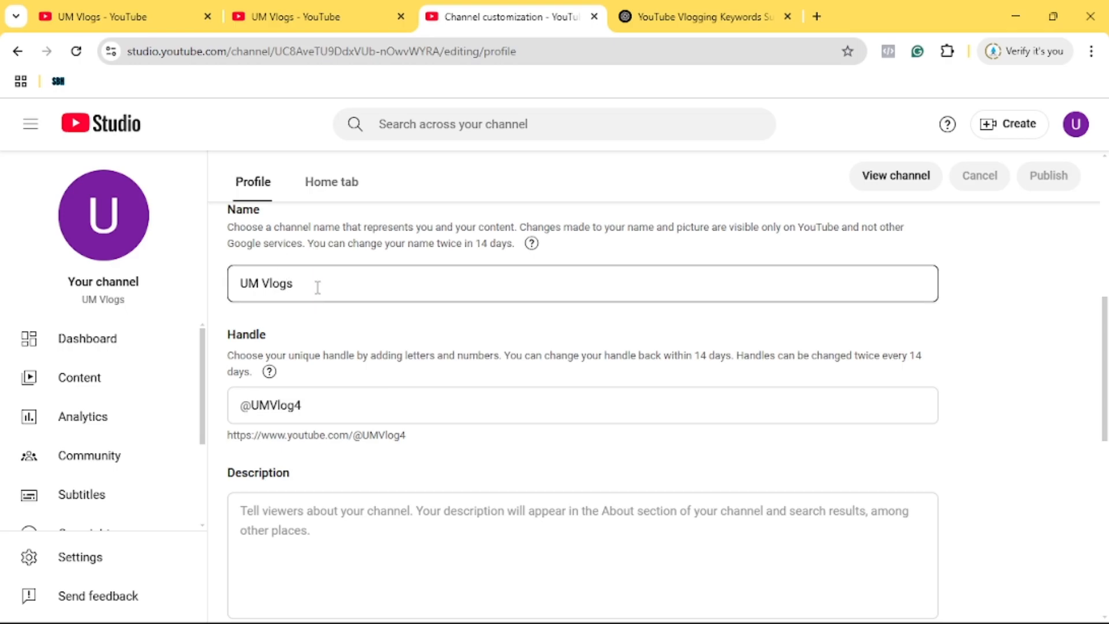
scroll(345, 403, "down", 2)
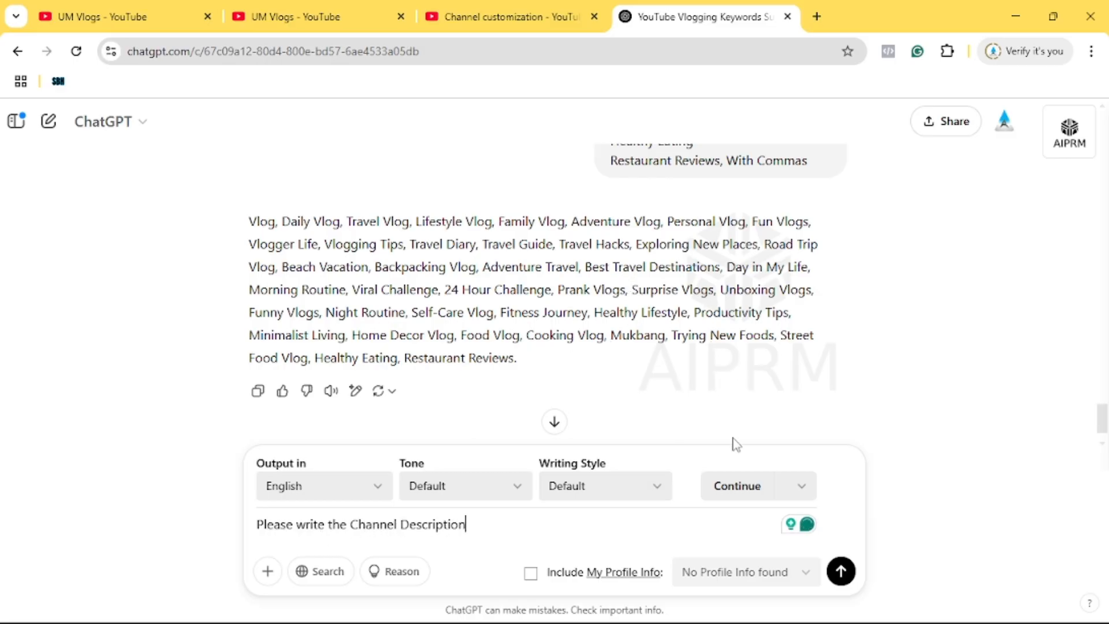
- Send 'Please write the Channel Description' to ChatGPT and copy the generated reply
left_click(841, 572)
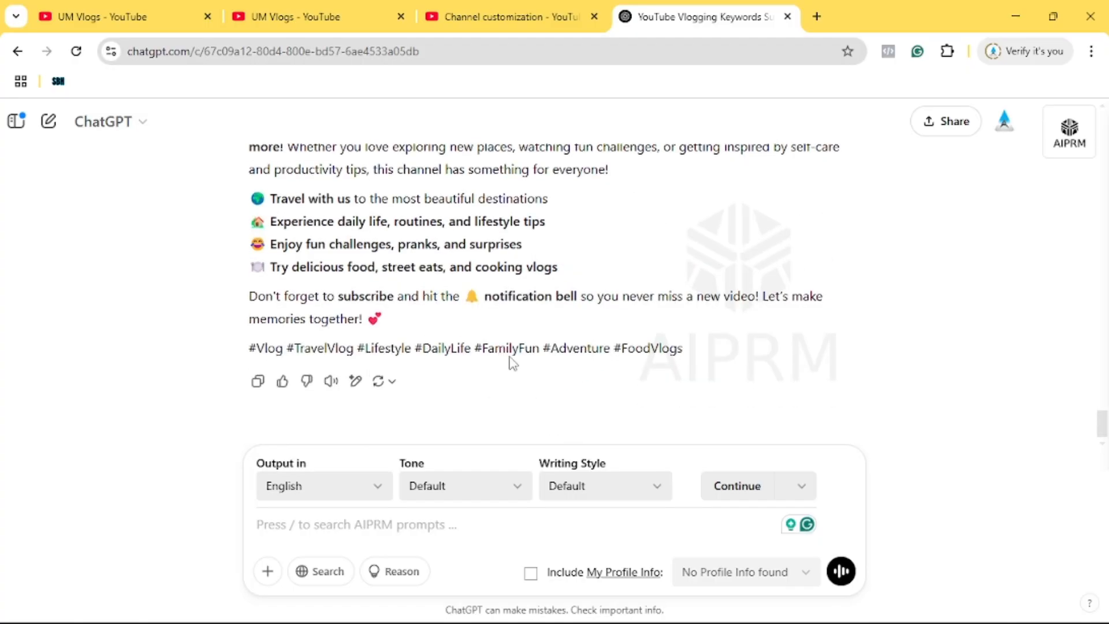
scroll(433, 318, "up", 2)
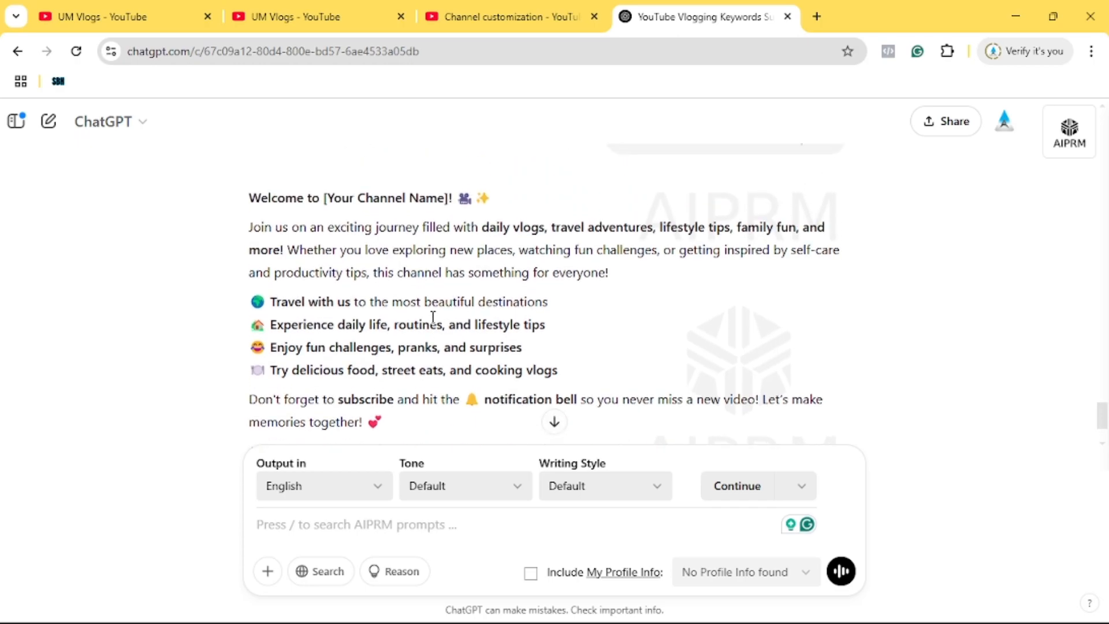
scroll(318, 289, "down", 2)
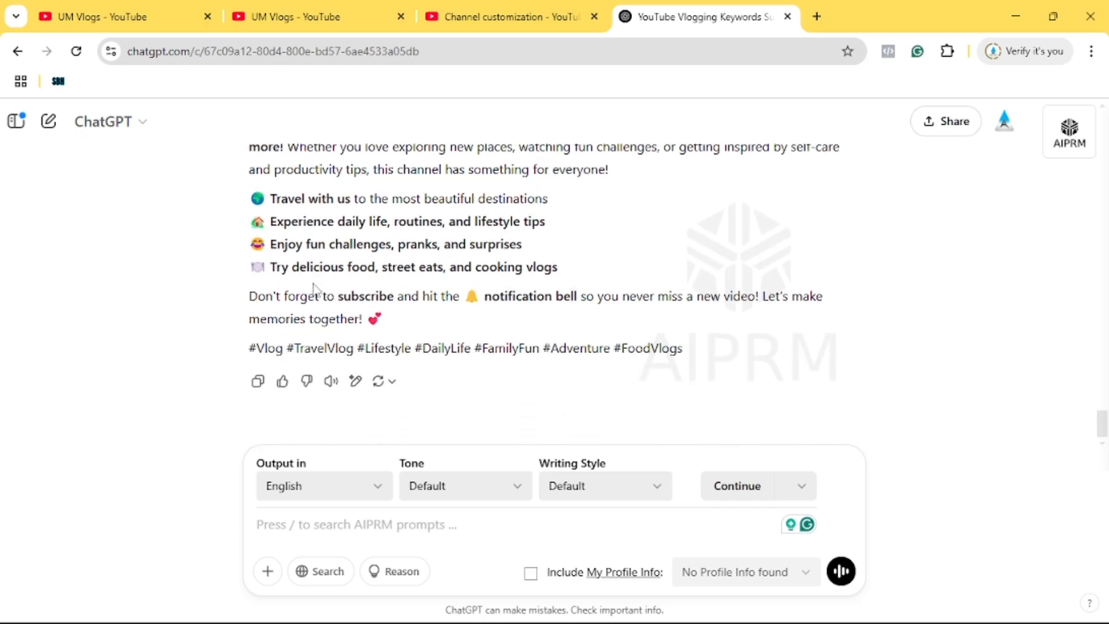
left_click(258, 383)
- Paste the ChatGPT-written text into the empty channel description
left_click(504, 13)
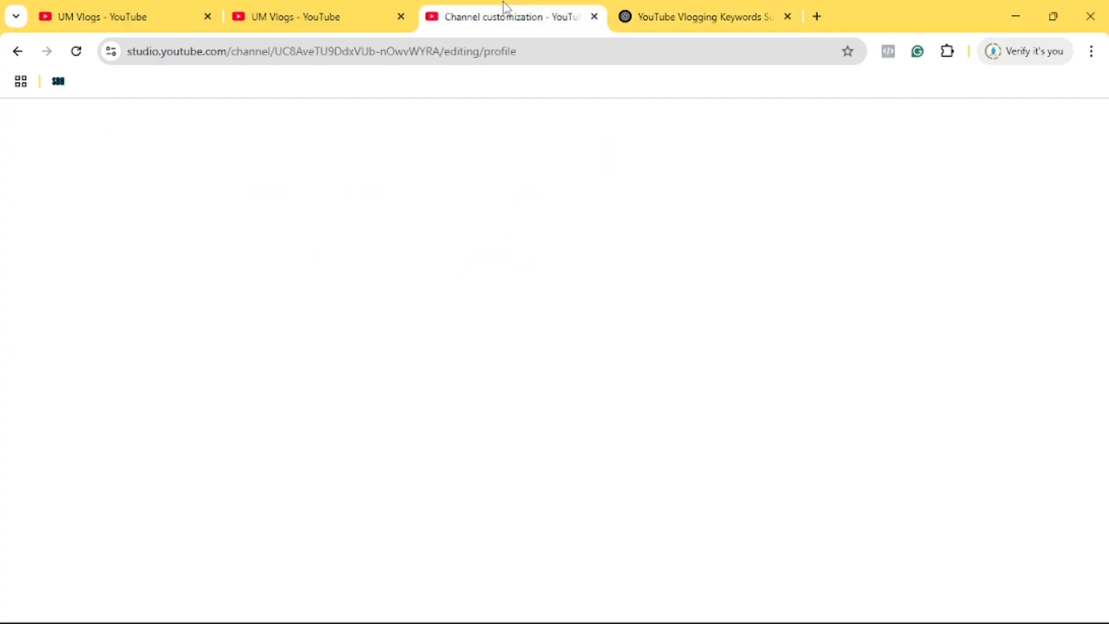
left_click(375, 392)
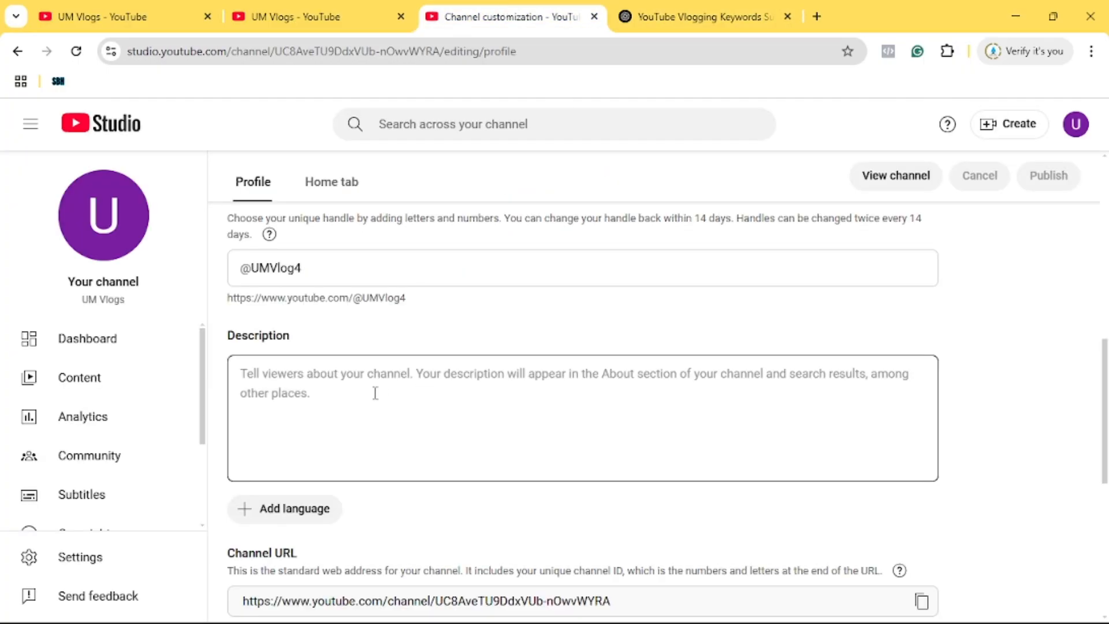
left_click(376, 393)
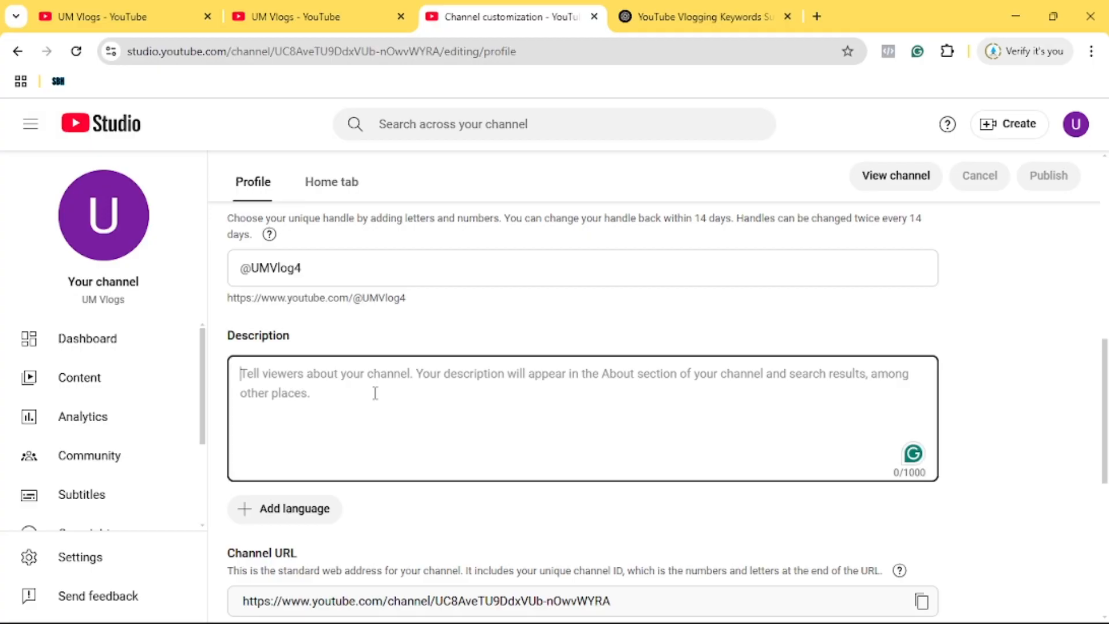
key("ctrl+v")
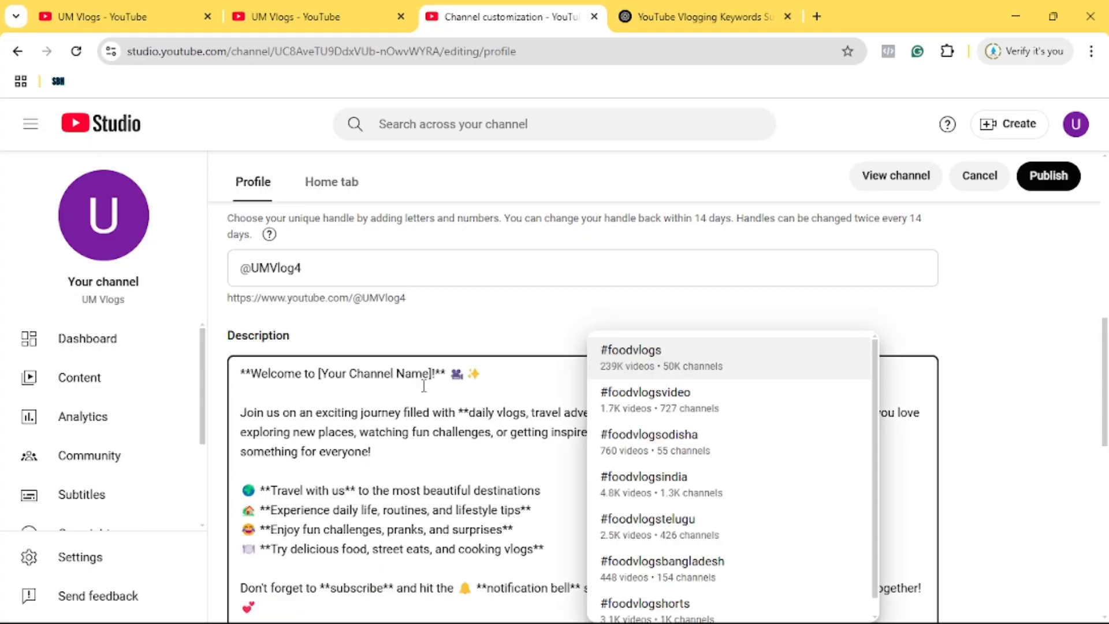
- Replace the 'Your Channel Name' placeholder with UM VLOGS, giving 752/1000 characters
left_click_drag(322, 374, 429, 374)
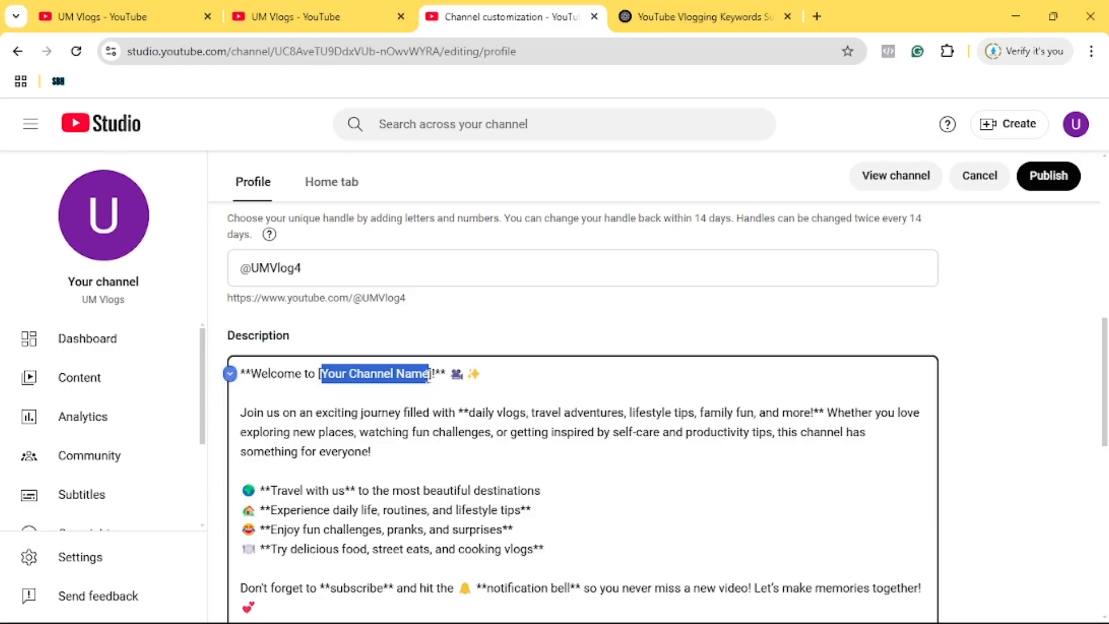
type("U")
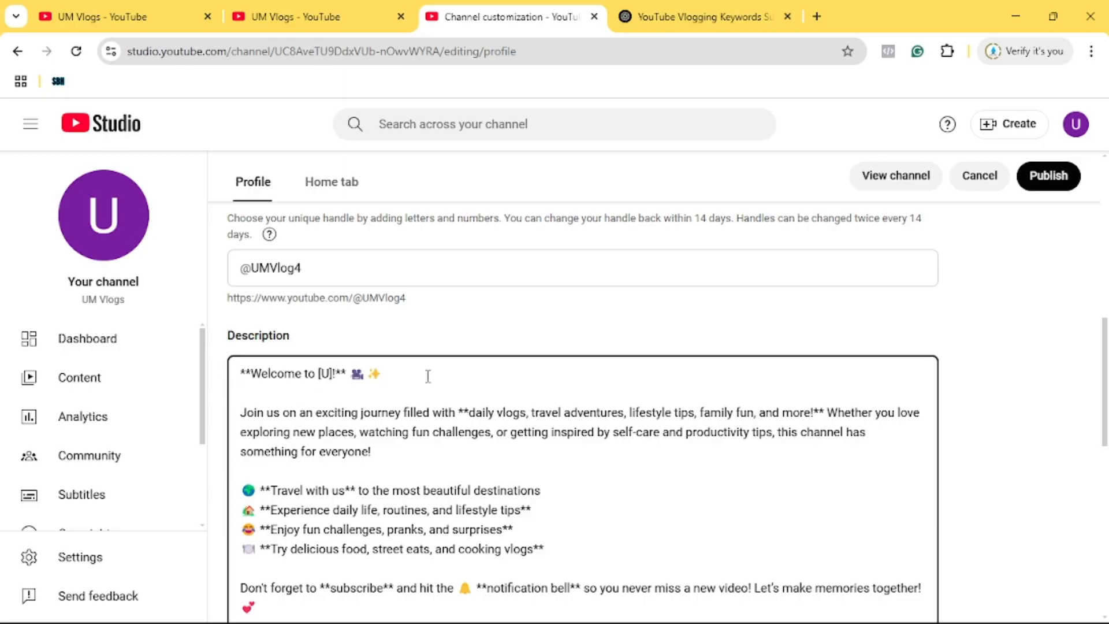
key("BackSpace")
type("UM VLOGS")
scroll(383, 392, "down", 3)
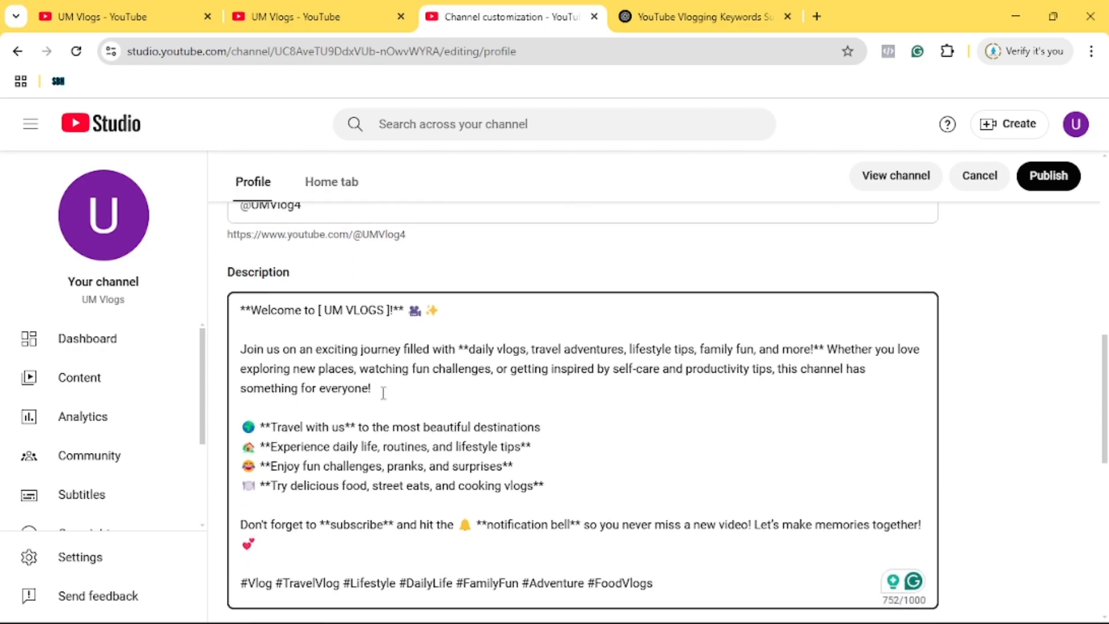
scroll(442, 416, "down", 3)
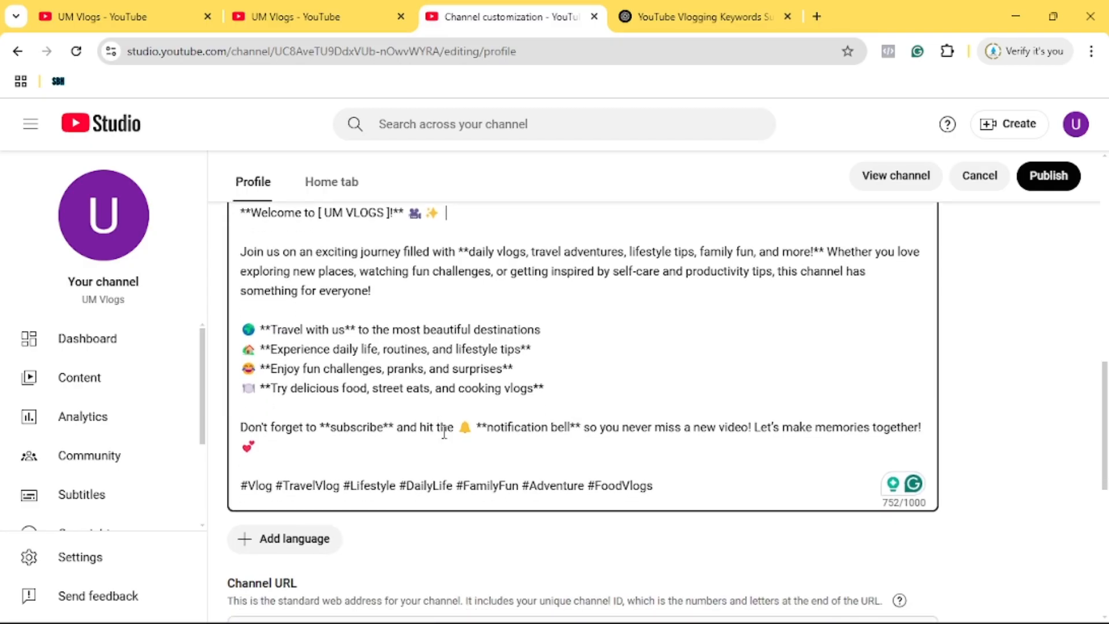
scroll(444, 432, "down", 3)
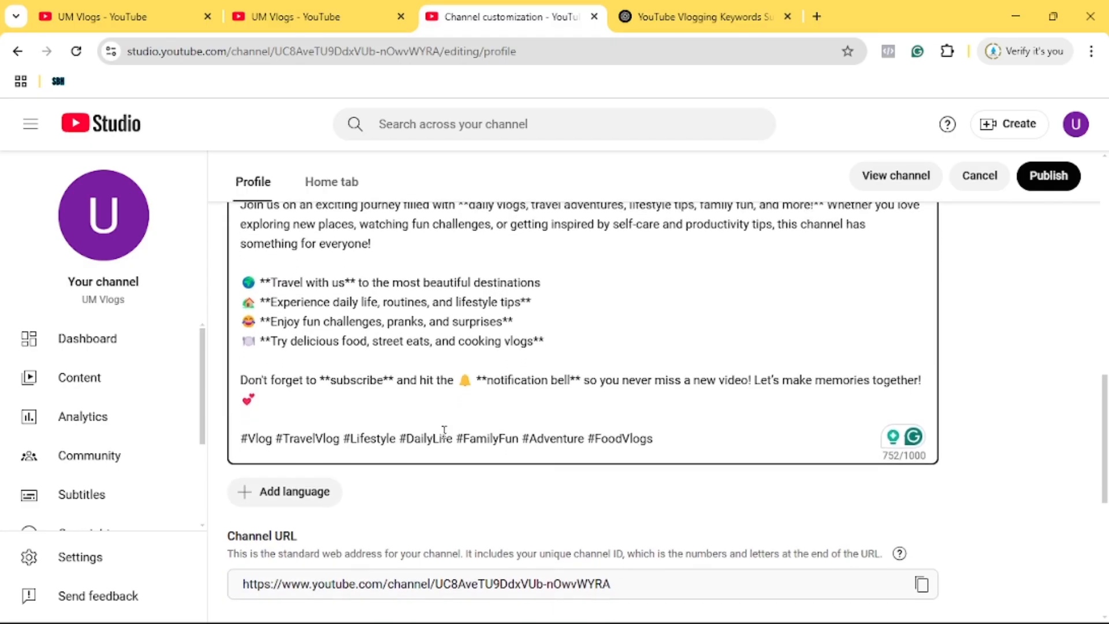
scroll(444, 432, "down", 2)
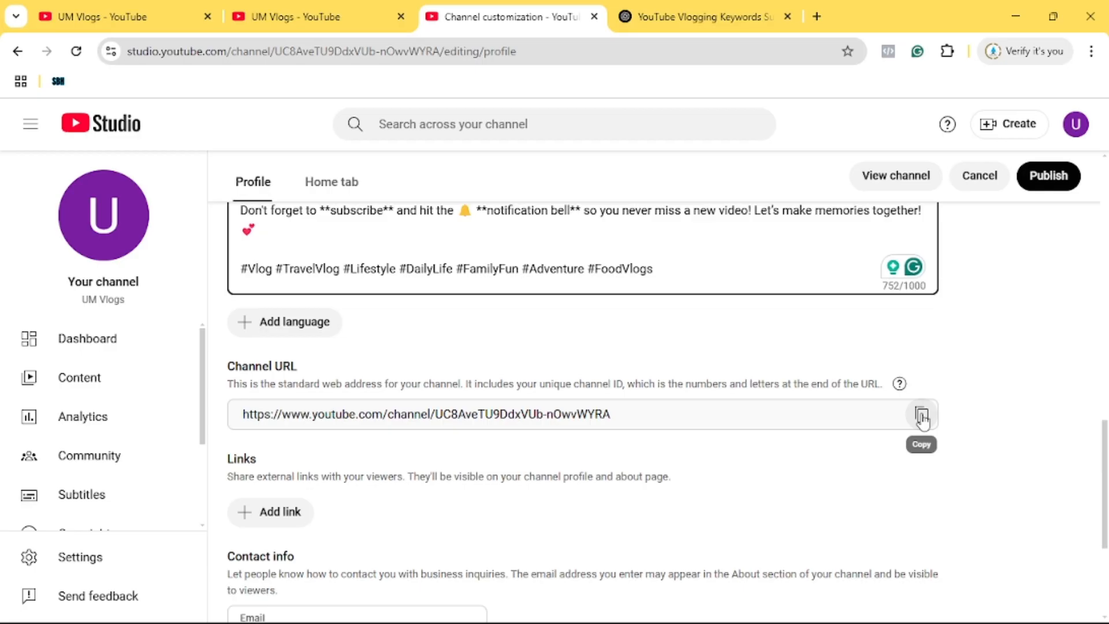
- Scroll the channel profile down to Contact info and click into the business Email field
scroll(854, 416, "down", 3)
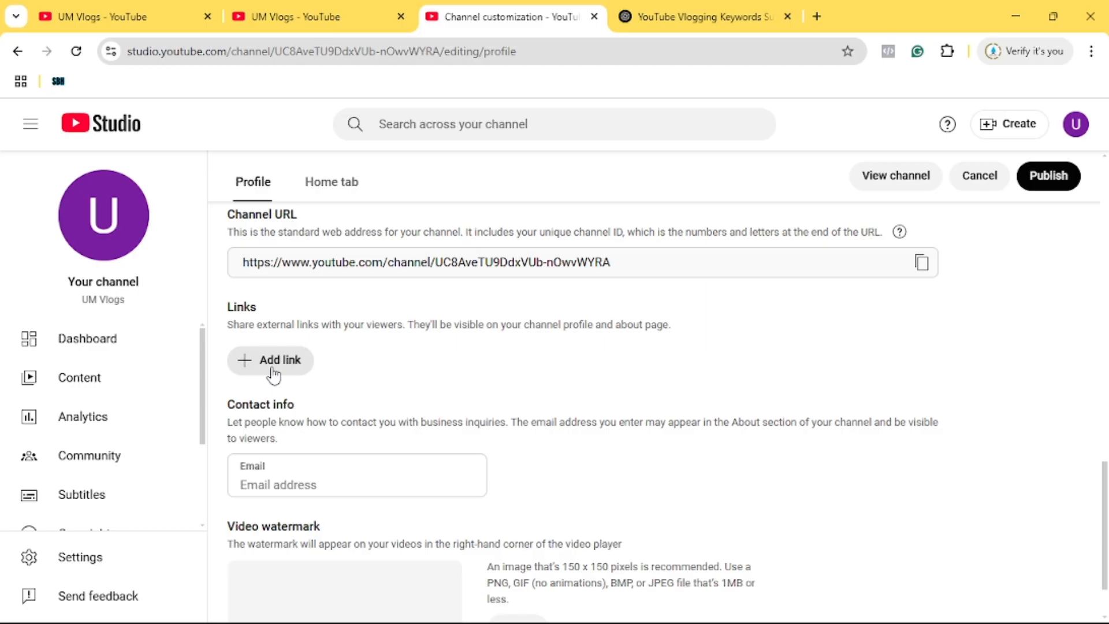
scroll(394, 411, "down", 1)
scroll(395, 404, "up", 1)
scroll(394, 404, "down", 2)
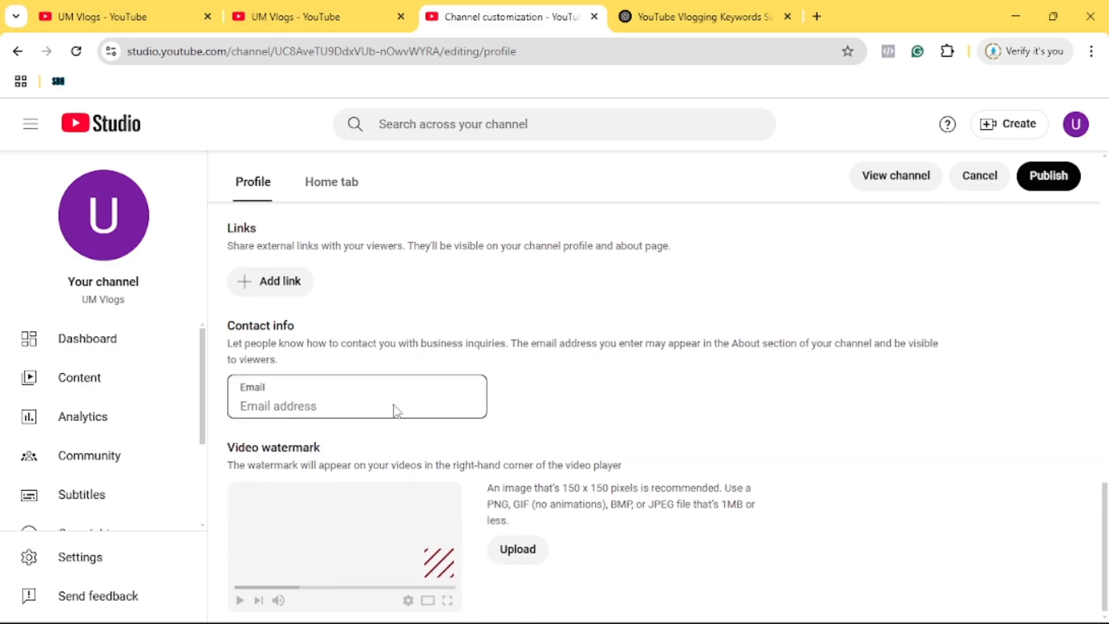
left_click(301, 403)
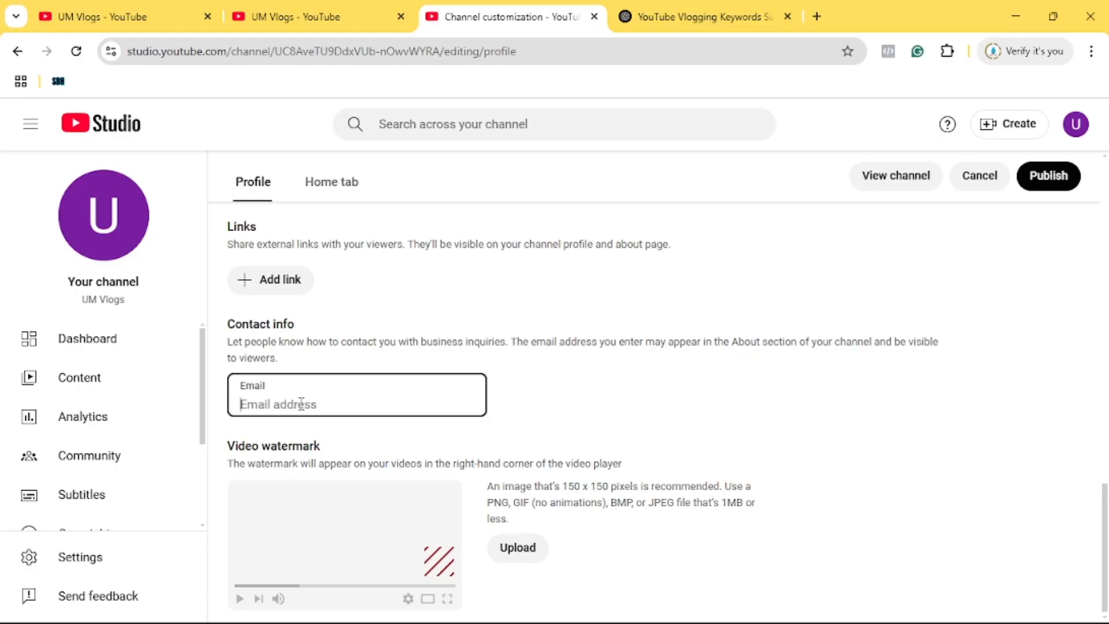
scroll(530, 456, "down", 1)
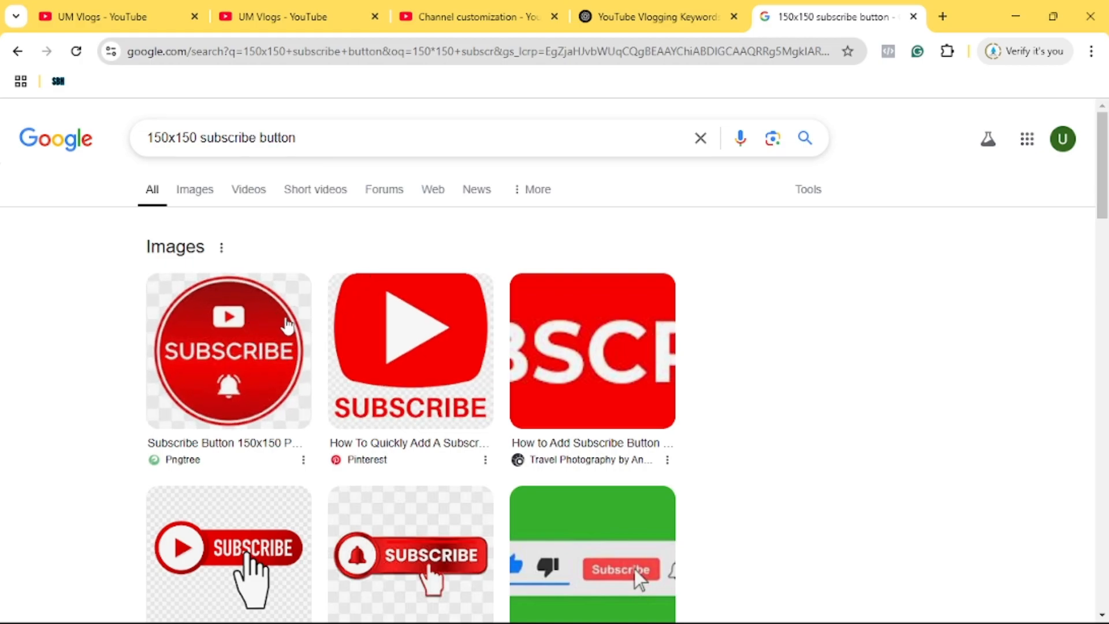
- Save a 150x150 subscribe button image from Google Images to Downloads, then close that tab
left_click(205, 197)
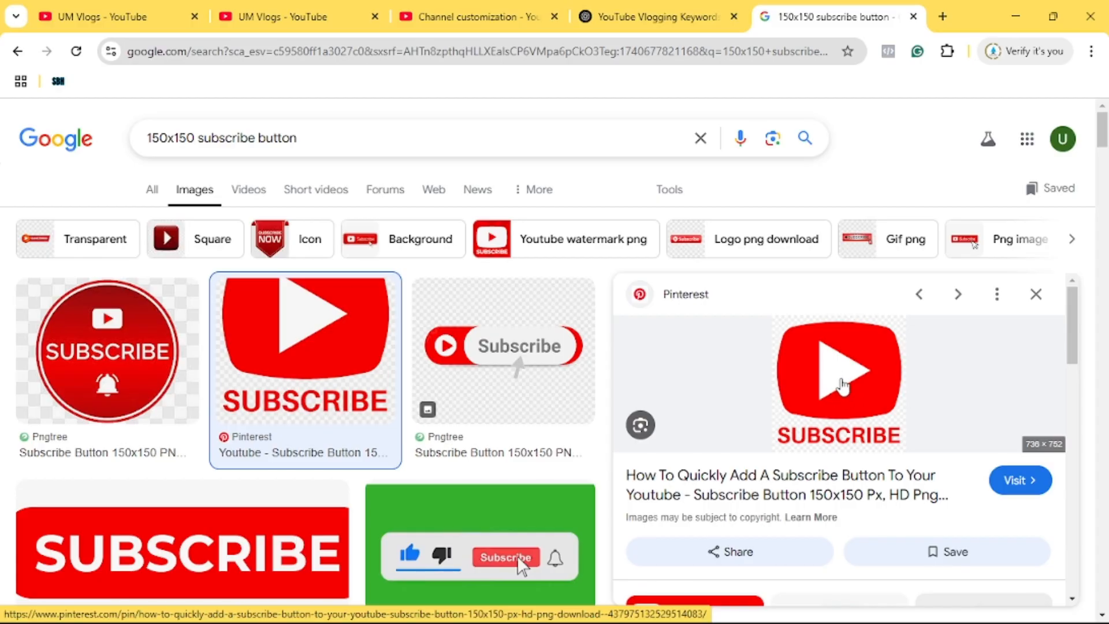
right_click(842, 386)
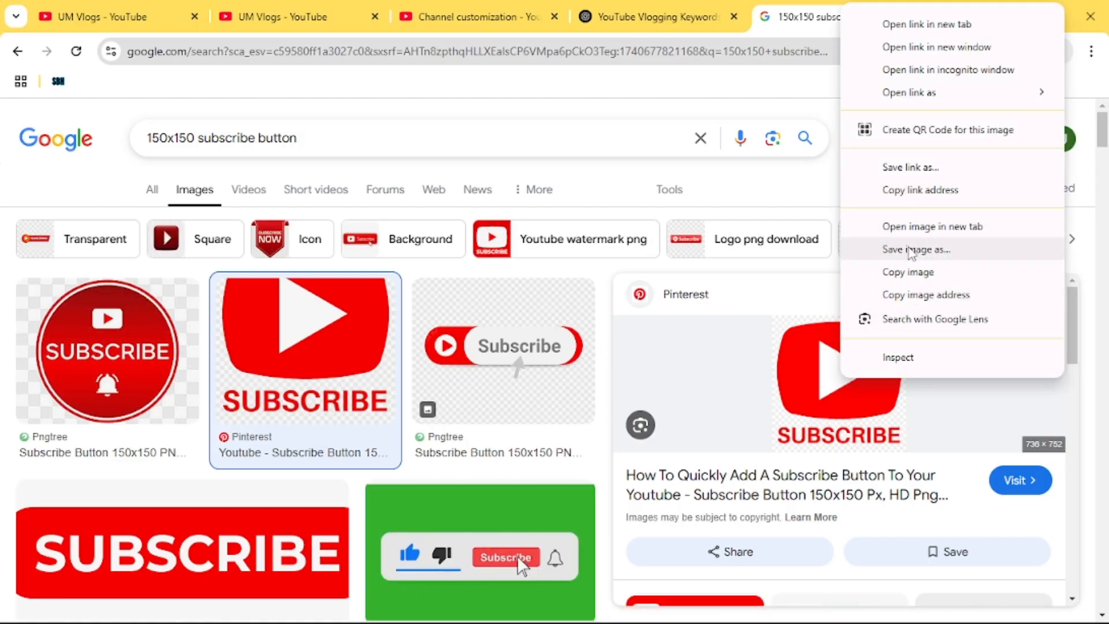
left_click(911, 251)
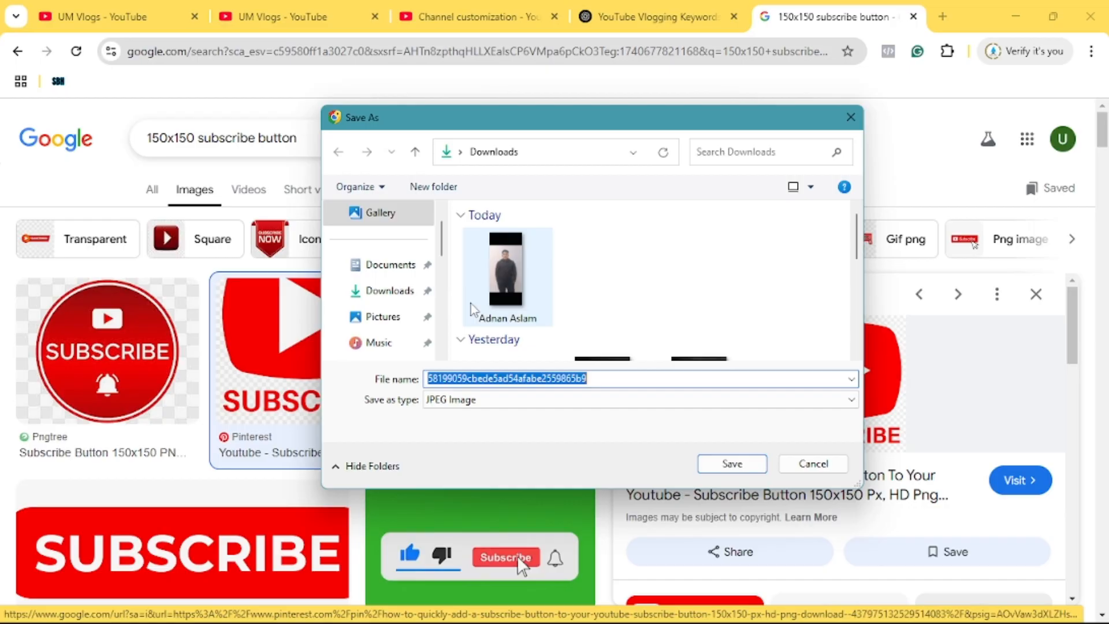
type("s")
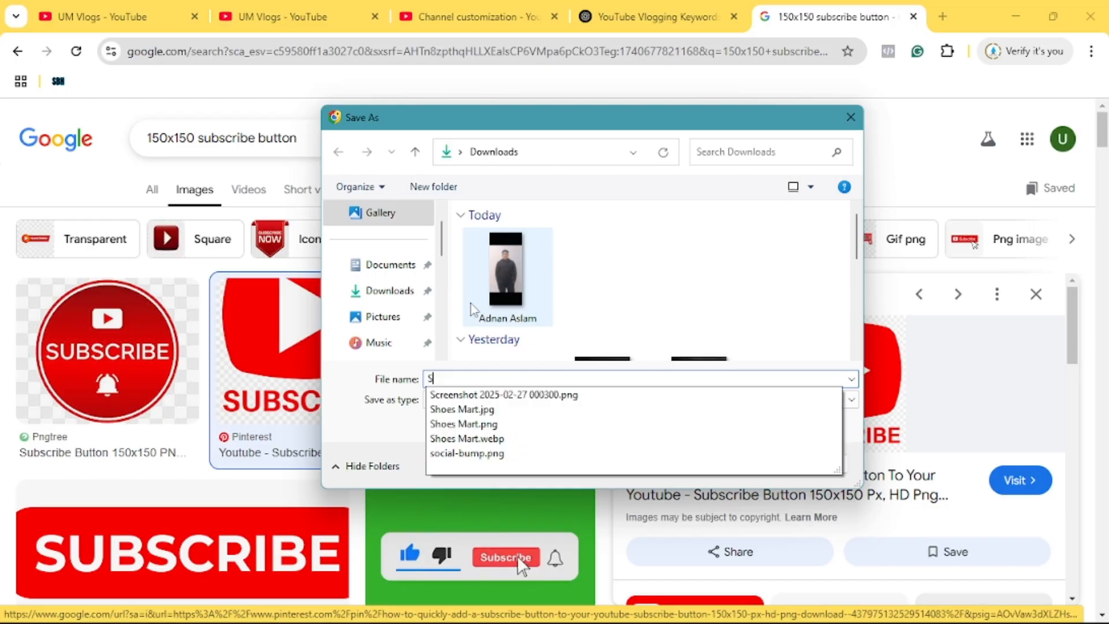
key("Return")
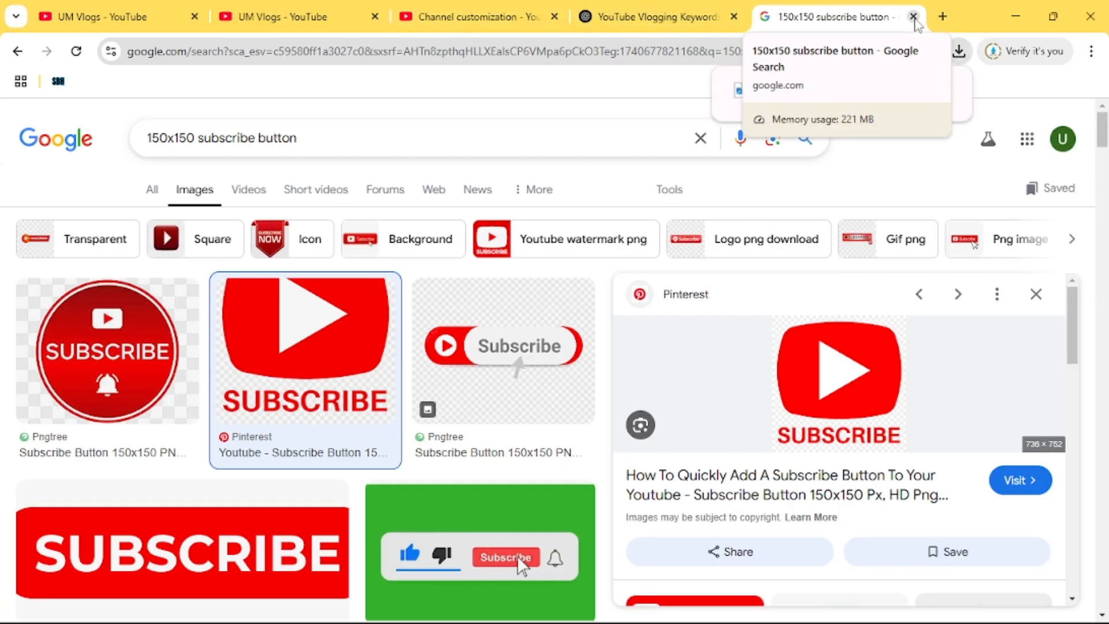
left_click(913, 17)
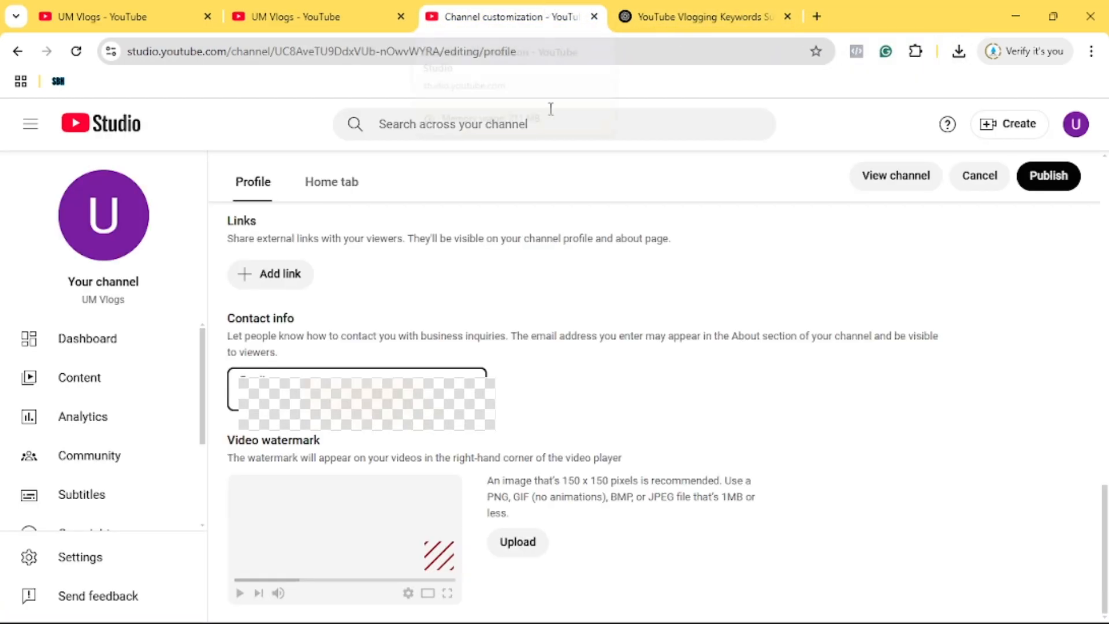
- Upload the subscribe button image as the video watermark, show it for the entire video, and publish
left_click(518, 549)
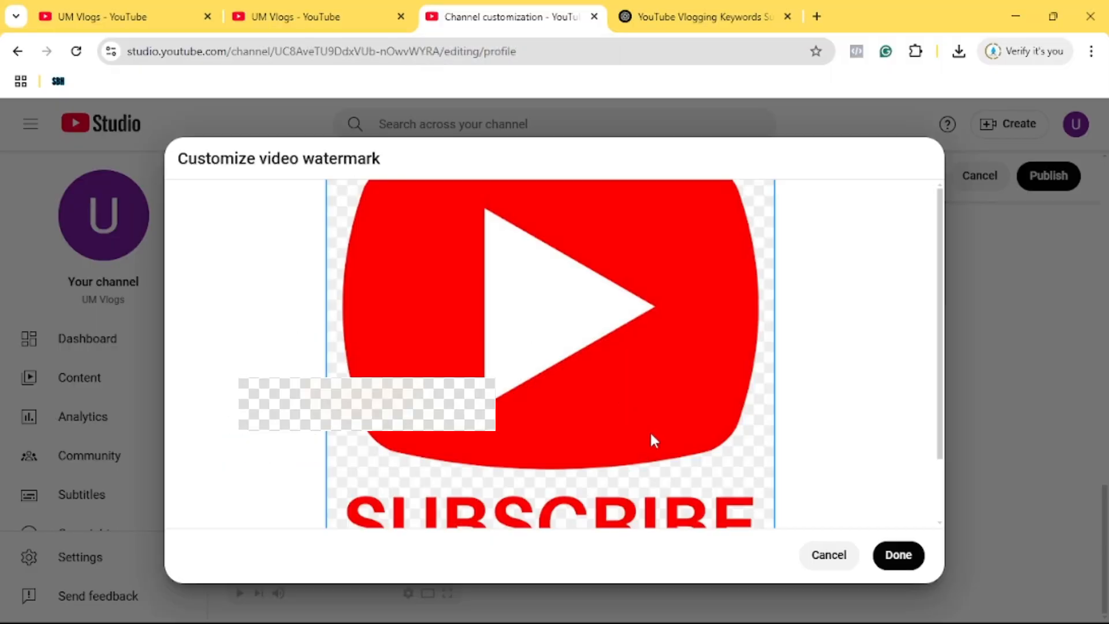
left_click(898, 555)
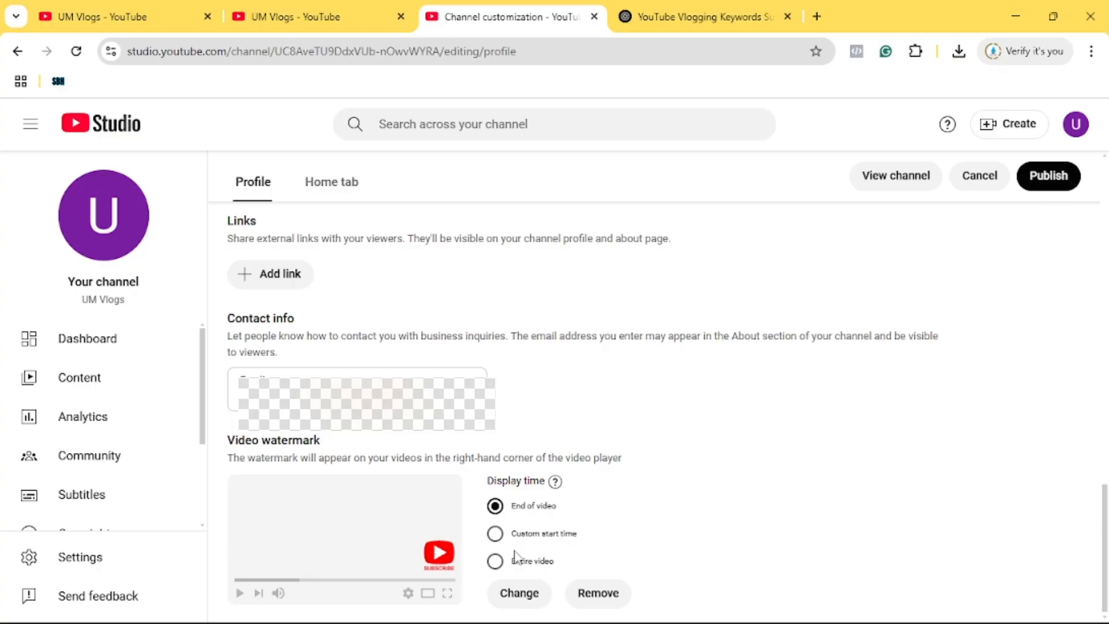
left_click(497, 567)
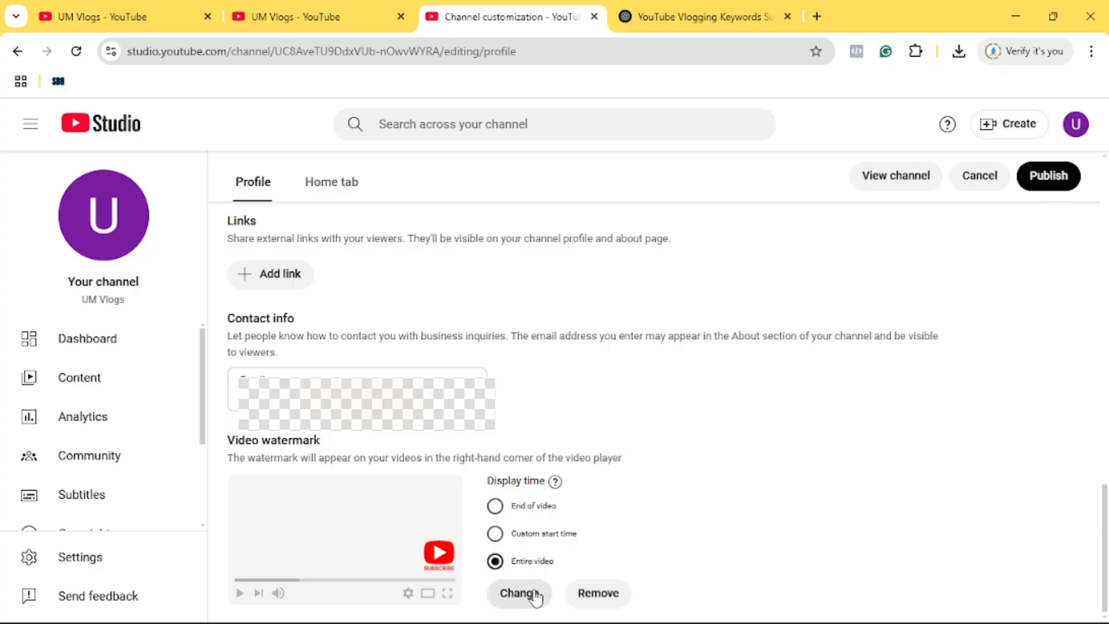
scroll(535, 595, "down", 1)
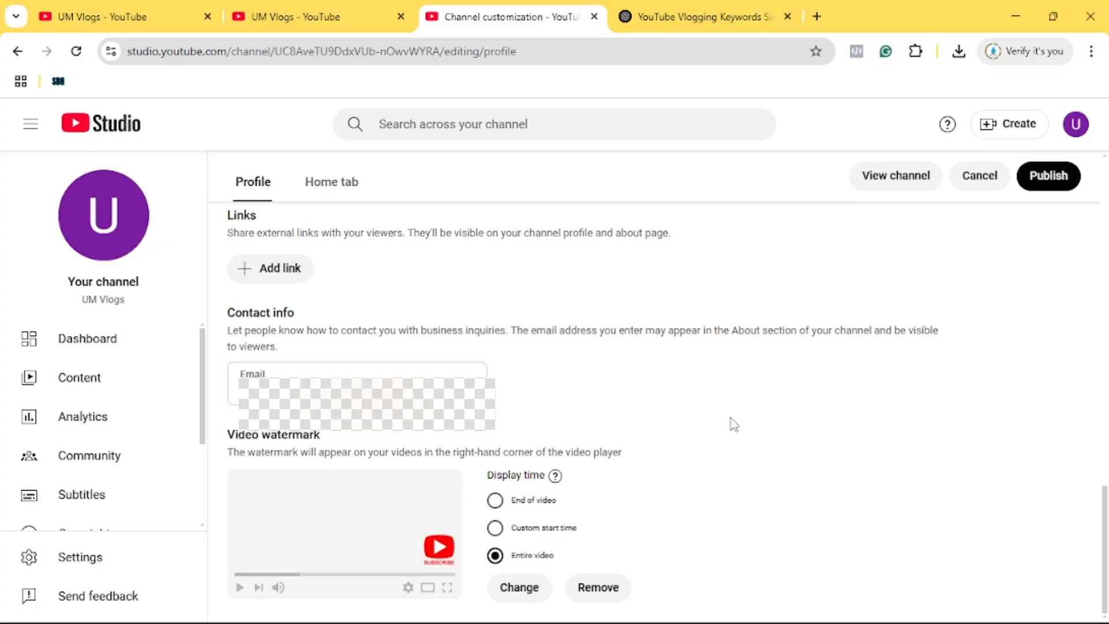
left_click(1053, 184)
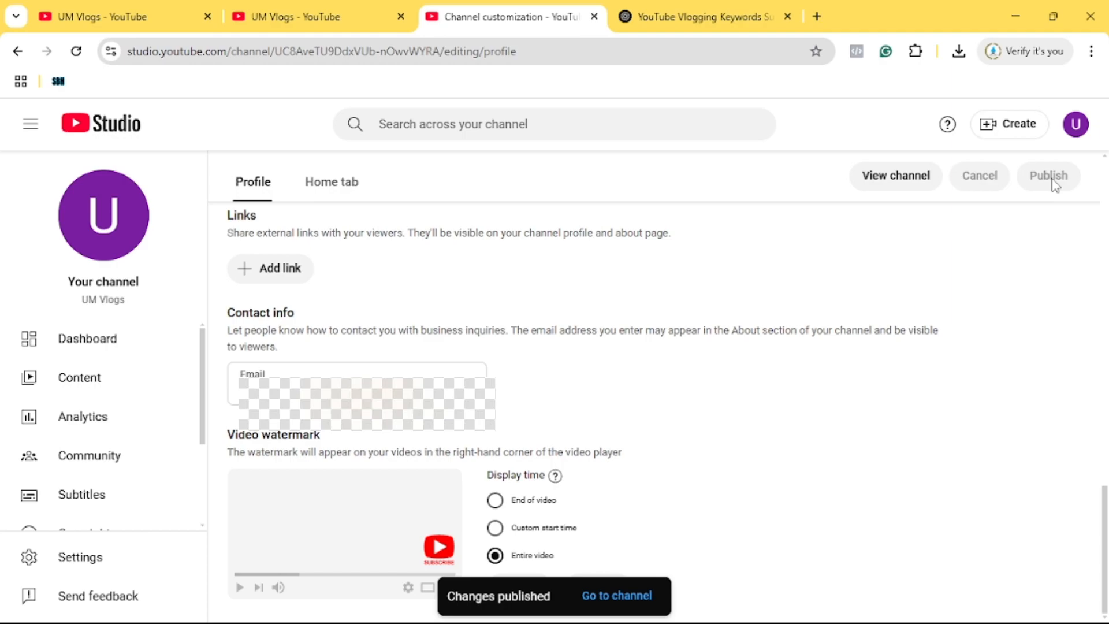
left_click(817, 18)
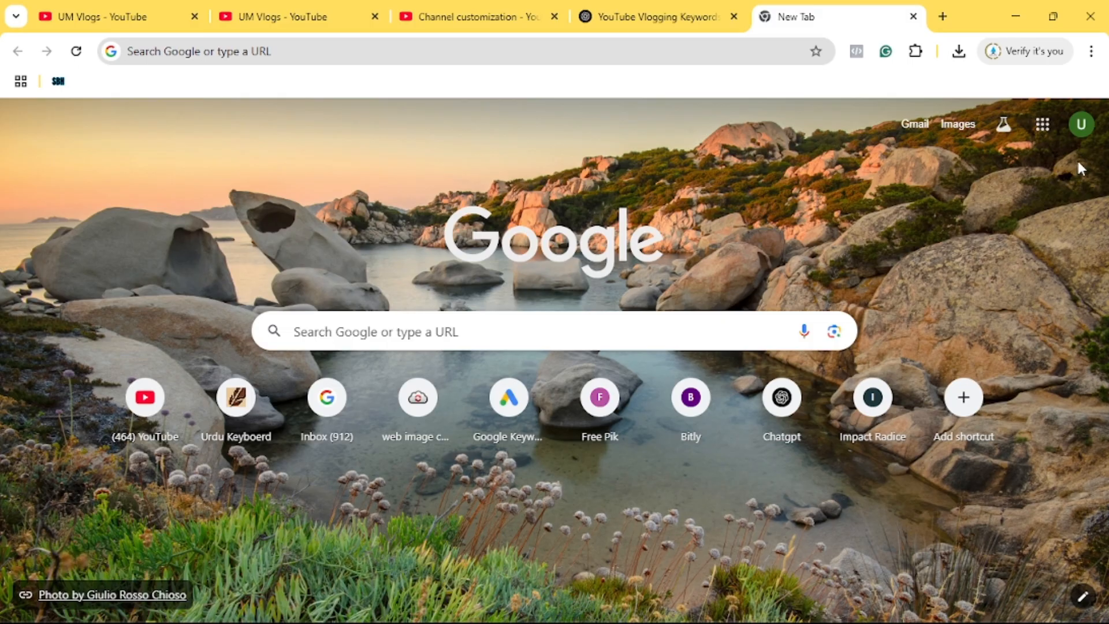
- Go to the Google Account's Security settings, open 2-Step Verification and confirm the account password
left_click(1080, 124)
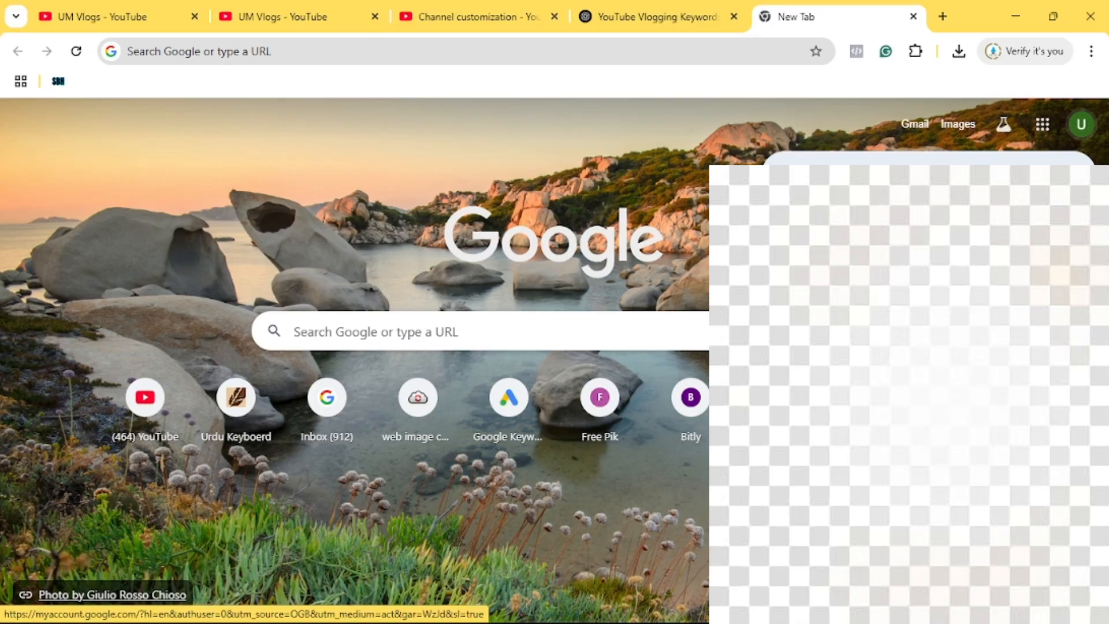
left_click(770, 319)
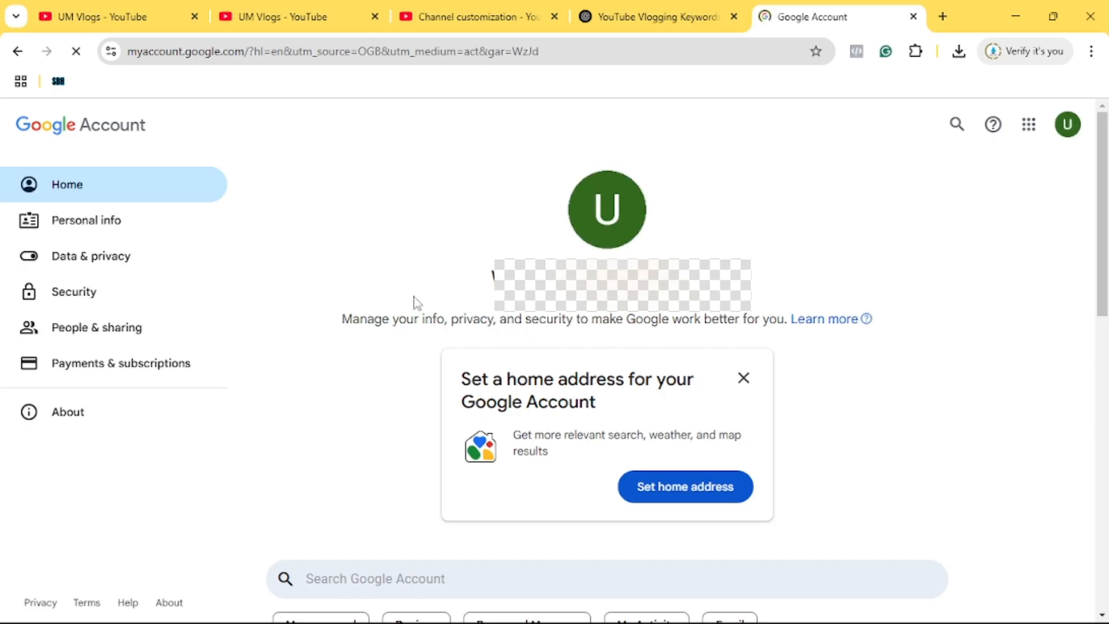
left_click(85, 293)
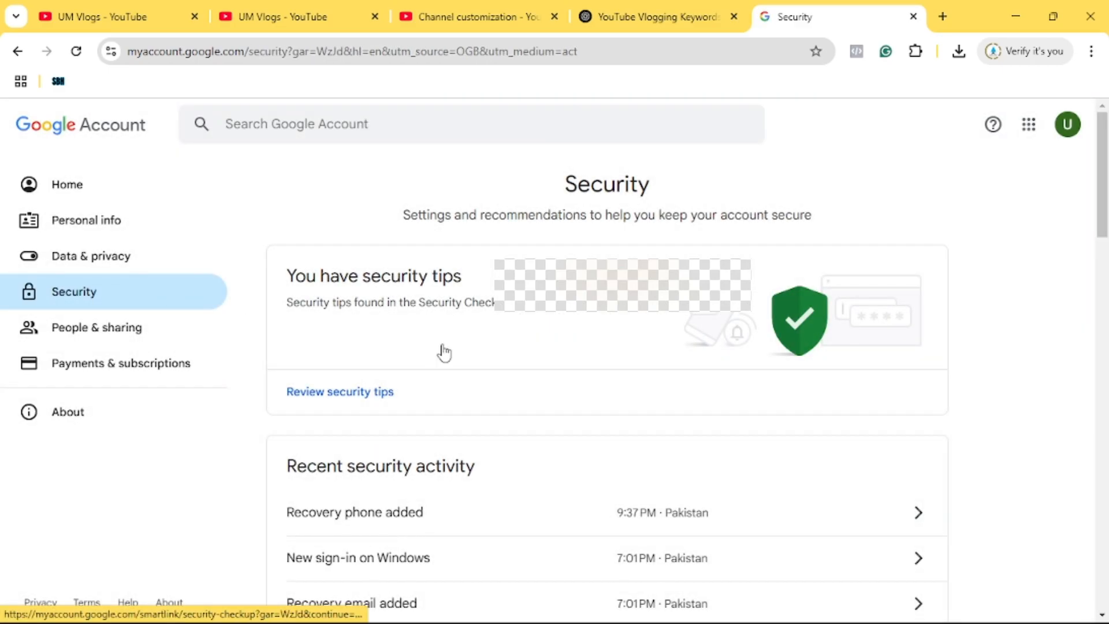
scroll(468, 357, "down", 6)
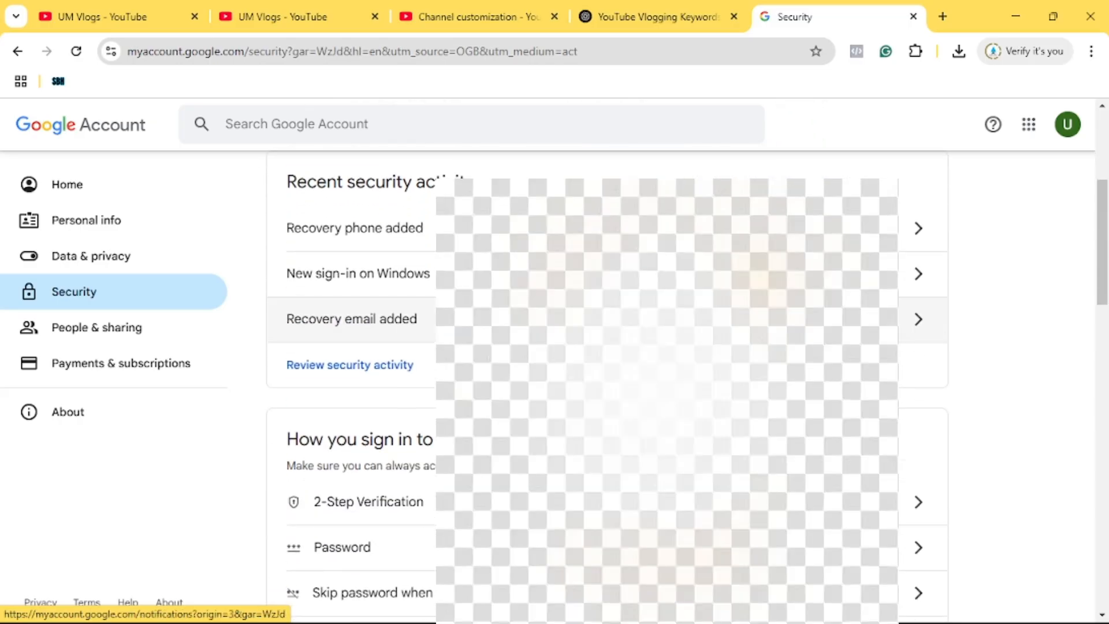
scroll(358, 315, "down", 3)
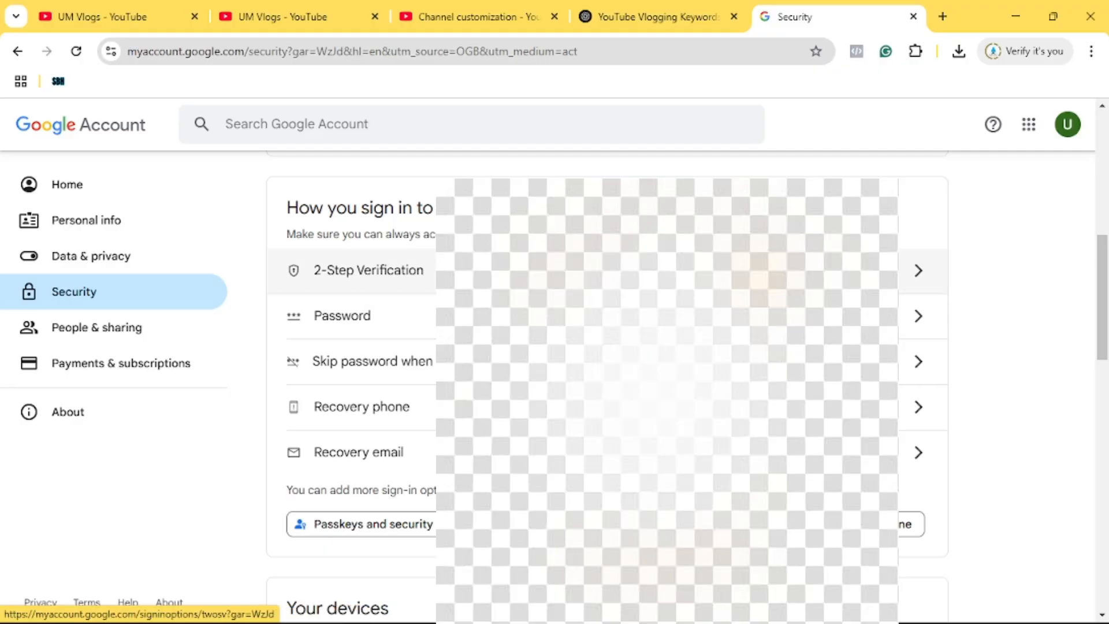
left_click(917, 274)
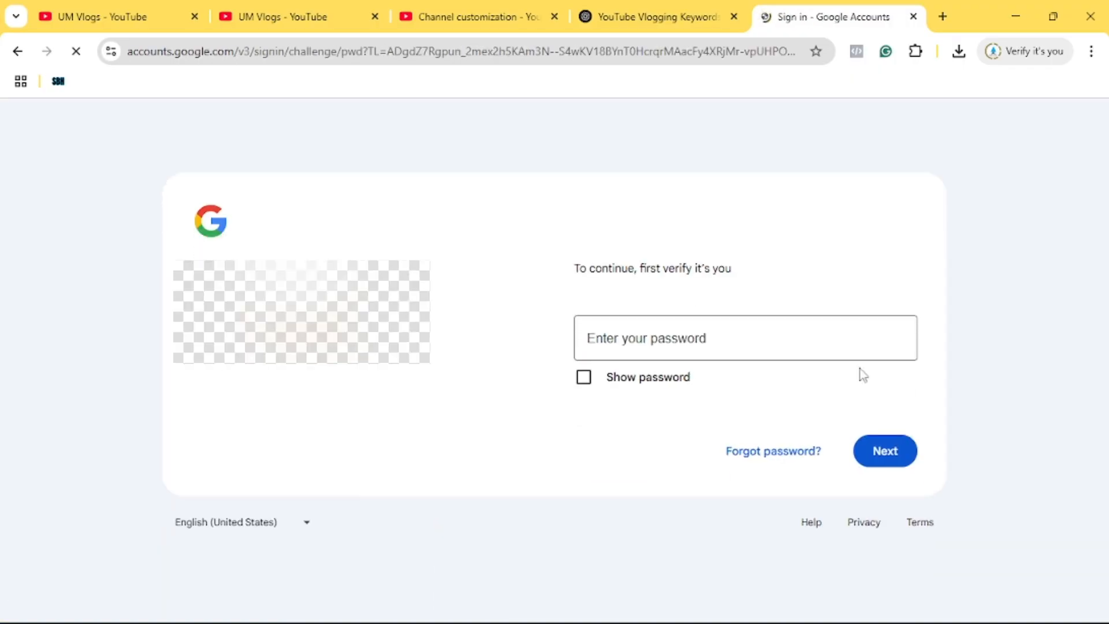
left_click(666, 334)
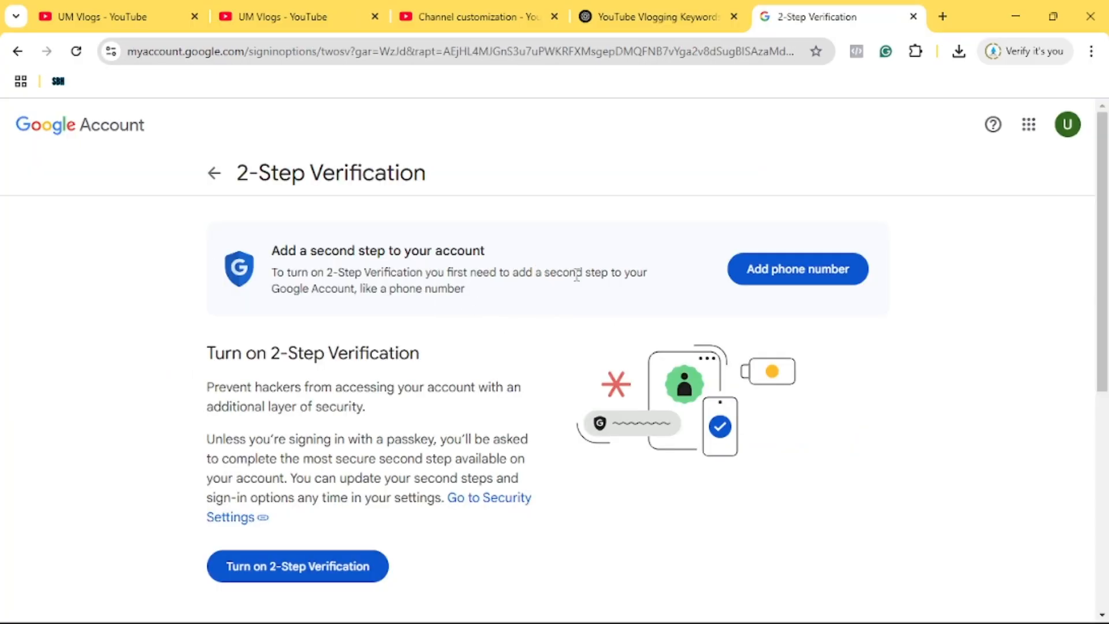
- Add a Pakistan (+92) phone number, verify it with the received code, and return to Security
left_click(785, 283)
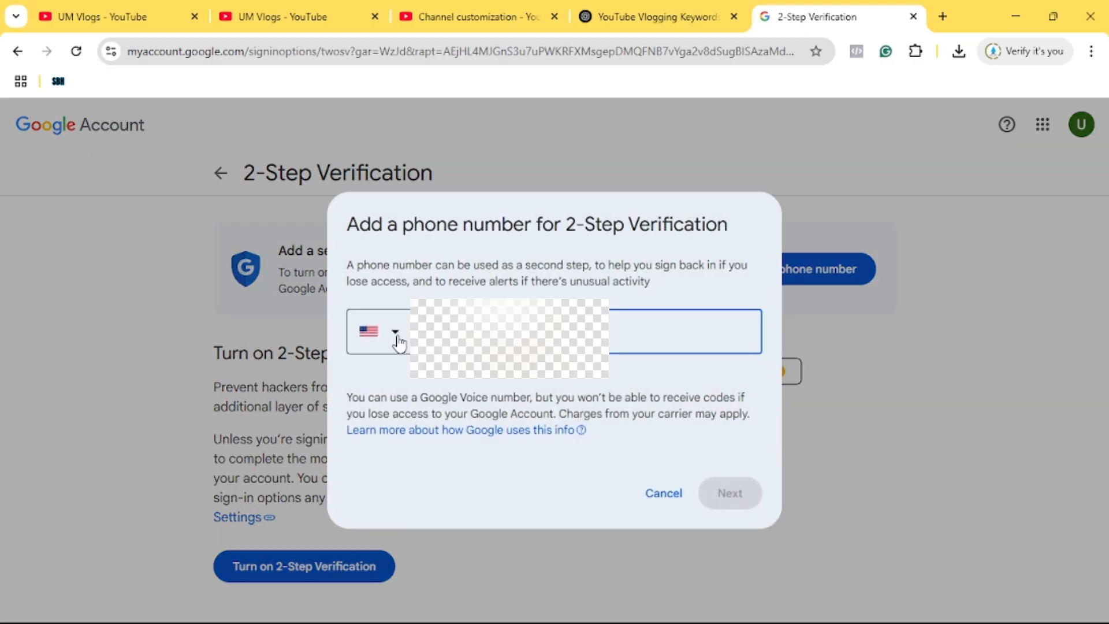
left_click(398, 341)
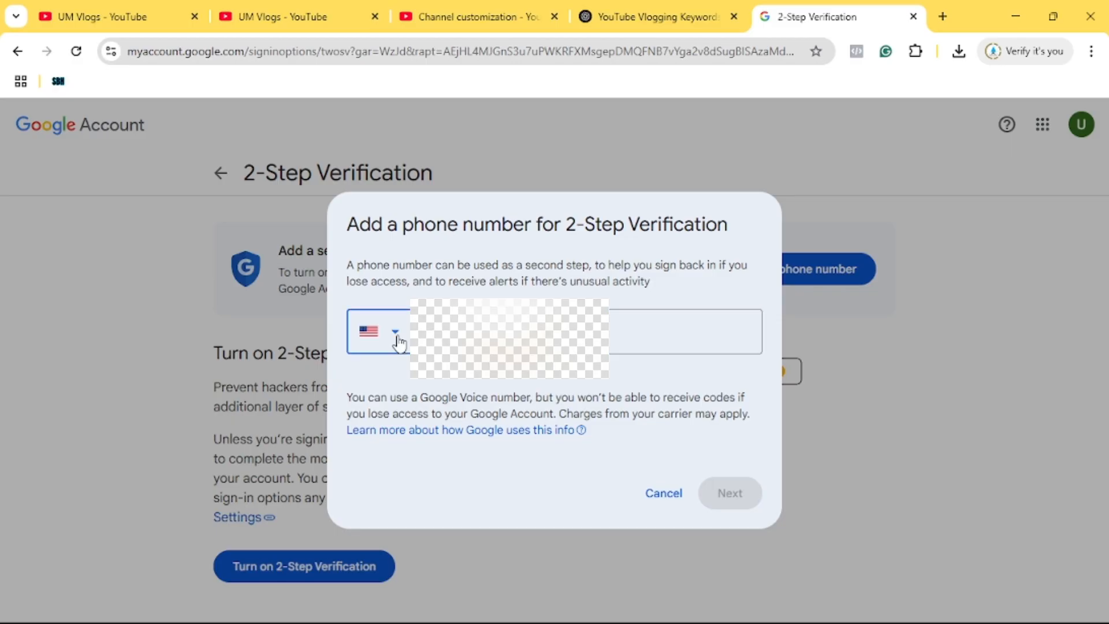
key("p")
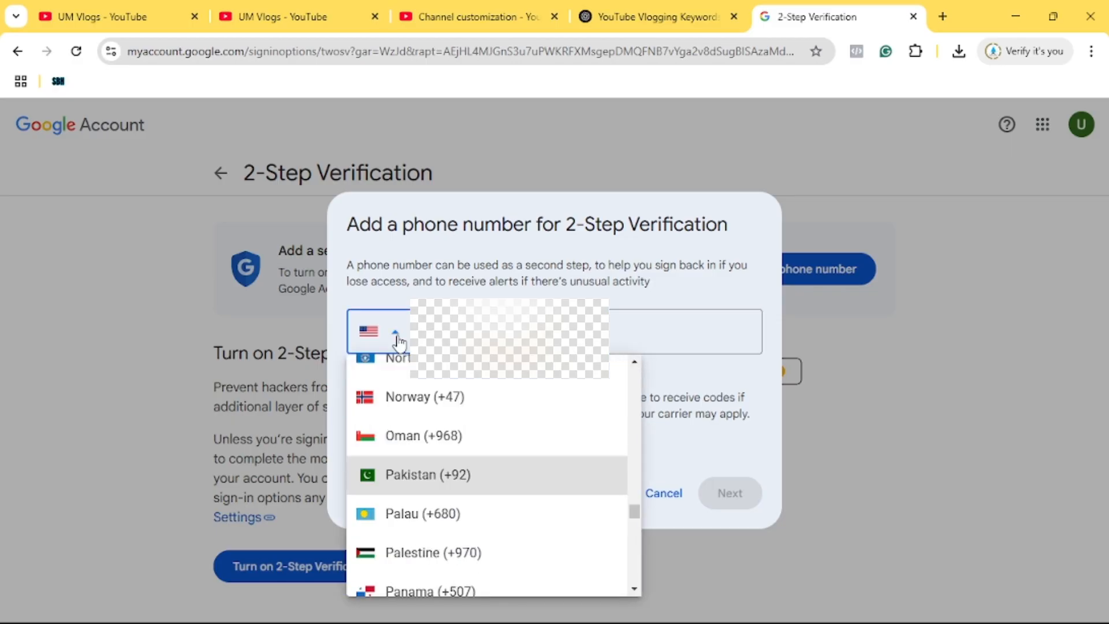
key("Return")
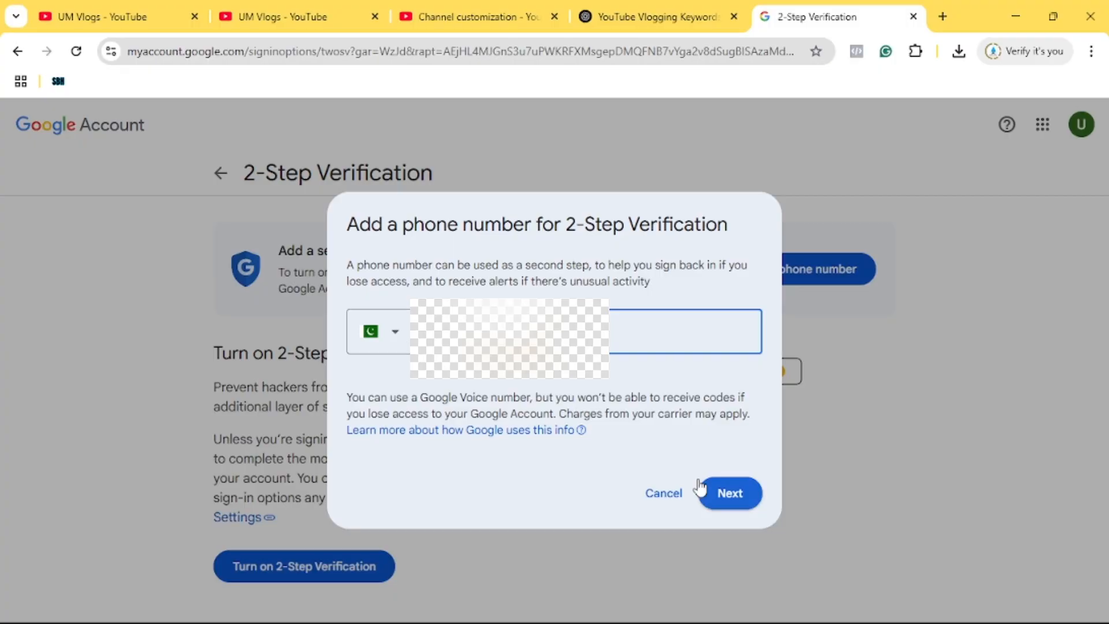
left_click(731, 496)
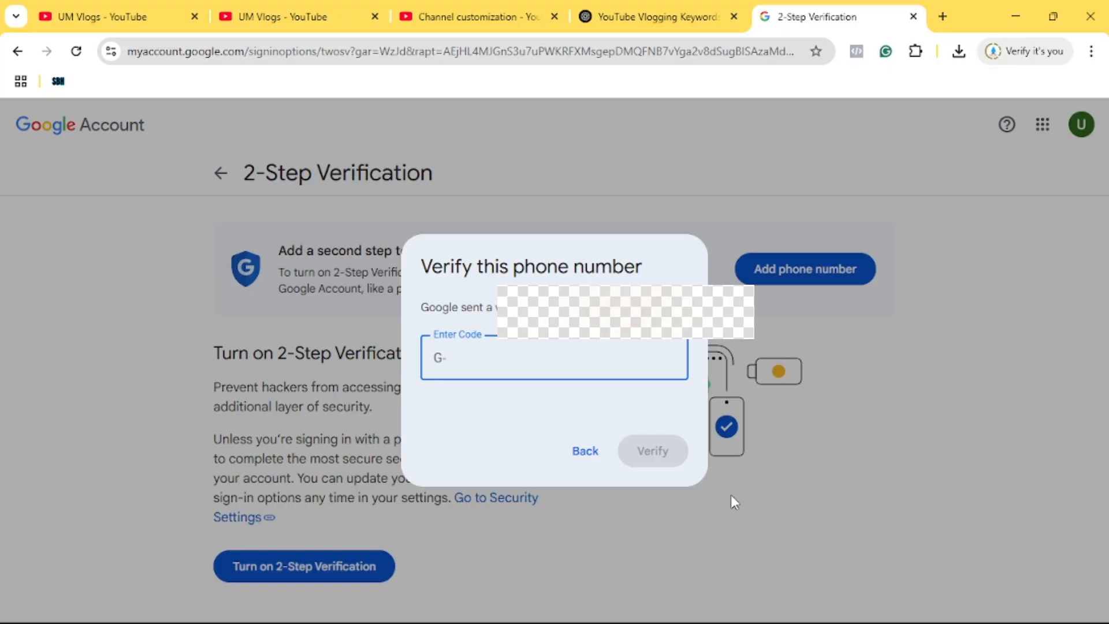
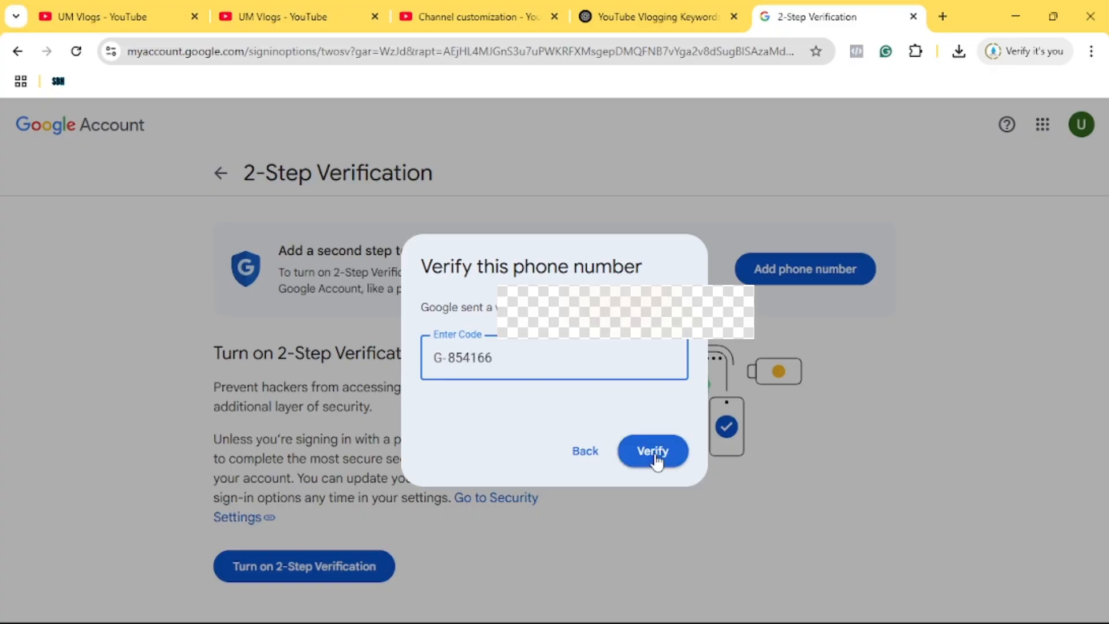
left_click(656, 456)
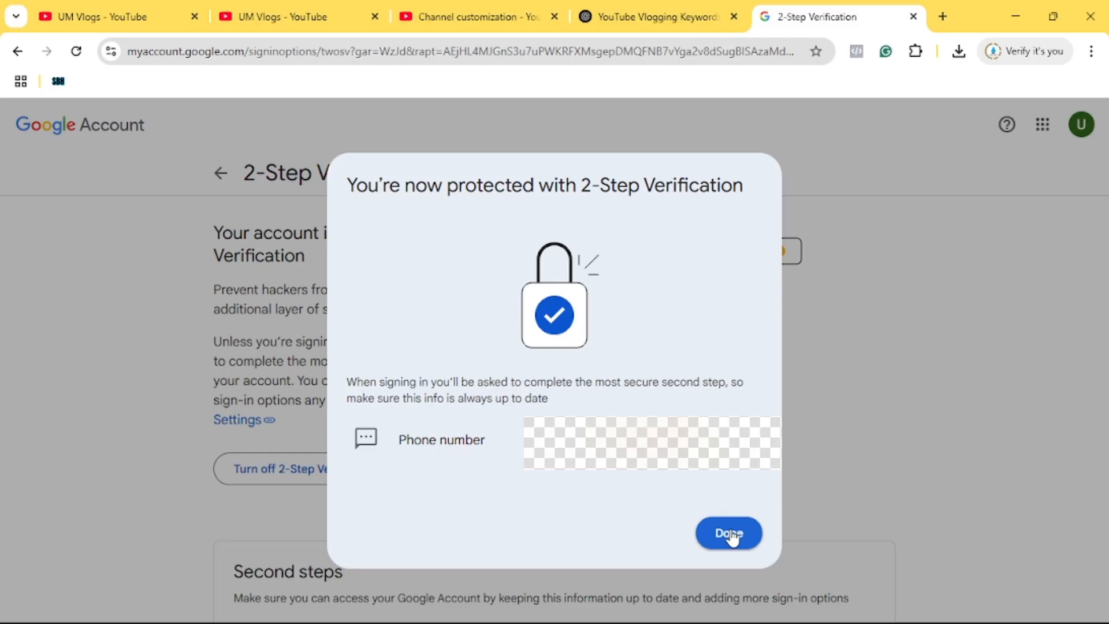
left_click(728, 534)
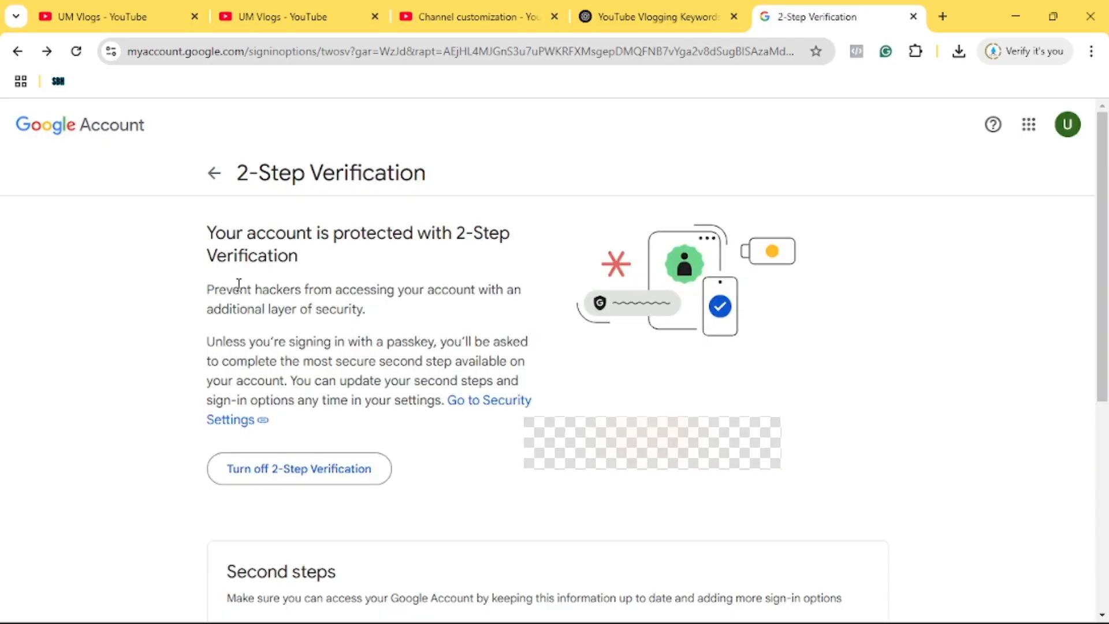
left_click(216, 173)
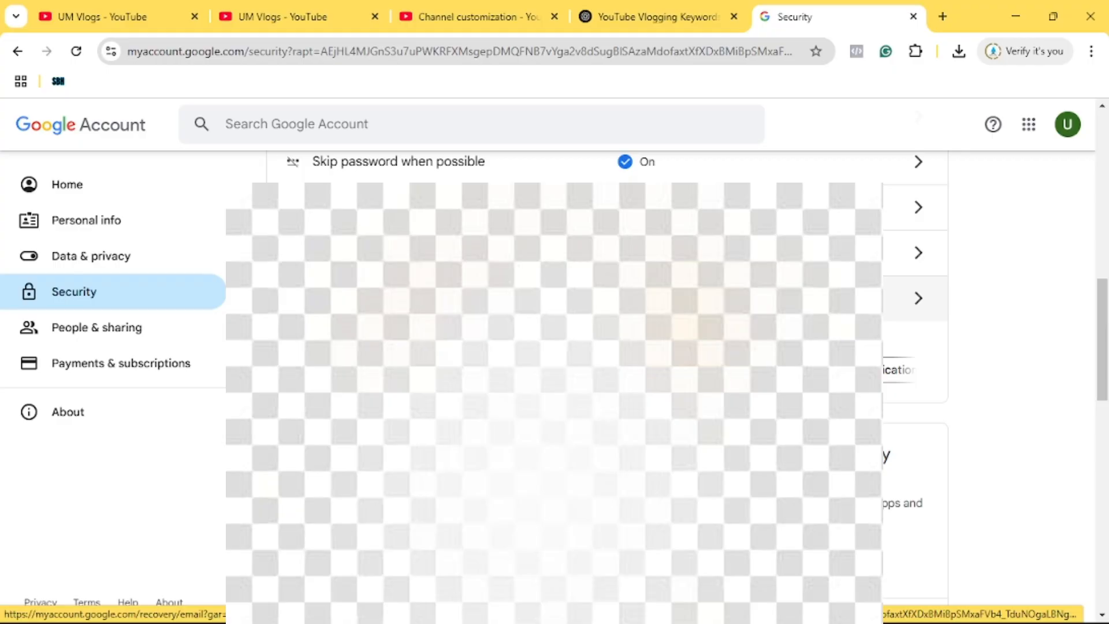
left_click(906, 319)
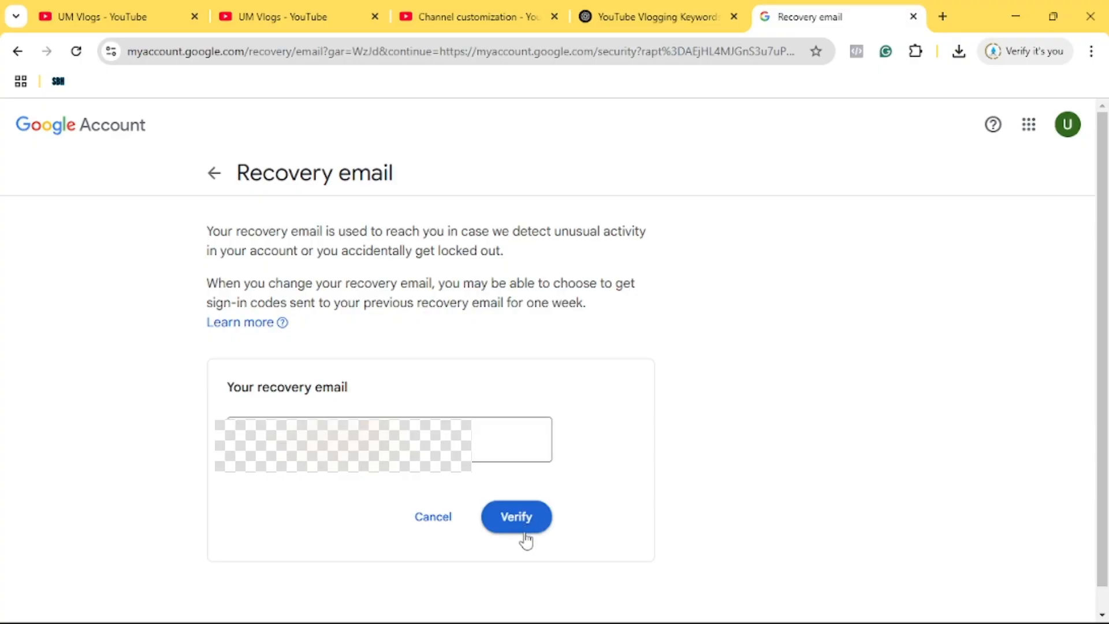
left_click(519, 520)
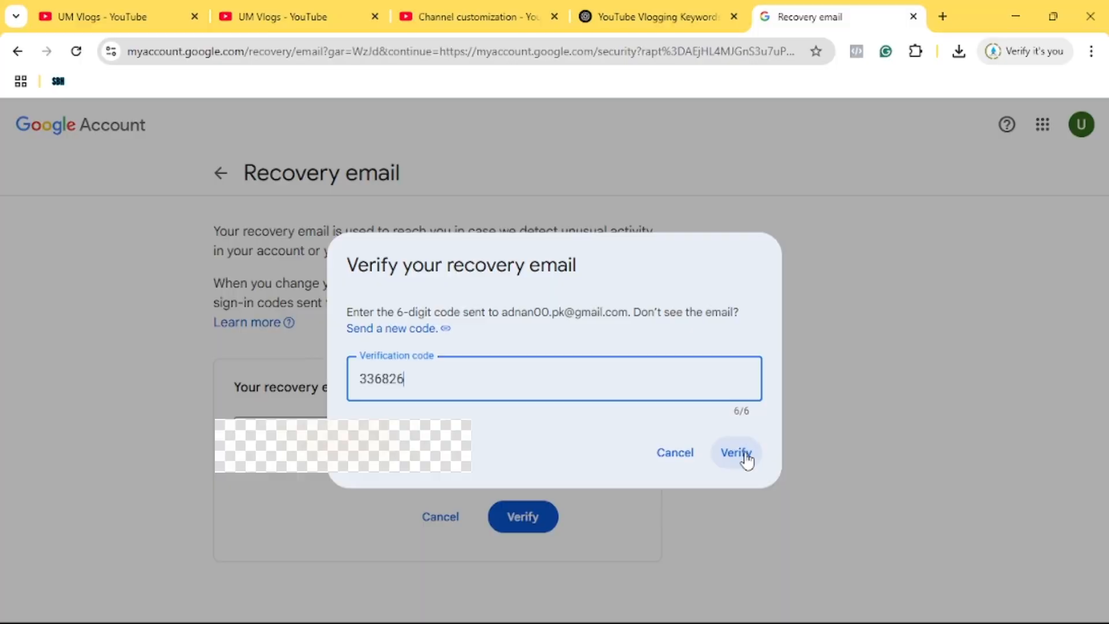
left_click(737, 453)
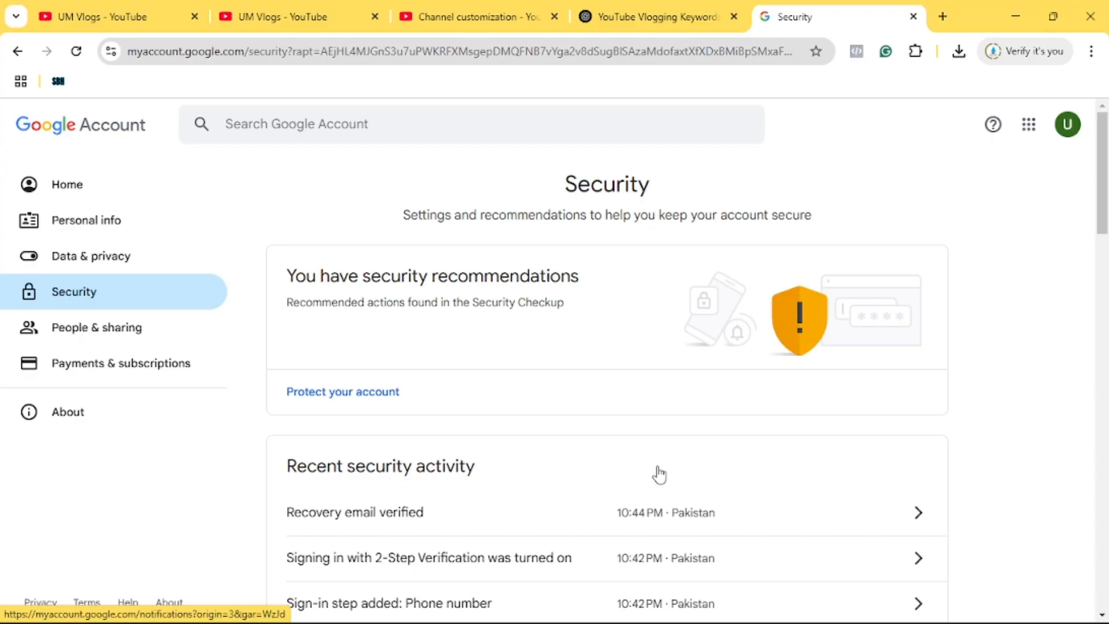
- Open canva.com in a new tab and start a new Logo design
left_click(943, 17)
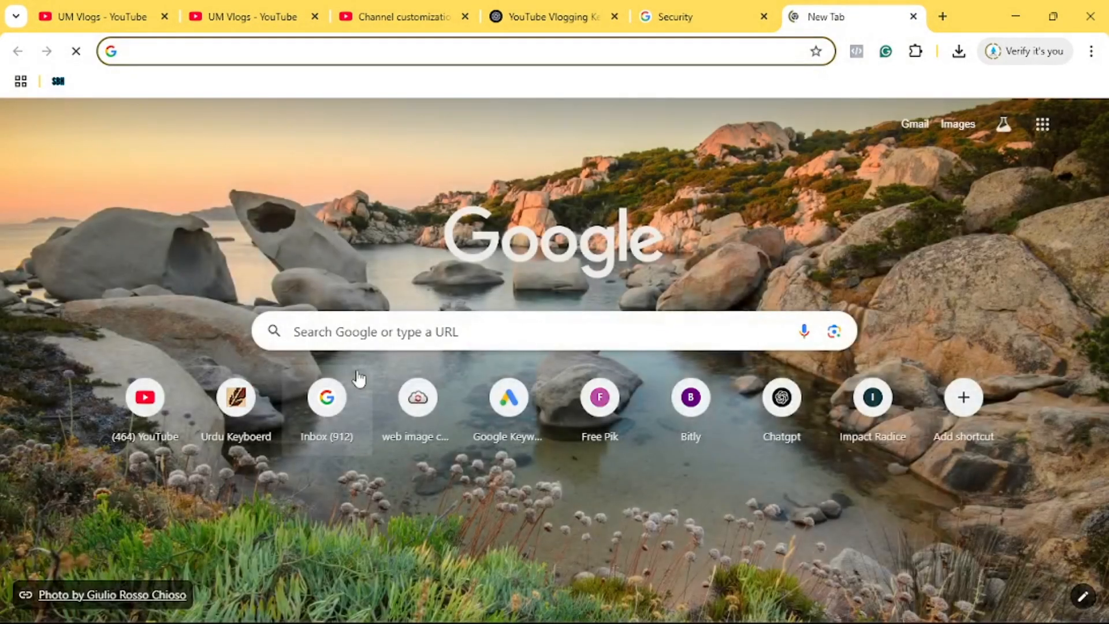
type("canva.com")
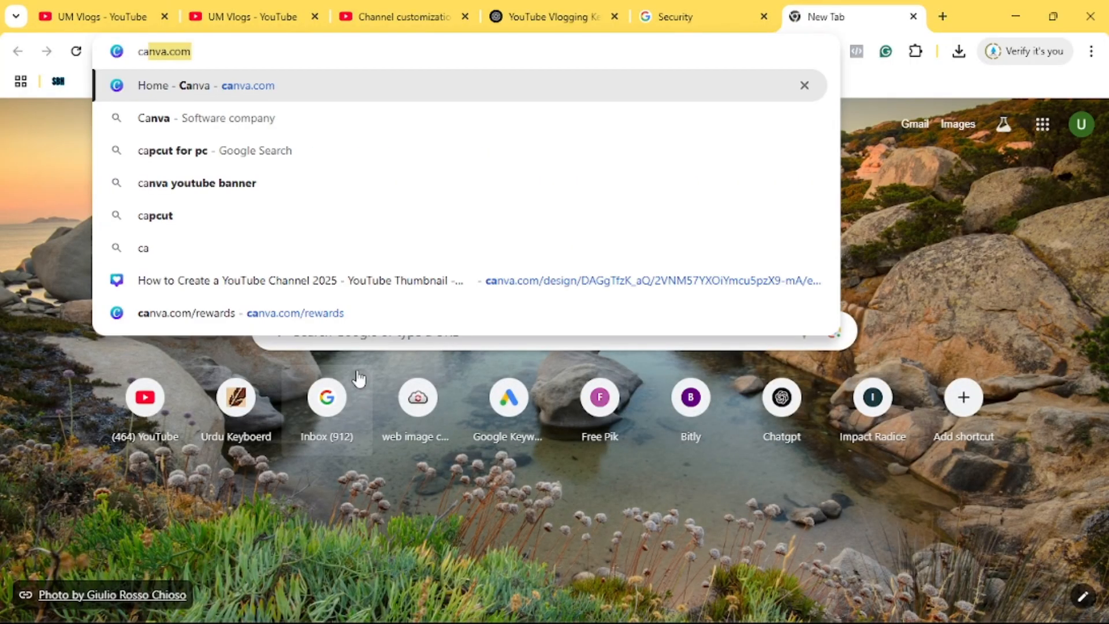
key("Return")
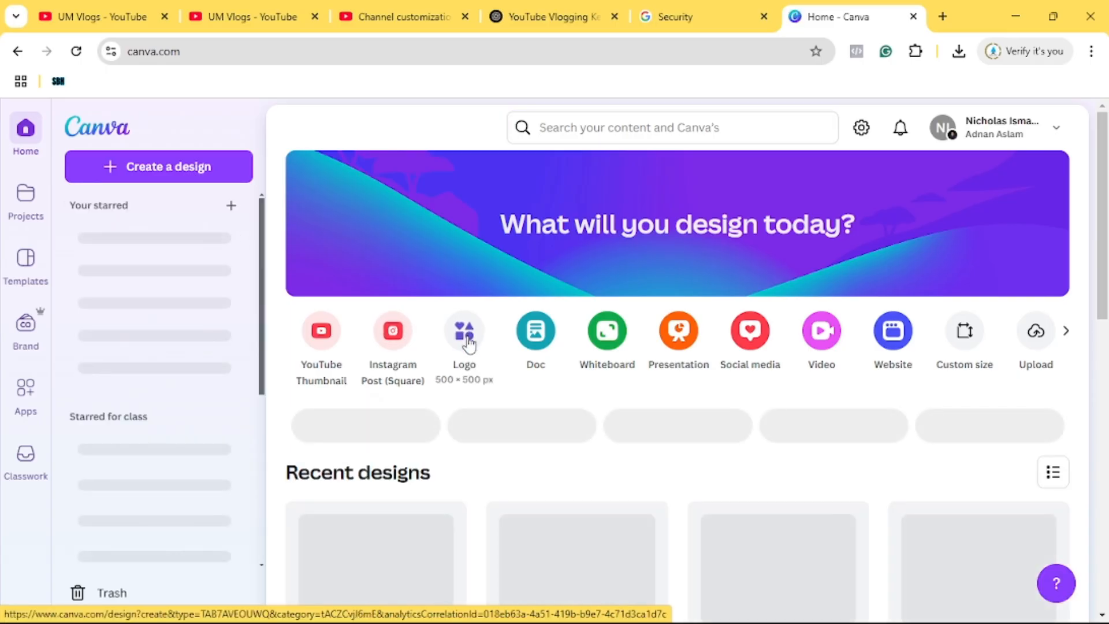
left_click(465, 332)
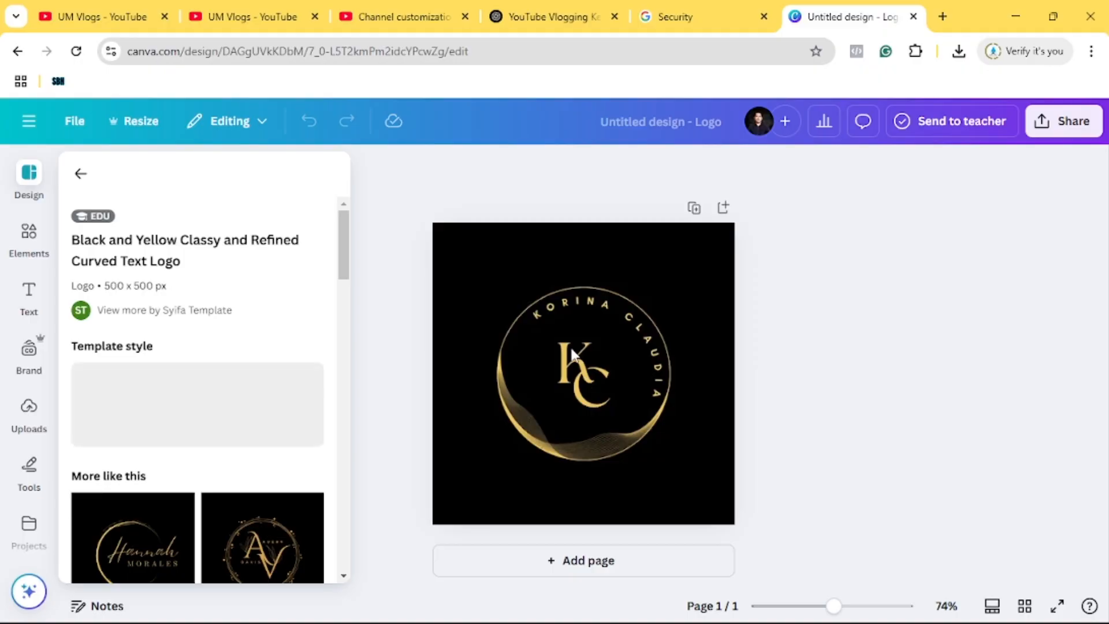
- Delete the gold circle and wave graphic from the logo template
left_click(584, 376)
key("Delete")
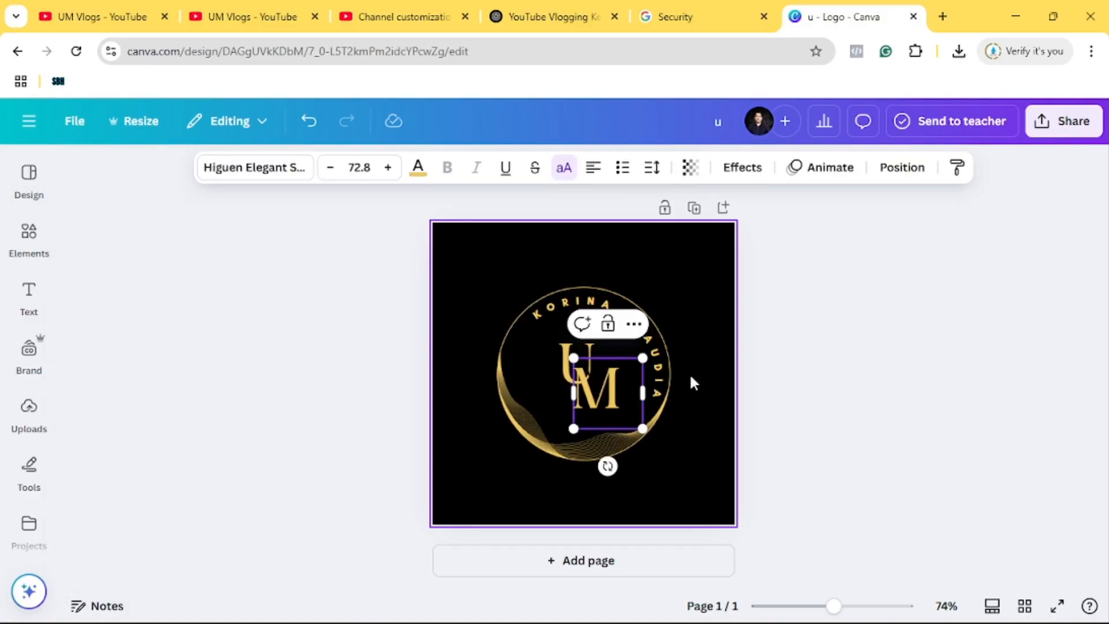
left_click(691, 383)
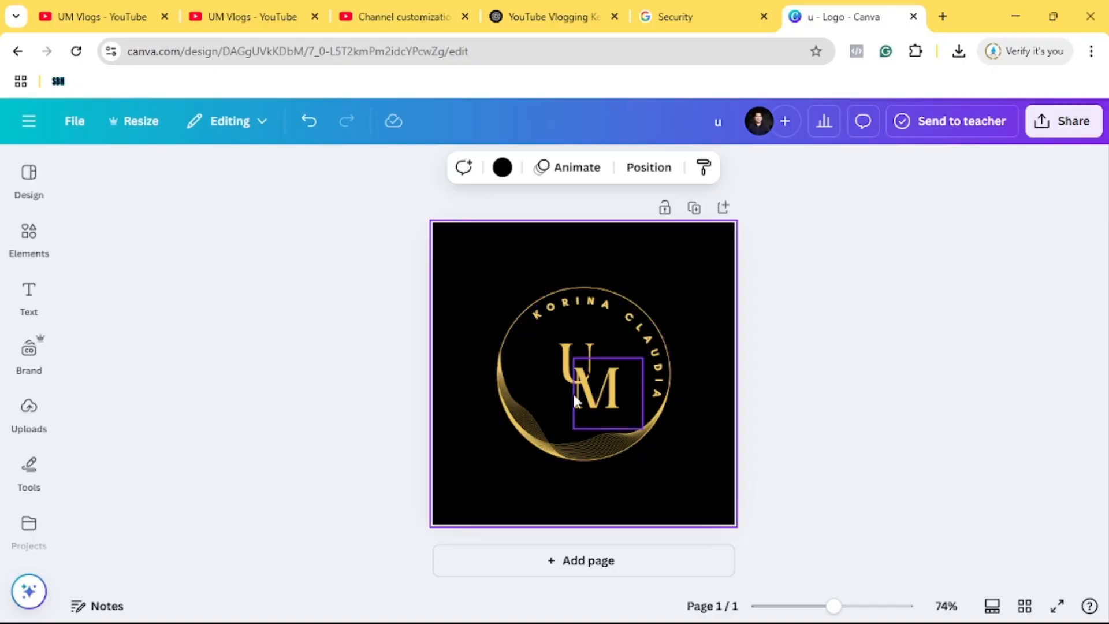
- Browse the template details and sharing options, then close both panels
left_click(29, 184)
scroll(171, 393, "down", 15)
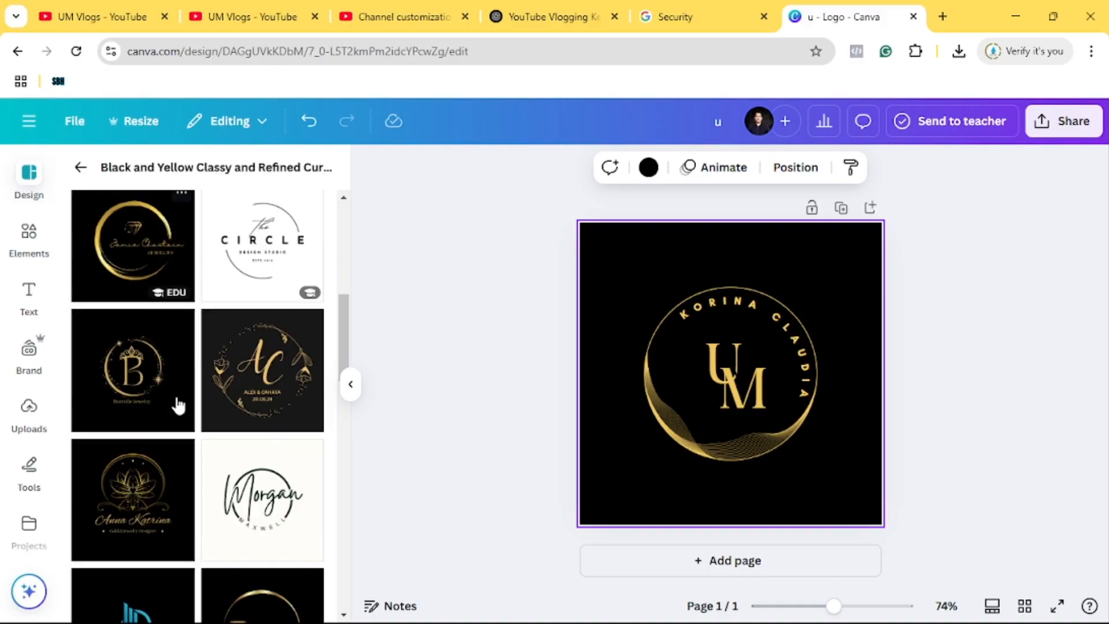
scroll(179, 405, "down", 5)
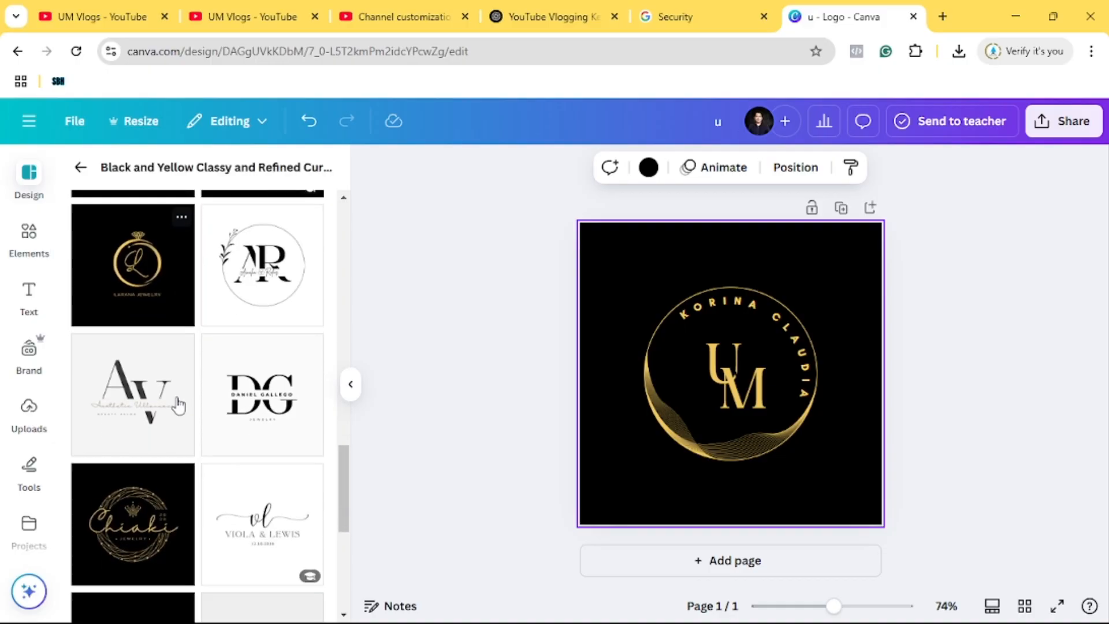
scroll(176, 402, "down", 5)
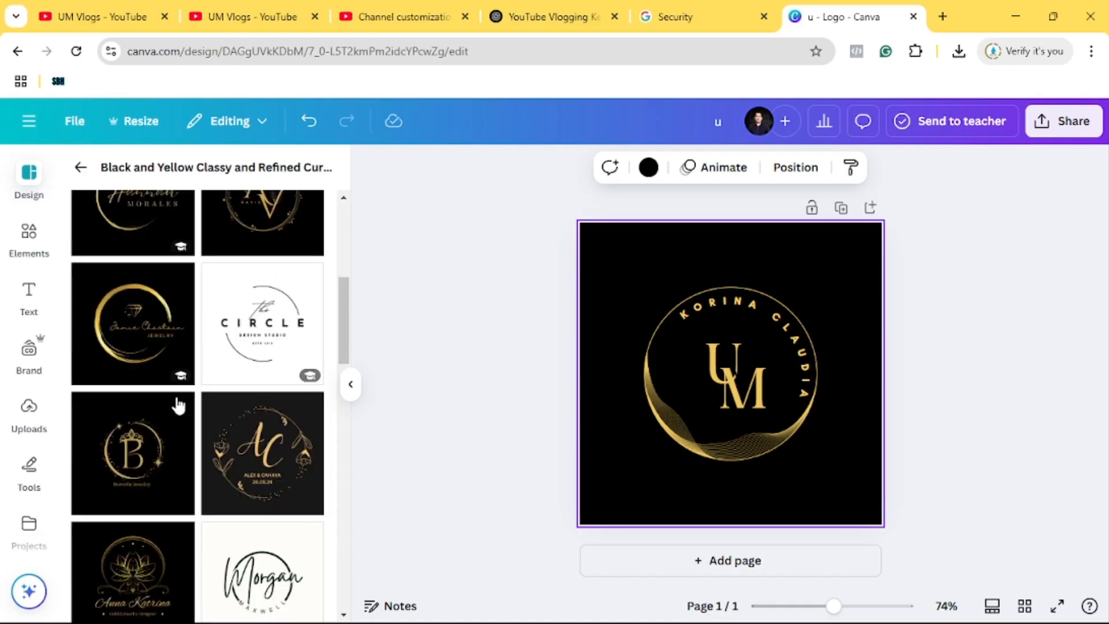
scroll(176, 398, "up", 15)
left_click(1062, 123)
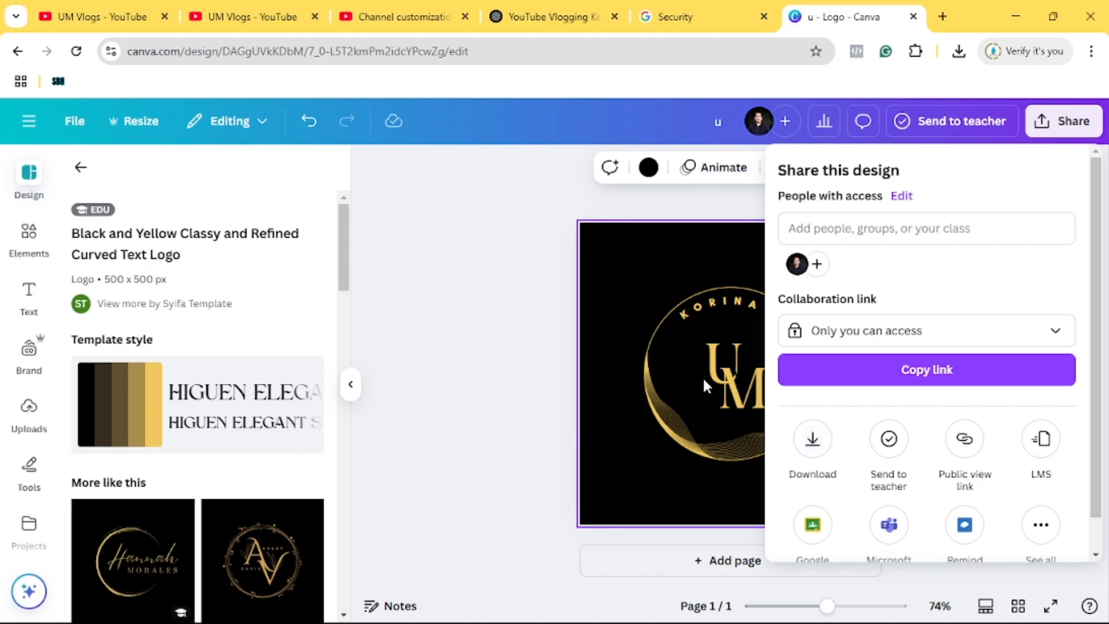
left_click(462, 358)
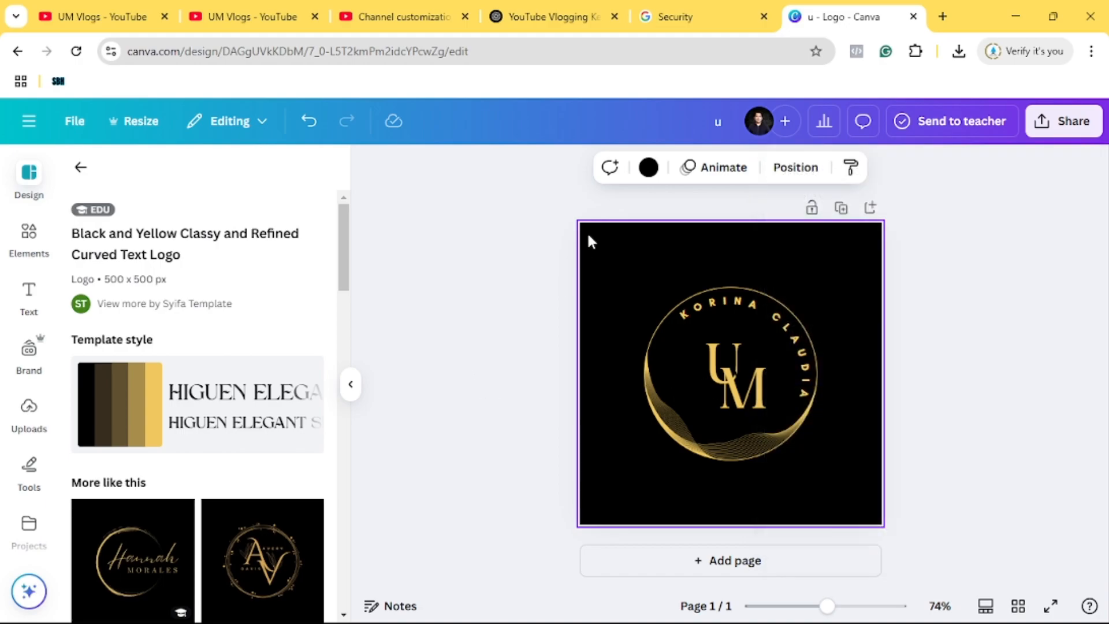
left_click(81, 167)
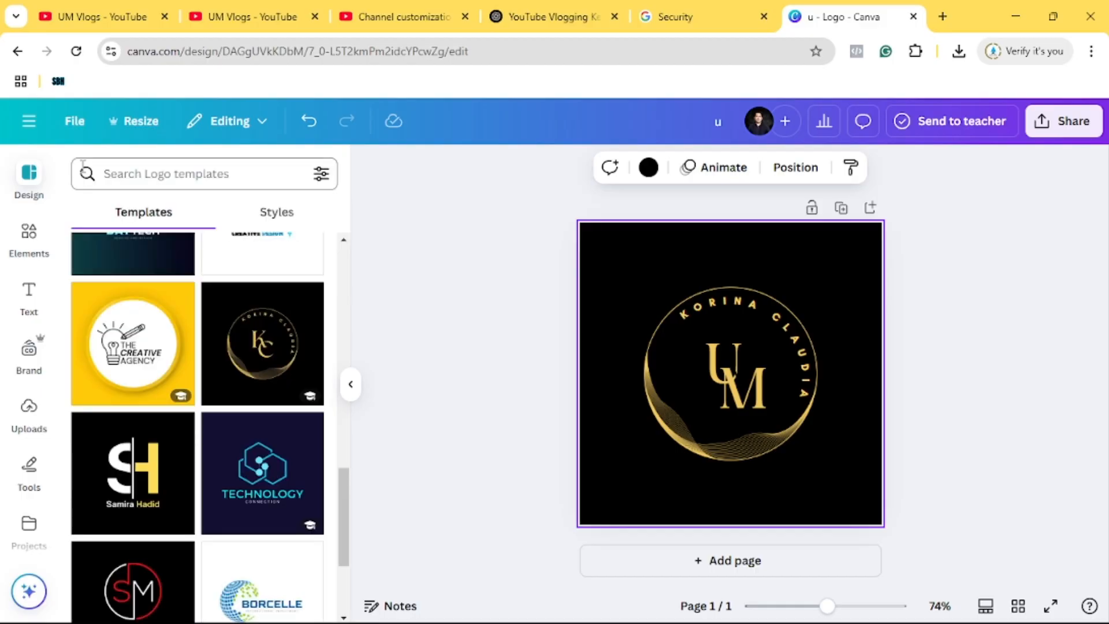
left_click(38, 180)
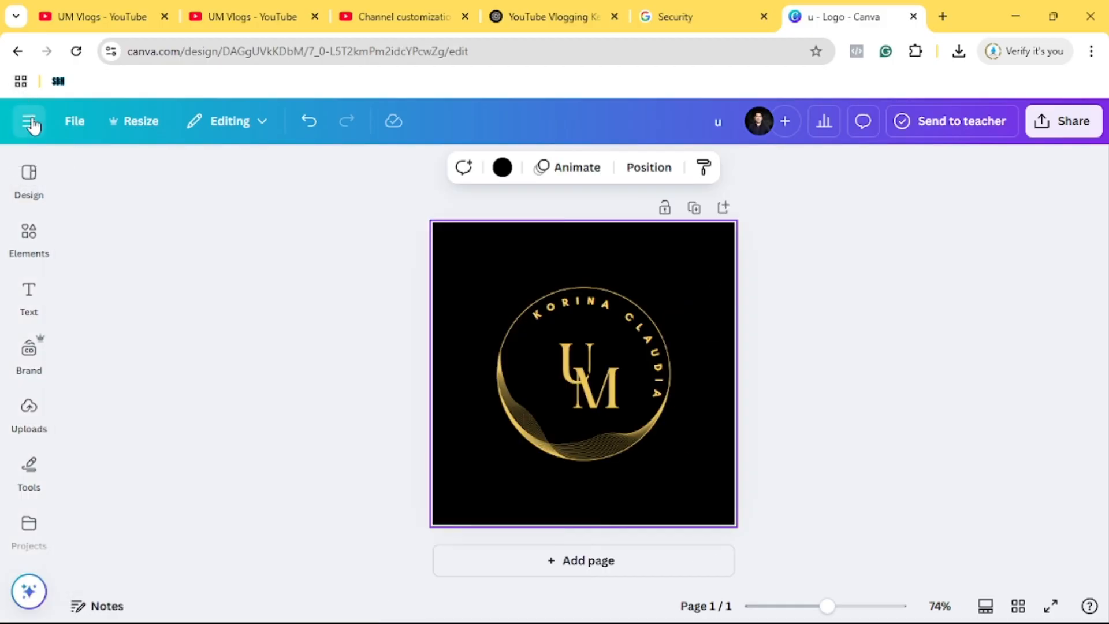
- Create a new 120 × 36 in Banner (Landscape) design via a 'banner' search
left_click(45, 149)
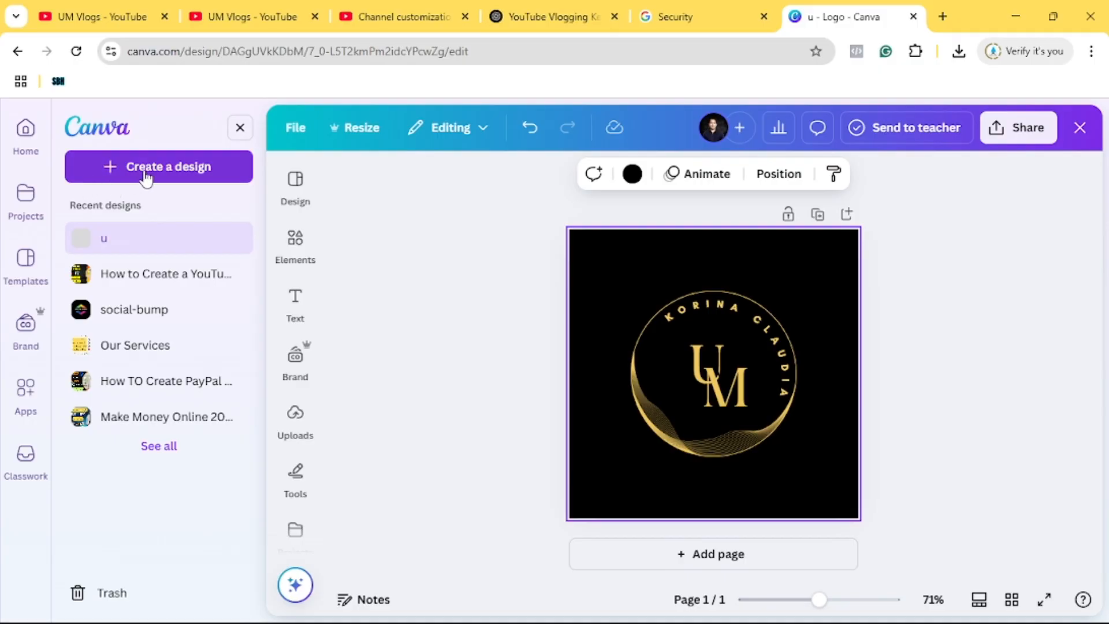
left_click(146, 177)
type("banner")
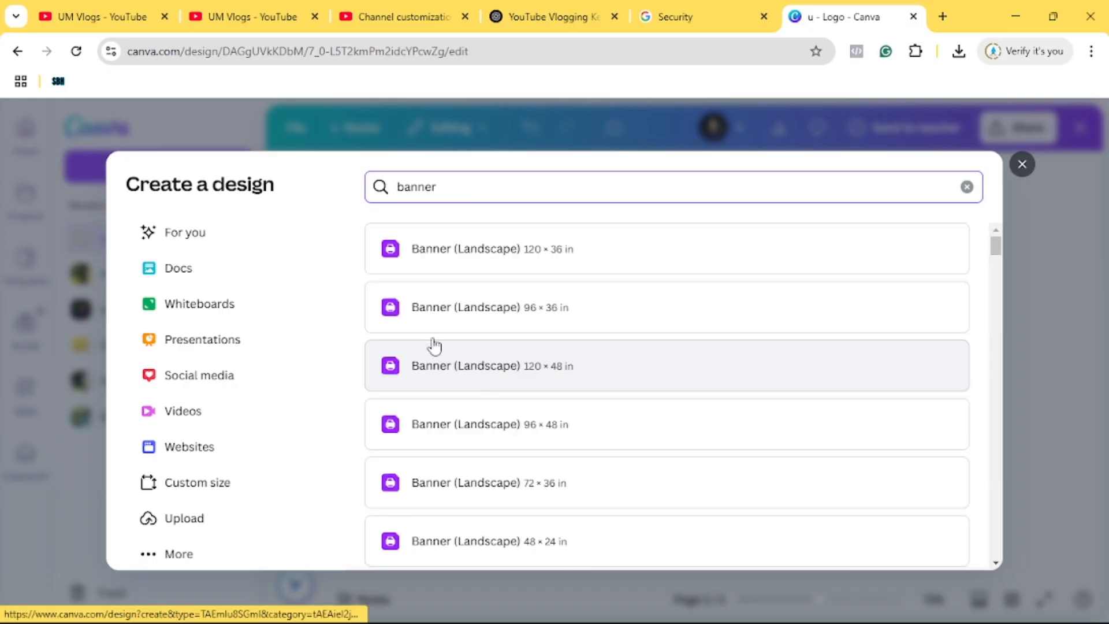
left_click(523, 267)
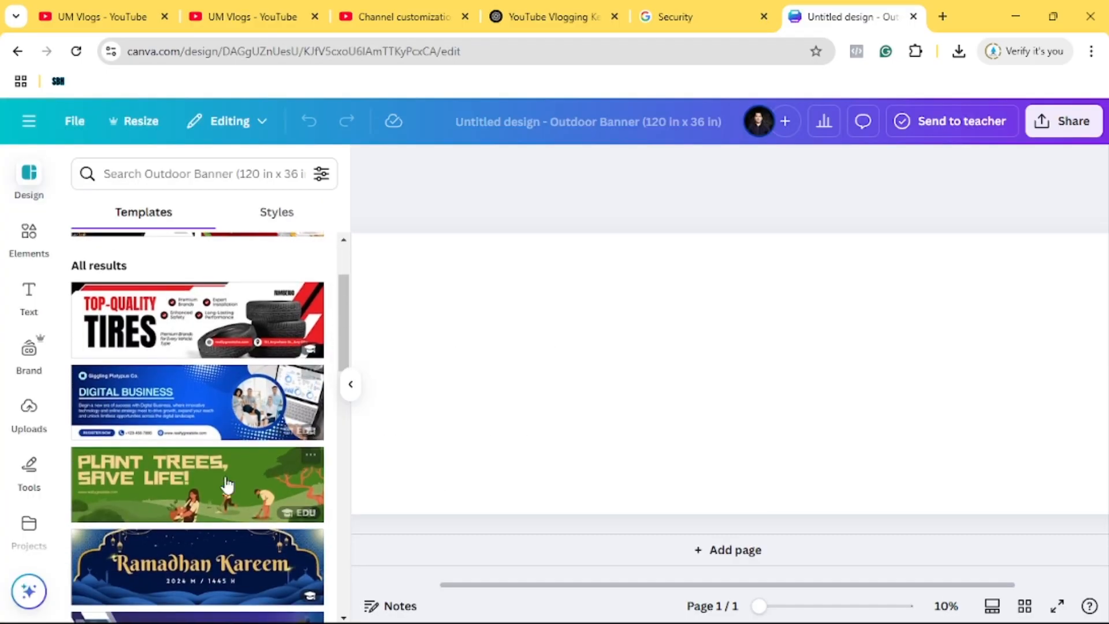
- Apply the purple and white Unleash Your Business agency banner template
scroll(227, 484, "down", 5)
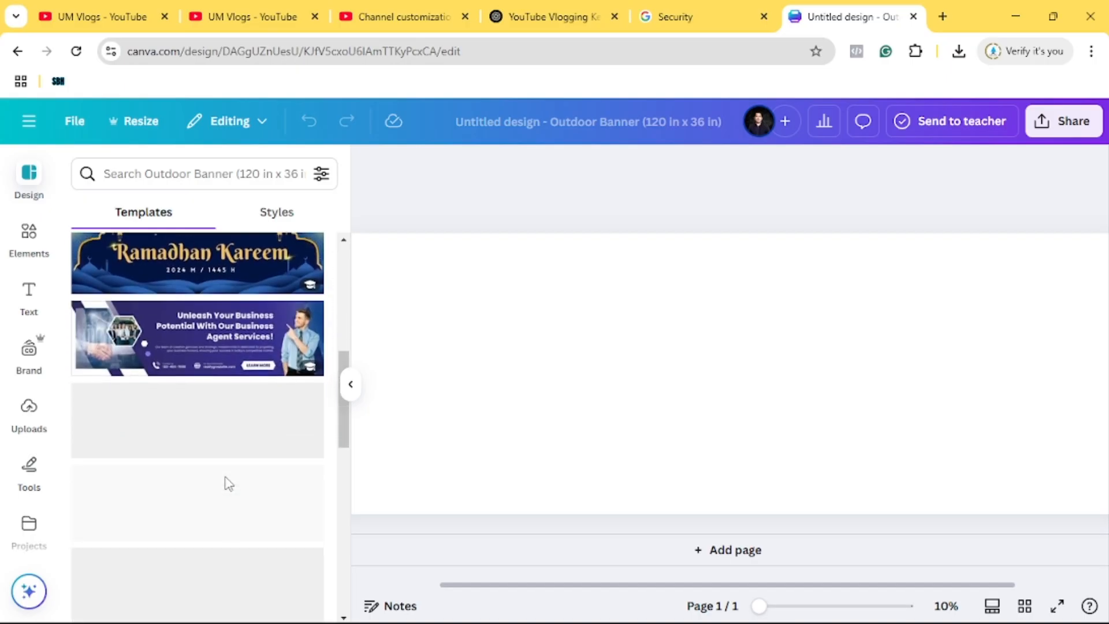
scroll(230, 484, "down", 2)
scroll(229, 484, "up", 3)
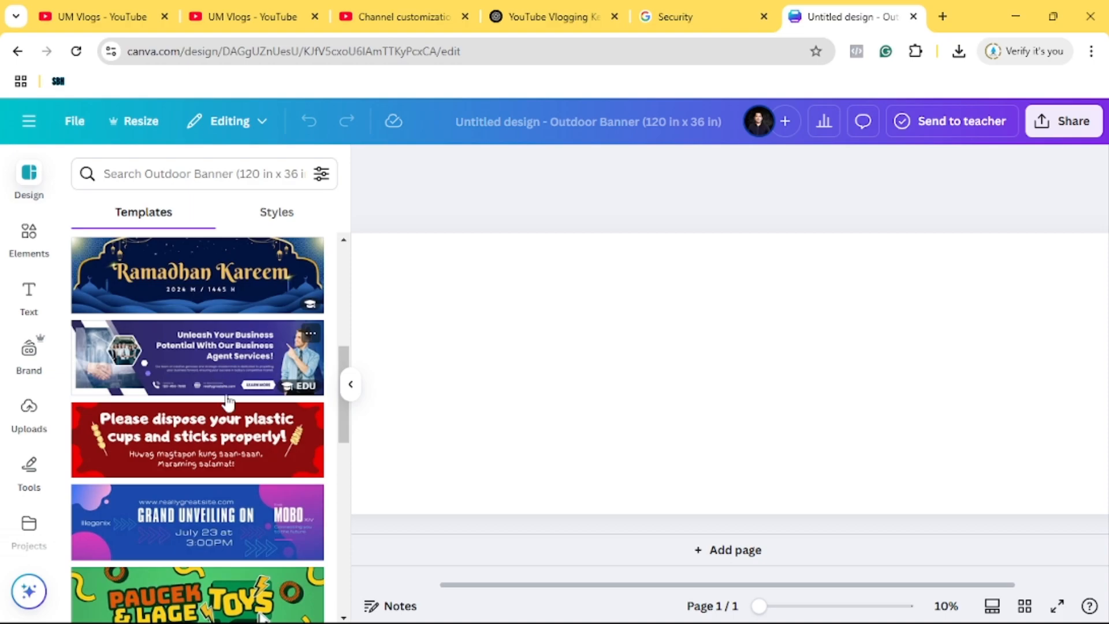
scroll(234, 455, "down", 2)
scroll(234, 457, "down", 5)
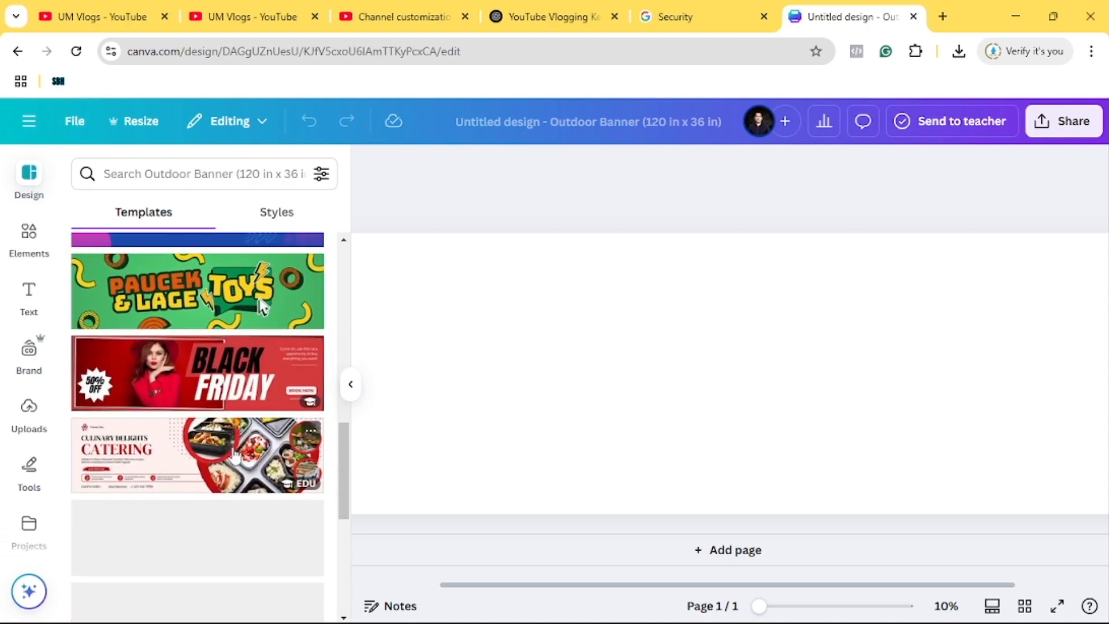
scroll(235, 454, "down", 2)
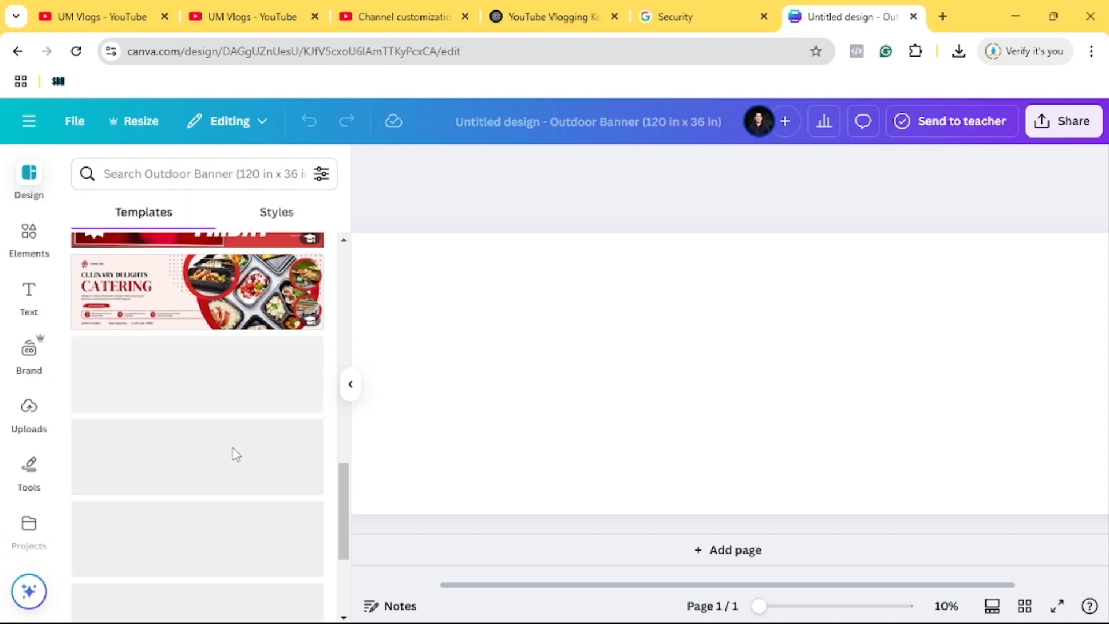
scroll(234, 456, "down", 1)
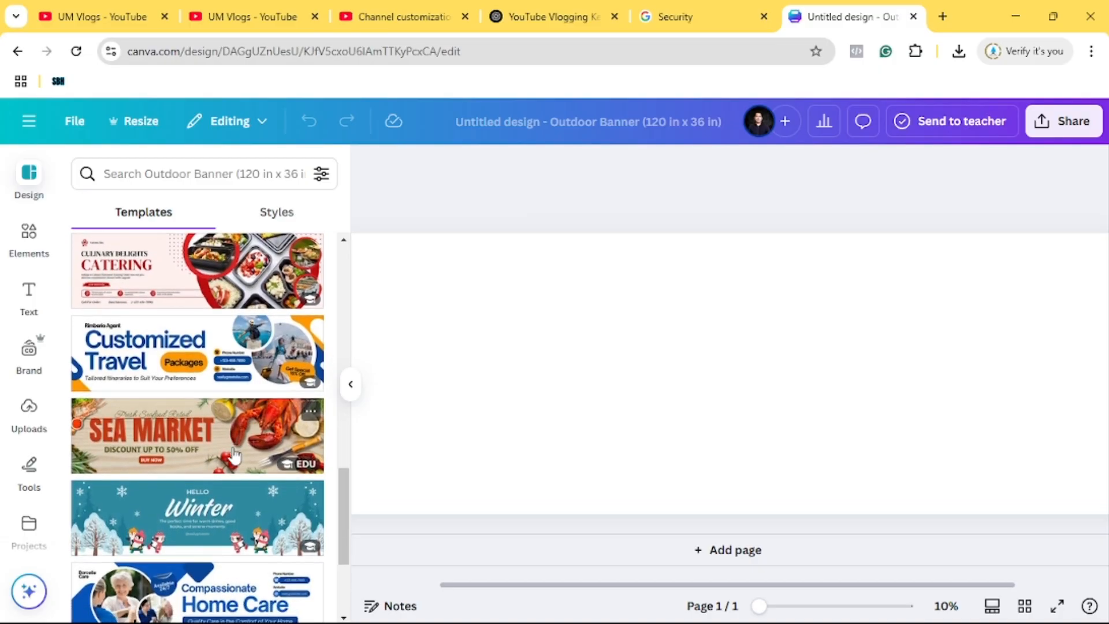
scroll(233, 456, "down", 6)
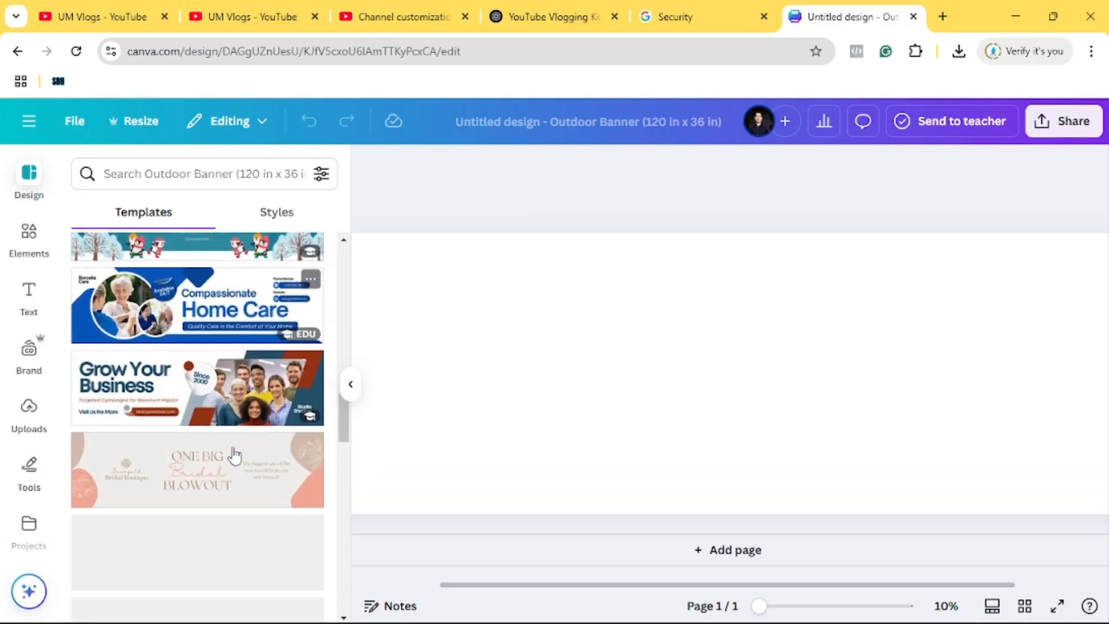
scroll(234, 457, "down", 3)
scroll(234, 455, "up", 10)
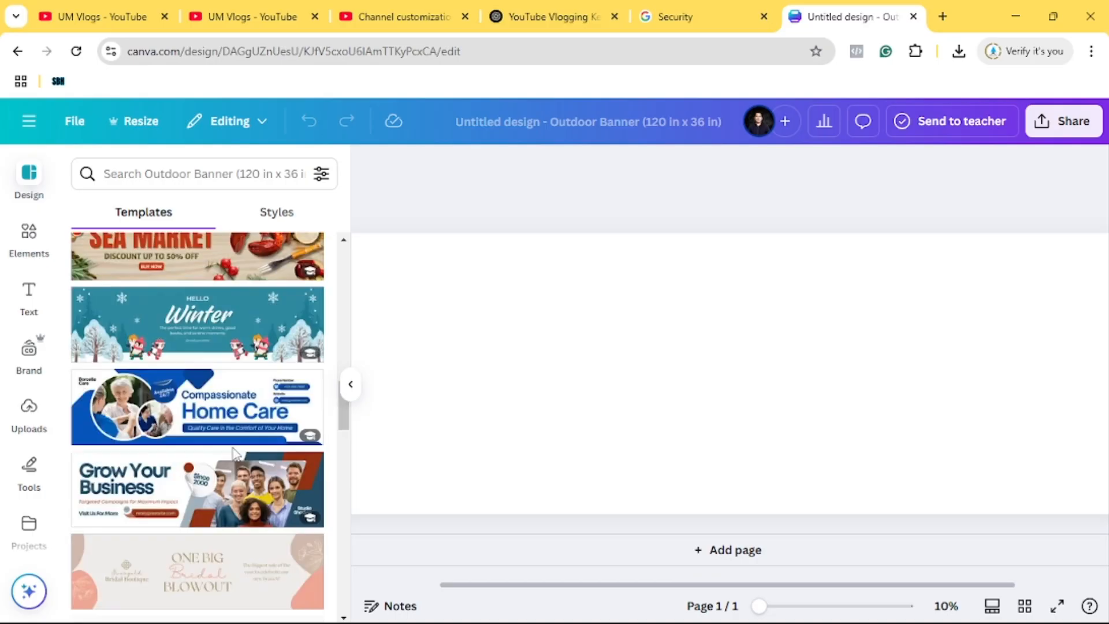
scroll(234, 455, "up", 5)
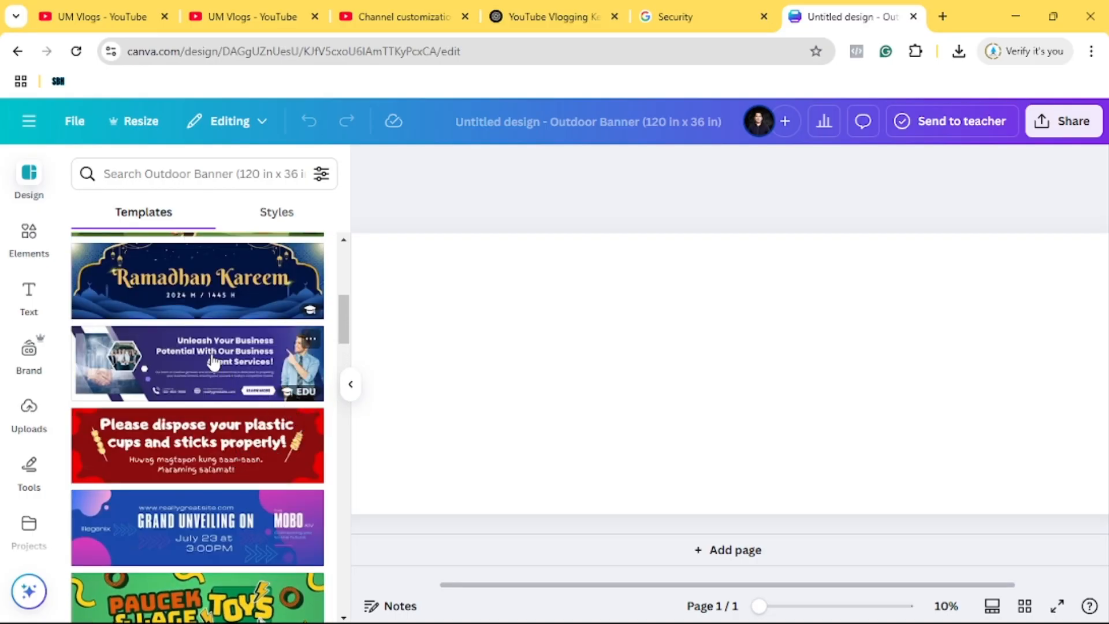
left_click(215, 361)
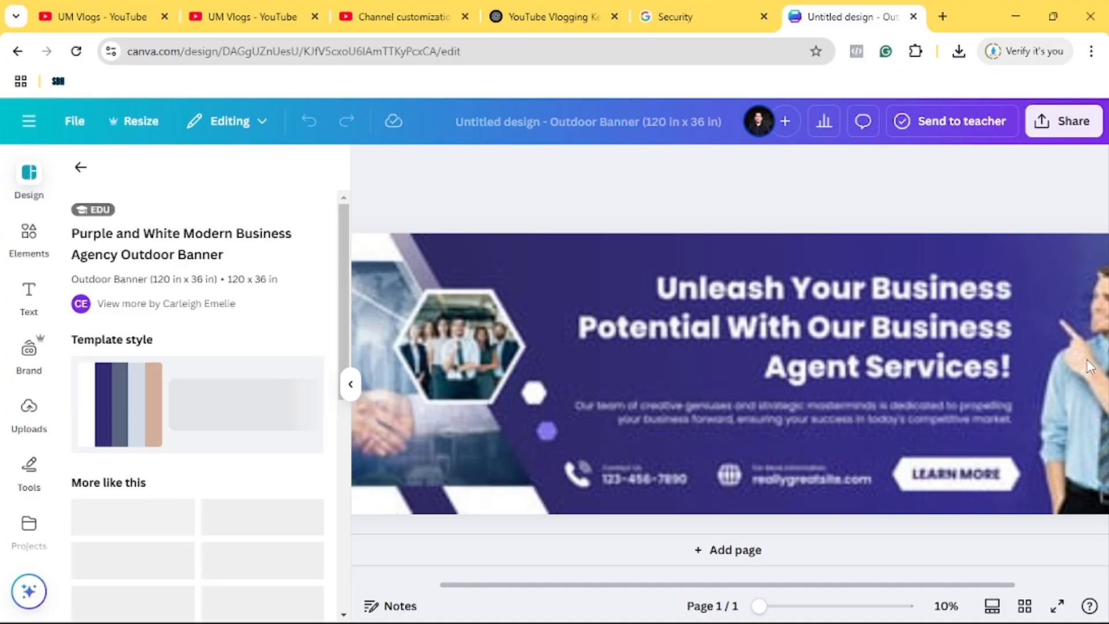
left_click(1078, 410)
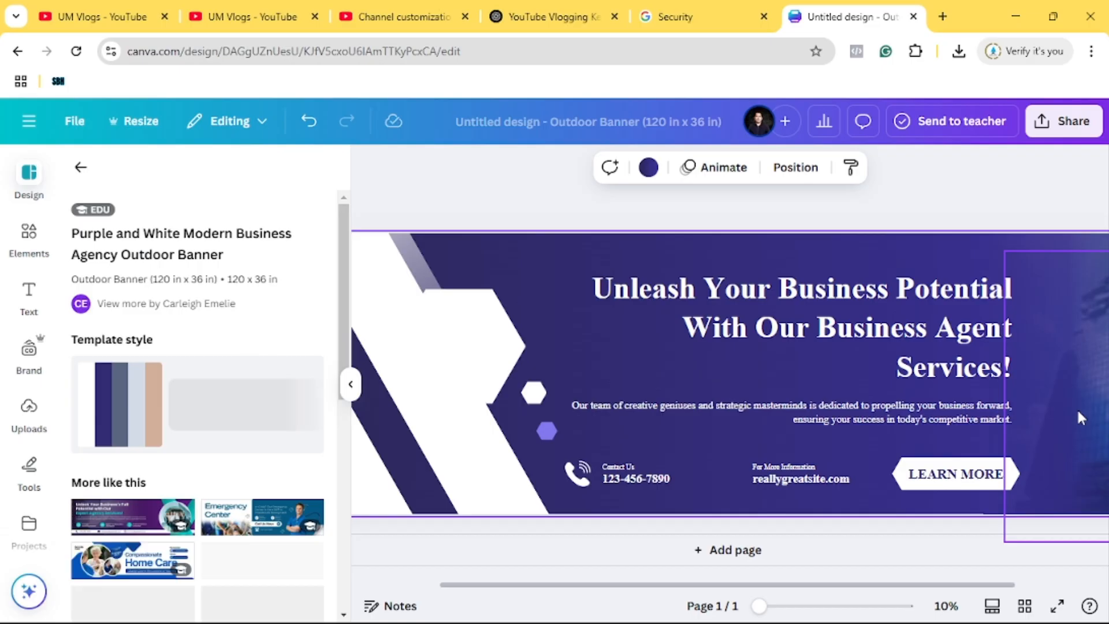